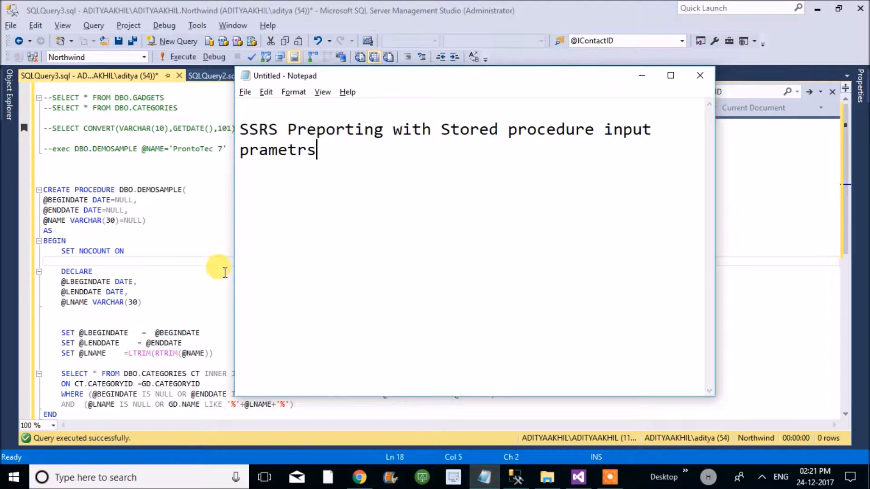
- Switch to SQL Server Management Studio and review the DBO.DEMOSAMPLE procedure script, including its CATEGORIES and GADGETS join
left_click(201, 257)
key("Down")
key("Down")
key("Down")
key("Down")
key("Down")
key("Down")
key("Down")
key("Down")
key("Down")
key("Down")
key("Down")
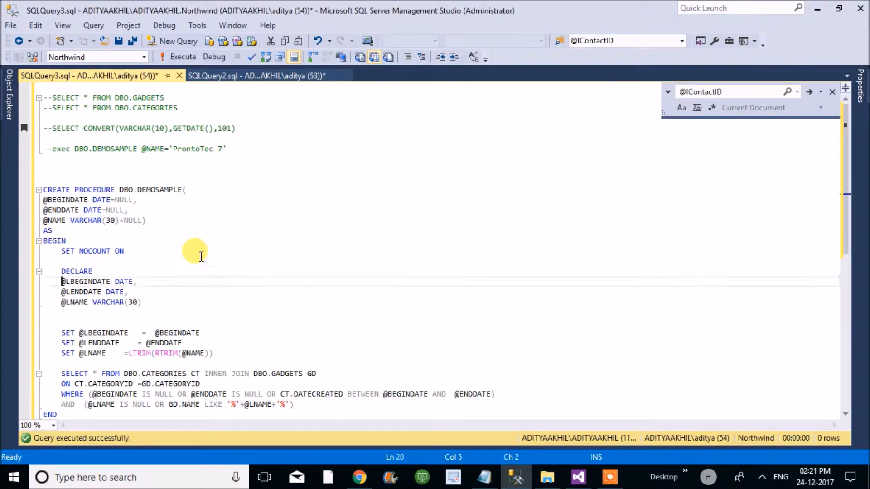
key("Down")
key("Down")
key("Down")
key("Down")
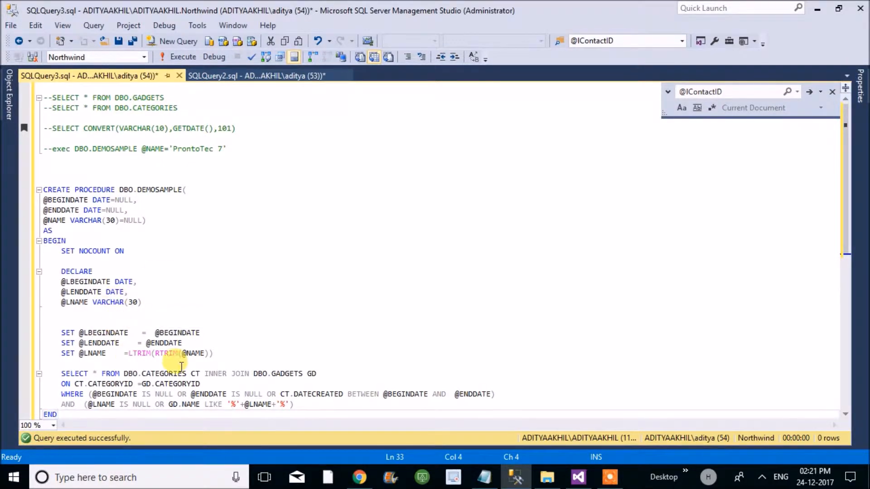
double_click(164, 374)
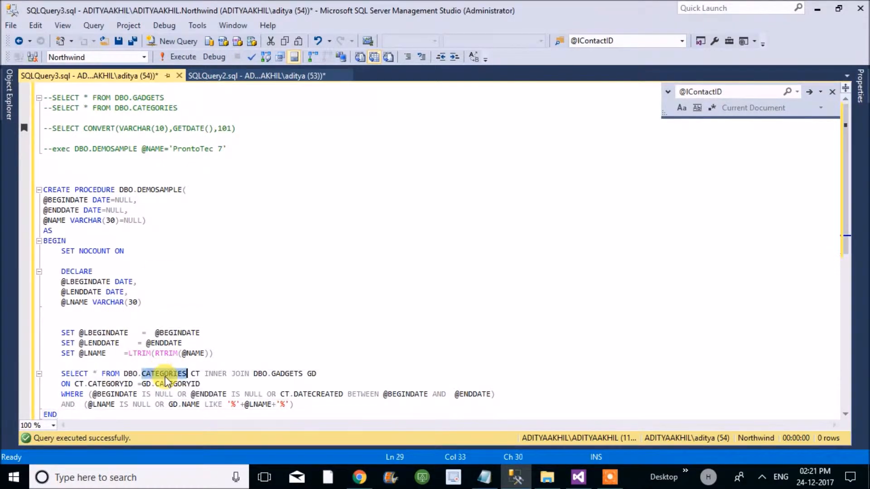
double_click(284, 374)
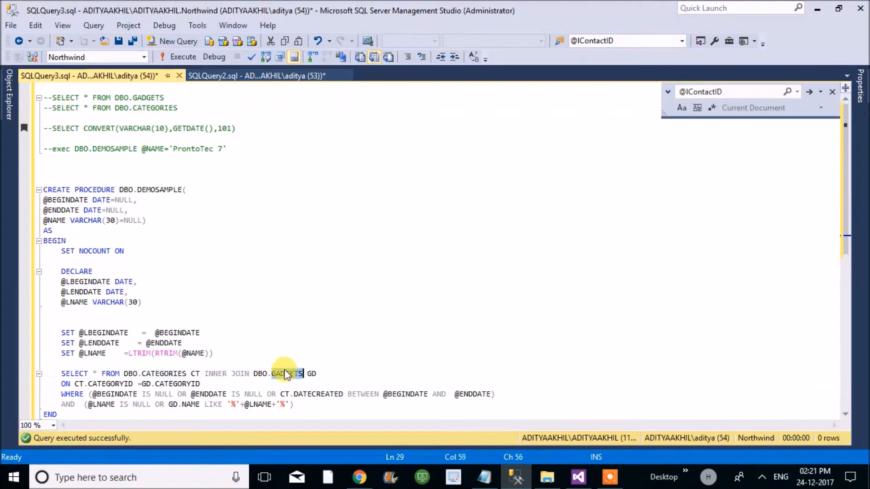
- Uncomment the exec DBO.DEMOSAMPLE line, keeping a blank line above it
left_click(51, 148)
key("BackSpace")
key("BackSpace")
key("BackSpace")
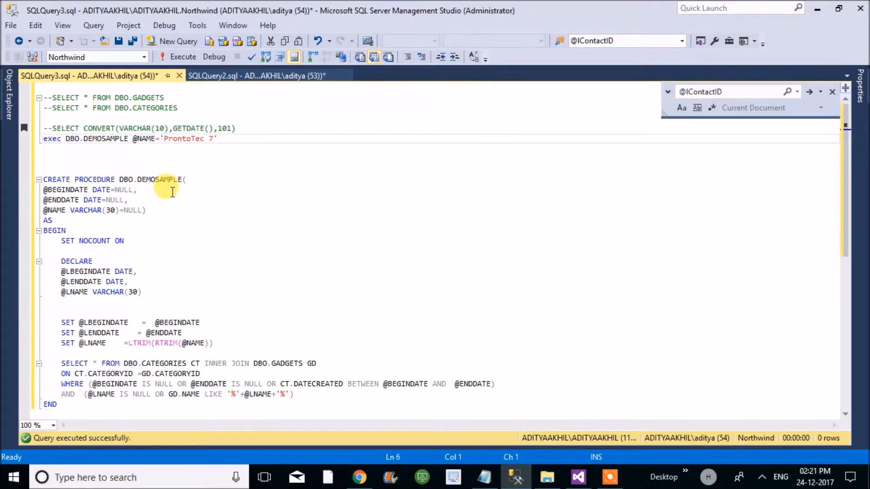
key("Return")
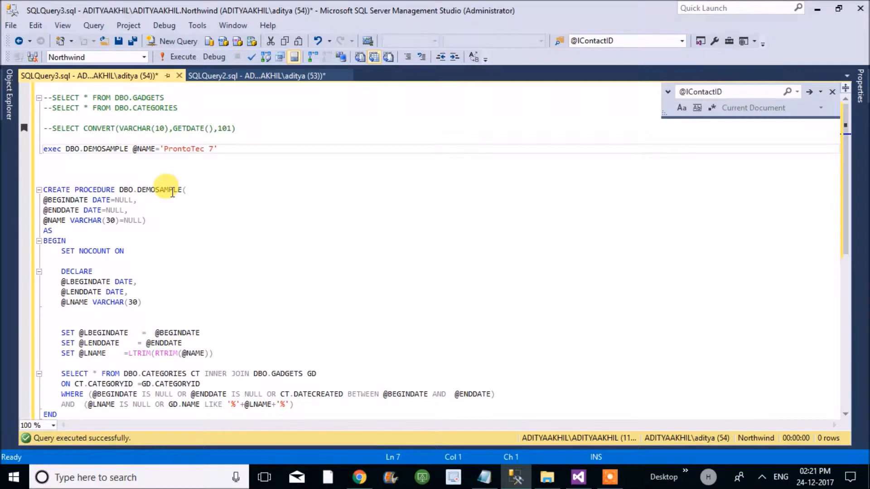
left_click(134, 151)
key("shift+End")
key("ctrl+c")
key("Delete")
key("shift+Home")
key("F5")
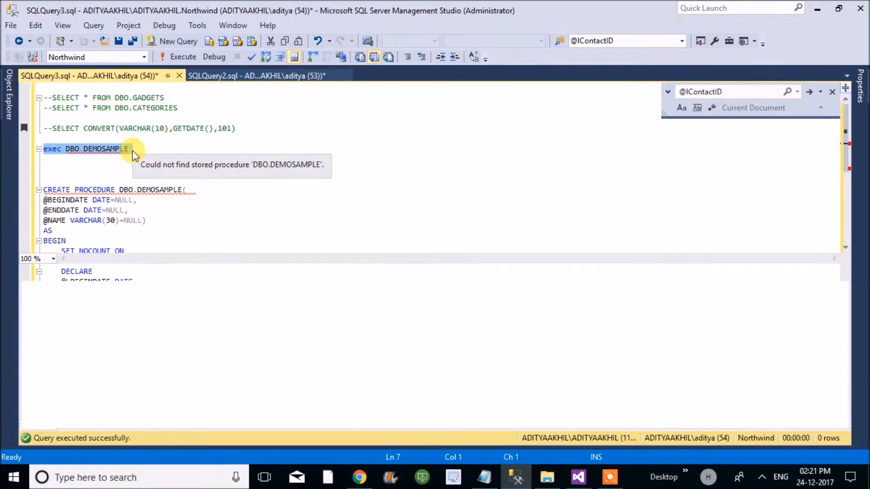
- Collapse the CREATE PROCEDURE DBO.DEMOSAMPLE block and execute only that block to create the stored procedure
left_click(136, 149)
left_click(35, 191)
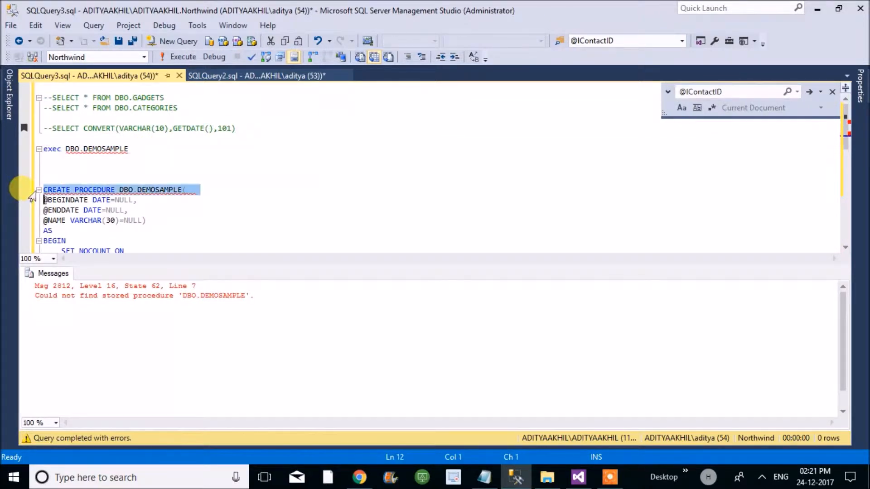
left_click(73, 190)
left_click(39, 190)
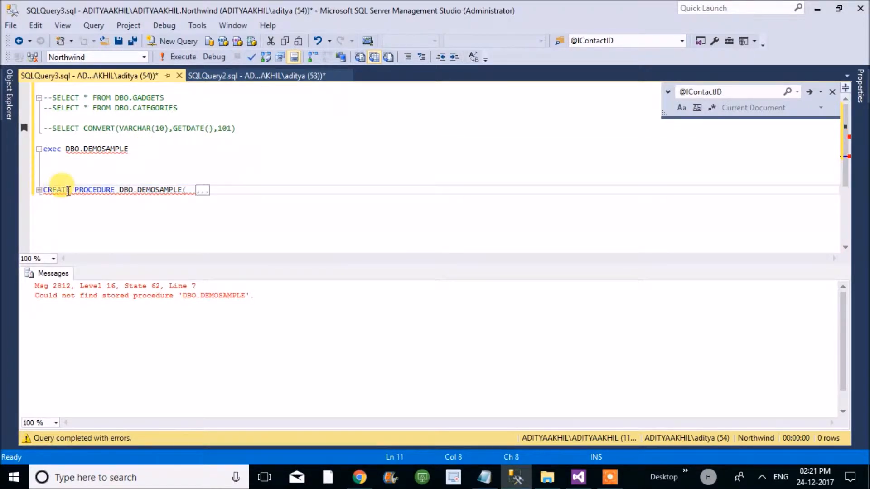
left_click(68, 190)
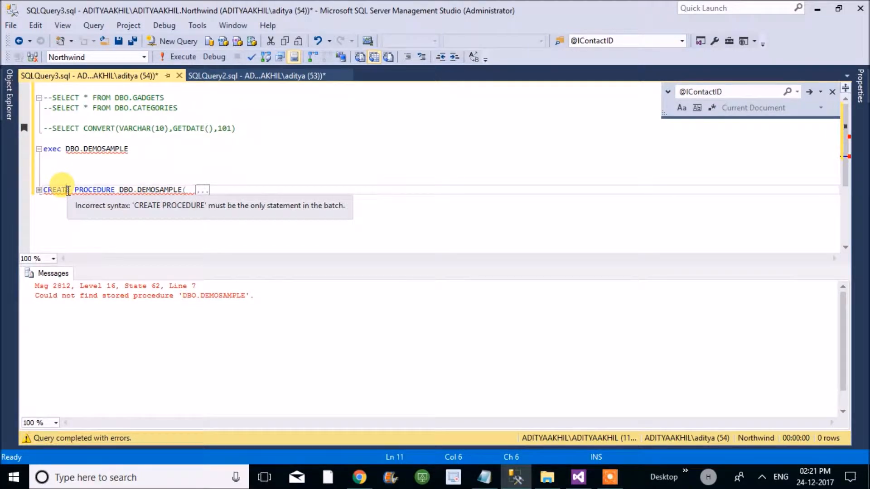
triple_click(67, 190)
key("F5")
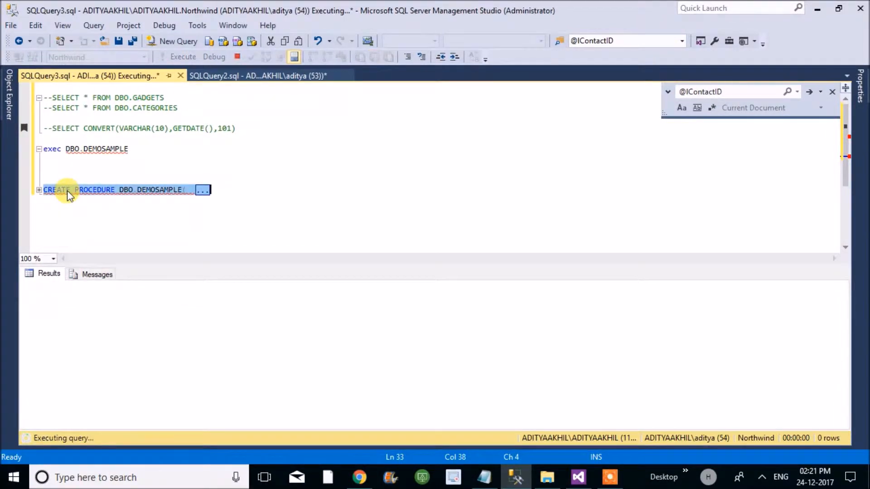
- Execute only the exec DBO.DEMOSAMPLE statement without parameters and look at the returned rows
left_click(141, 154)
left_click(142, 149)
key("shift+Home")
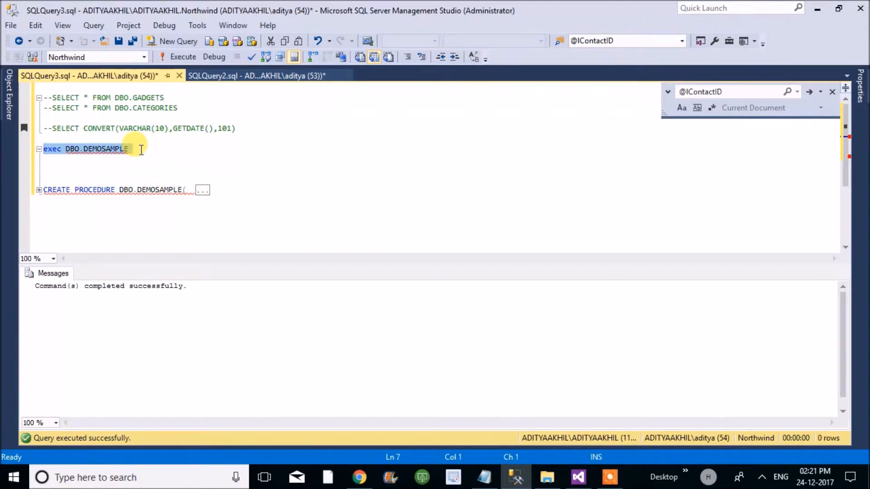
key("F5")
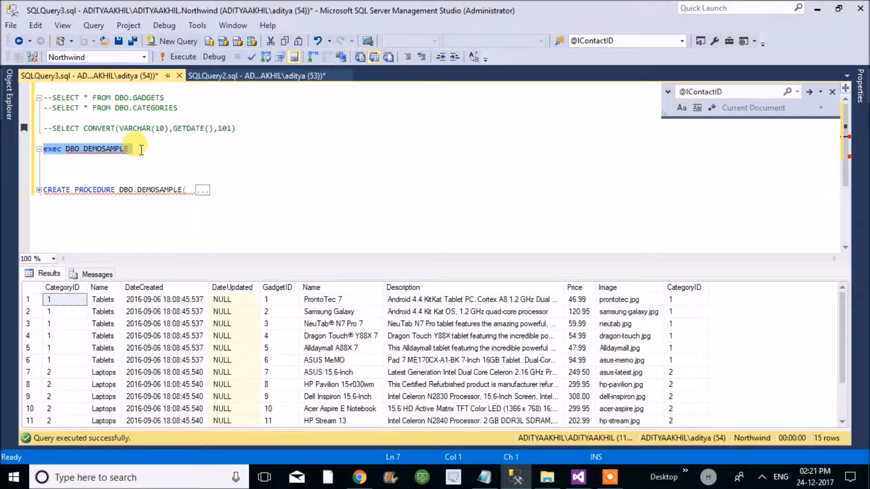
left_click(251, 347)
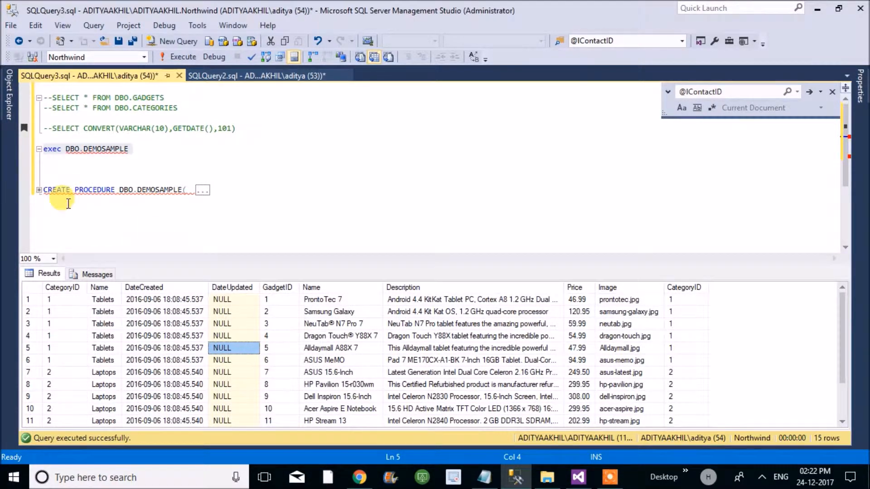
left_click(83, 190)
key("ctrl+r")
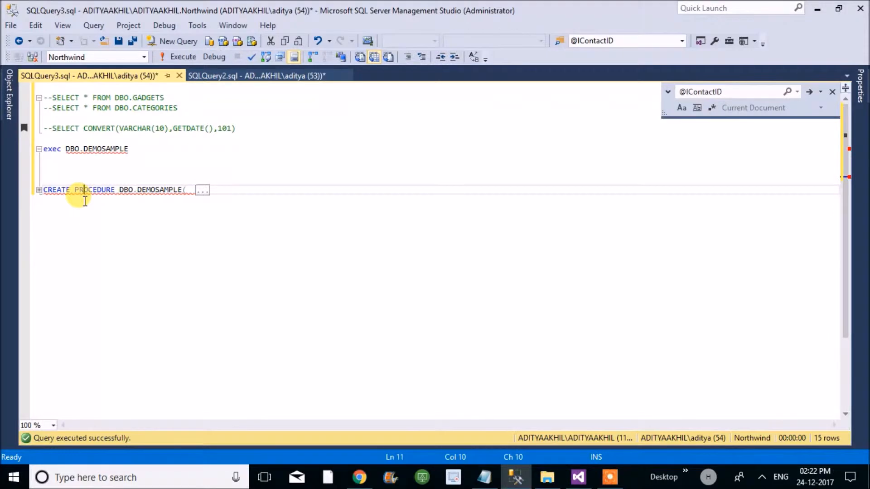
left_click(140, 149)
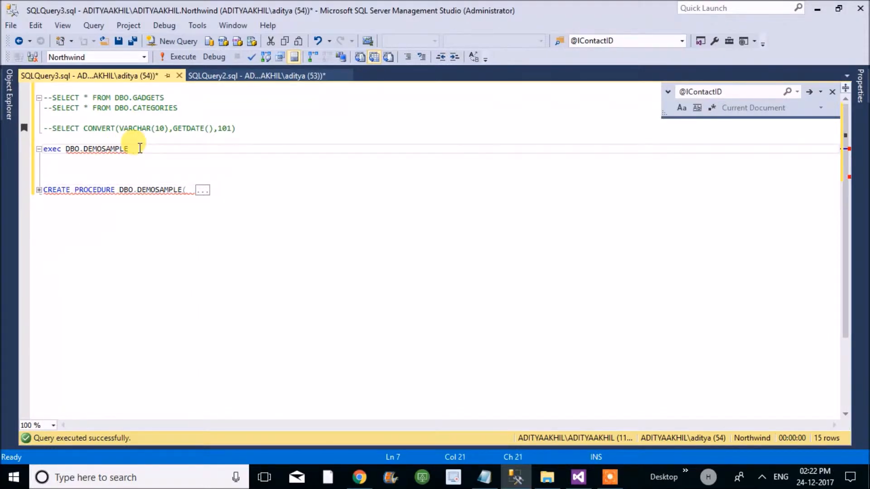
key("ctrl+v")
key("shift+Home")
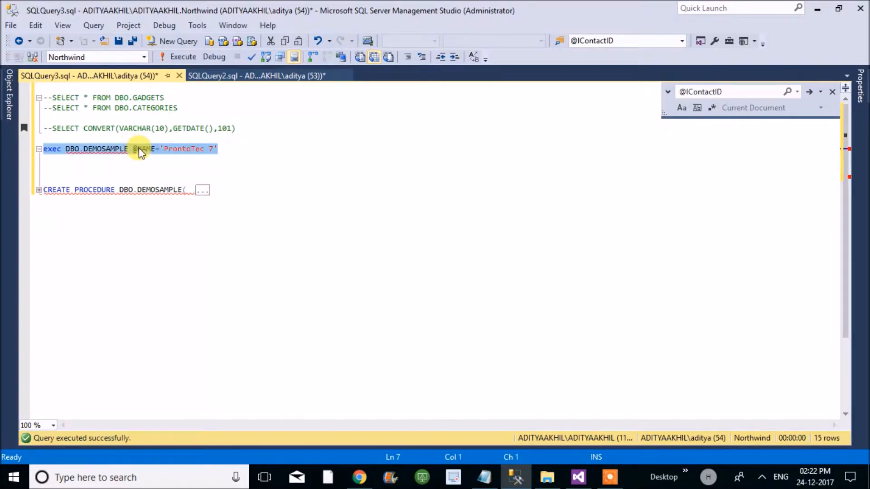
key("F5")
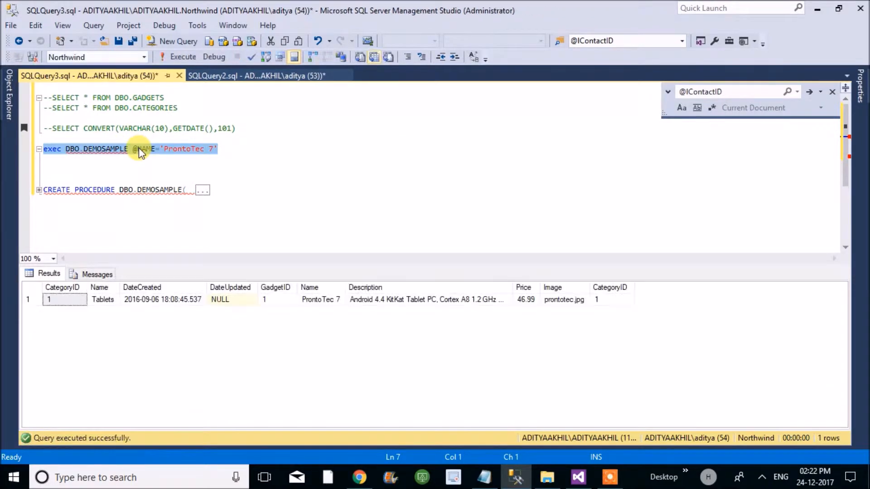
left_click(174, 150)
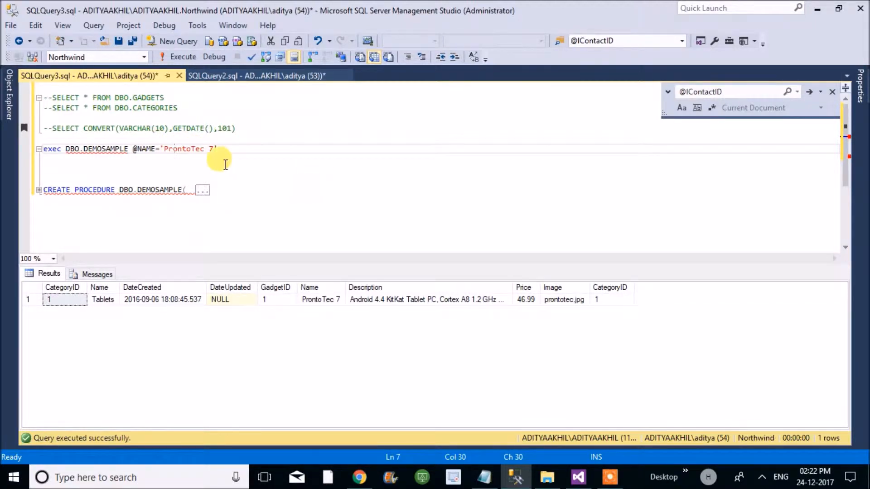
left_click(179, 149)
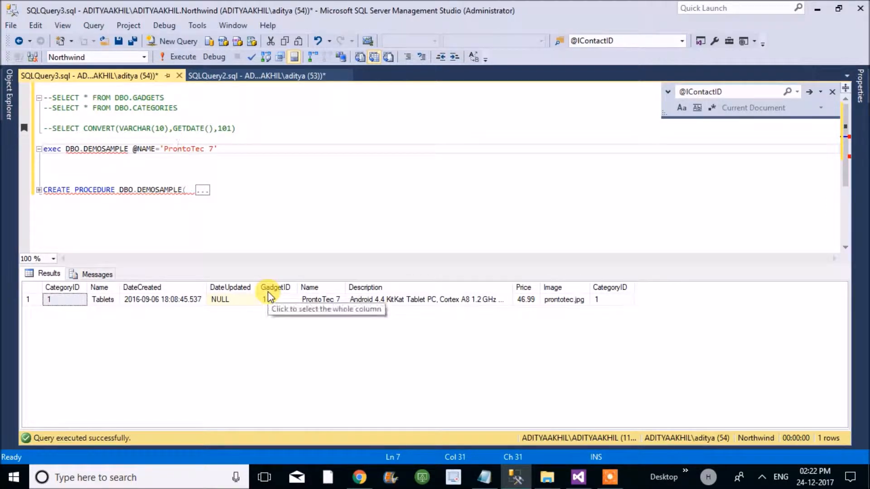
left_click(233, 199)
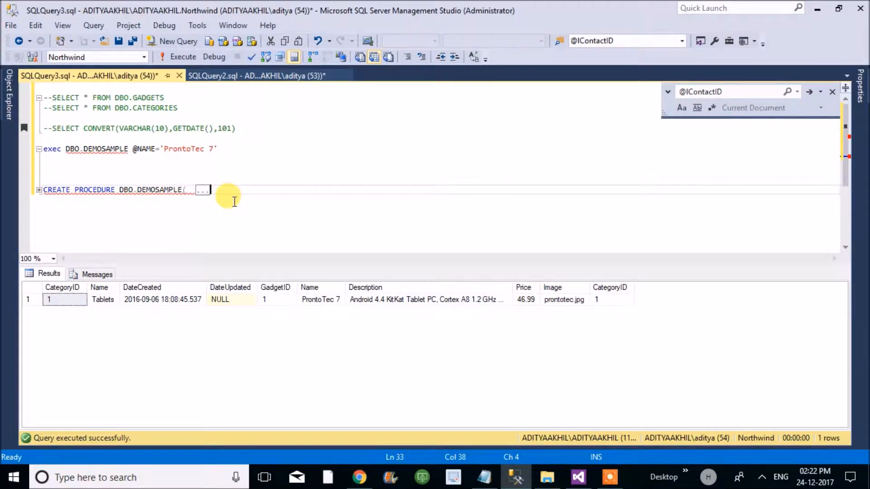
left_click(242, 147)
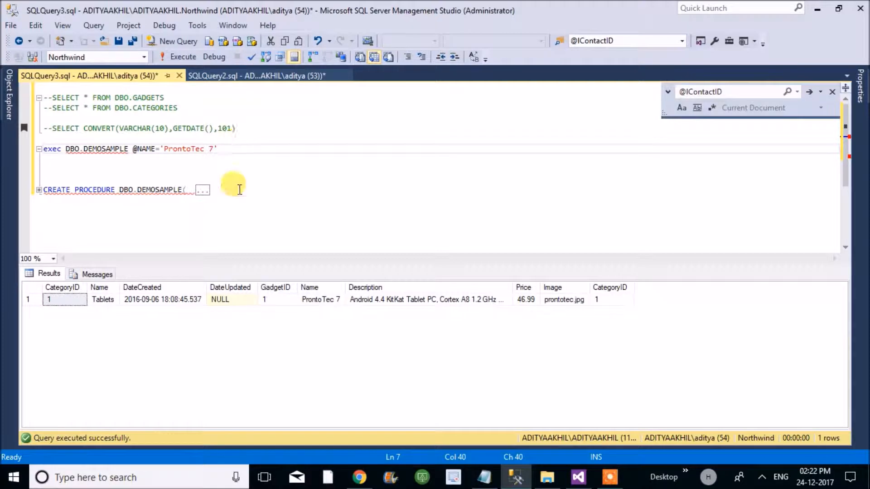
left_click(577, 478)
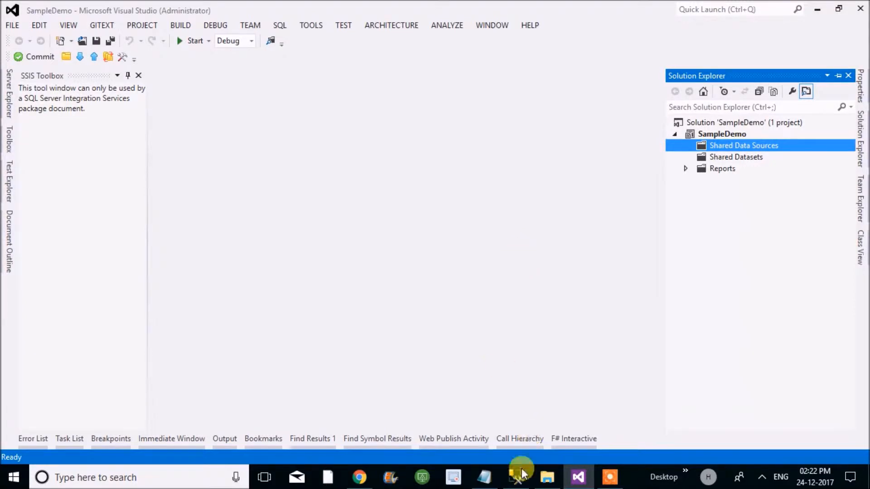
left_click(514, 480)
left_click(347, 214)
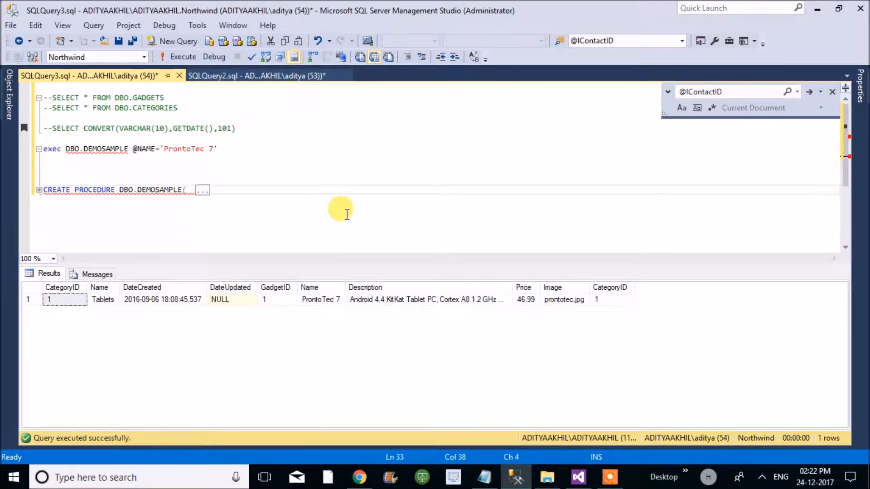
- Switch to Visual Studio and permanently delete Report1.rdl from the SampleDemo project's Reports folder
left_click(578, 477)
left_click(686, 168)
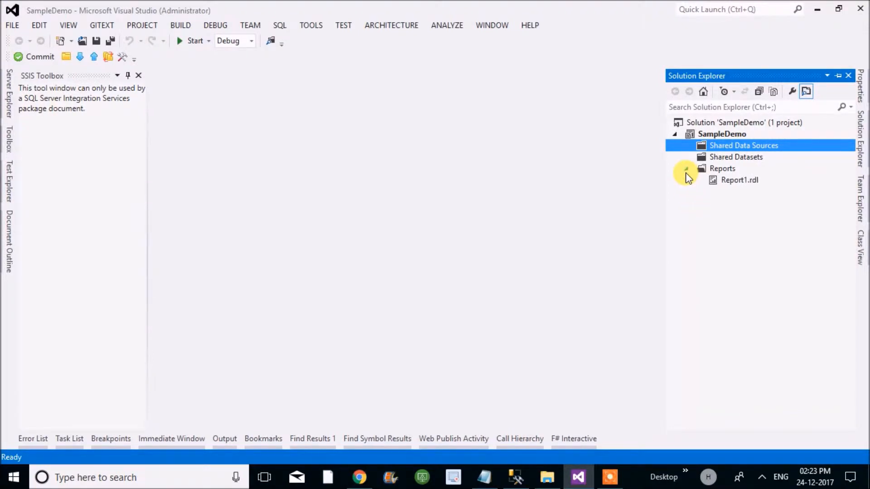
left_click(723, 184)
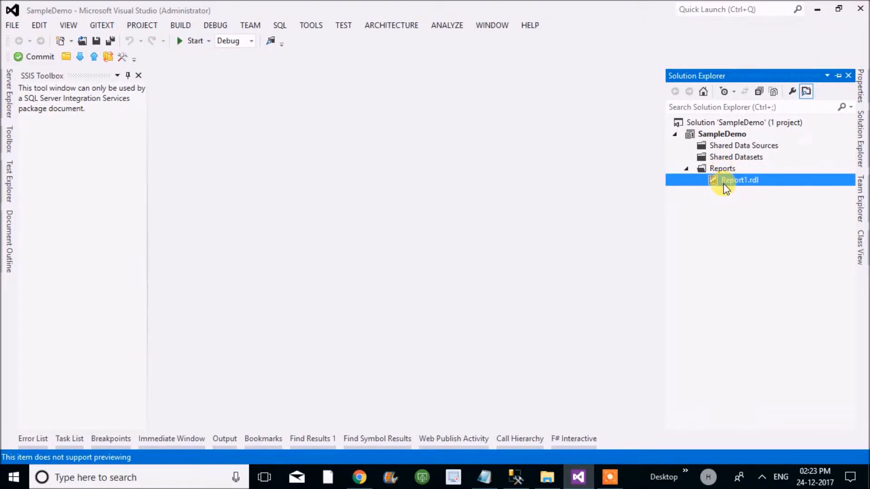
right_click(725, 187)
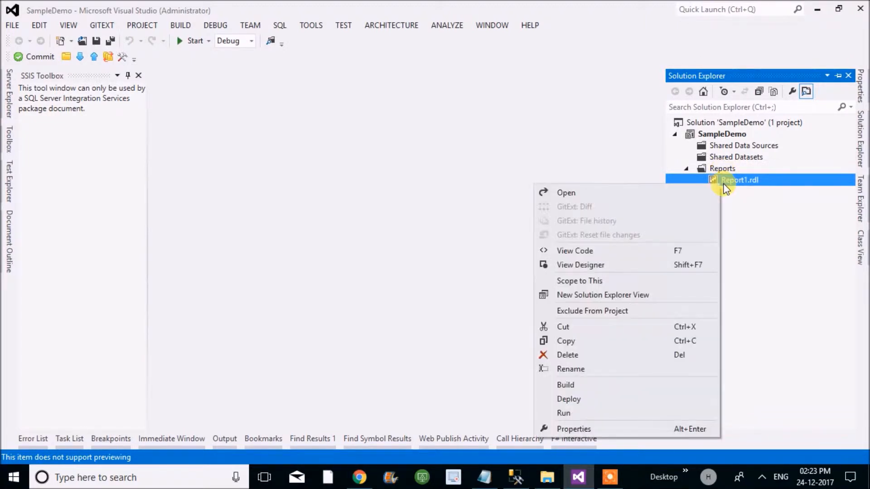
left_click(568, 354)
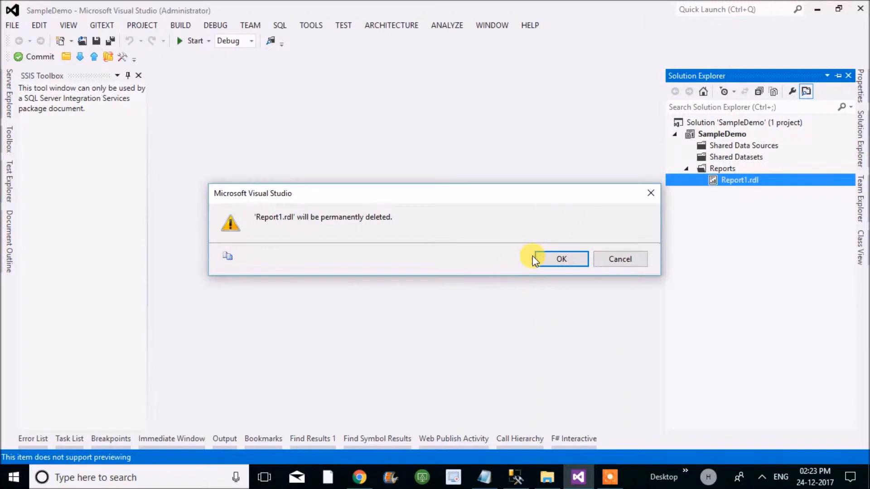
left_click(548, 261)
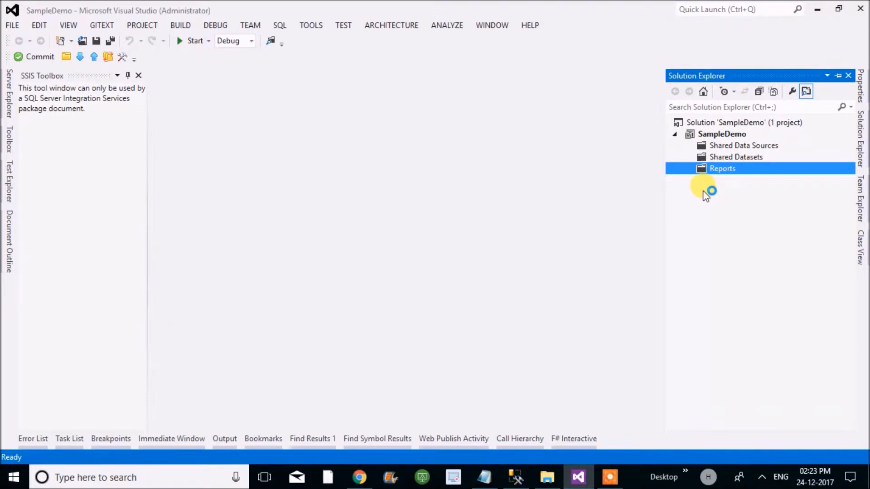
left_click(711, 149)
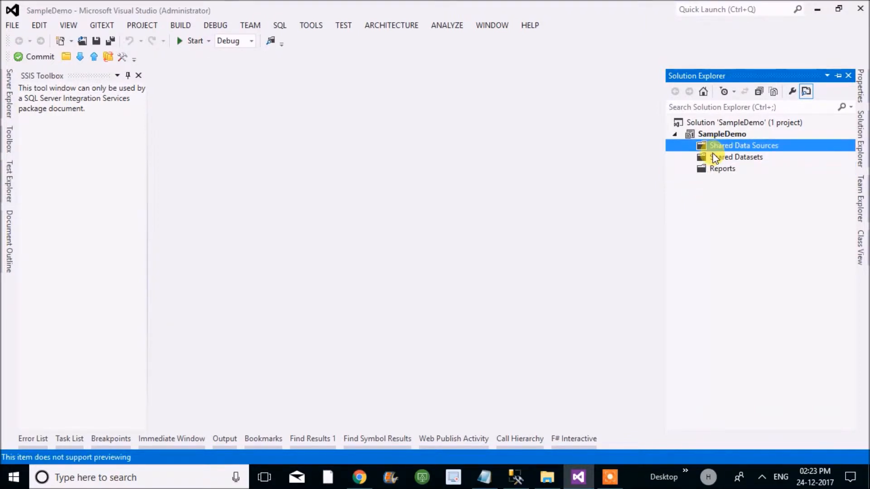
left_click(714, 158)
left_click(714, 169)
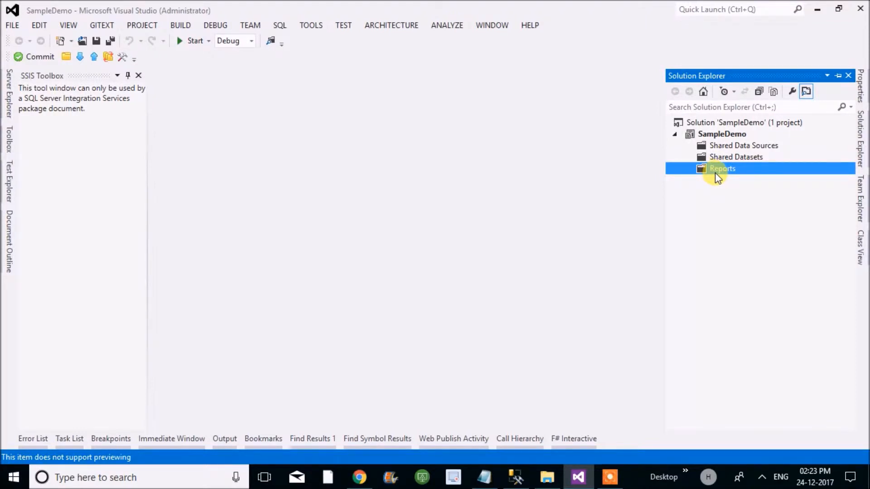
- Add a new Microsoft SQL Server shared data source named DempConnection to the SampleDemo project
left_click(725, 146)
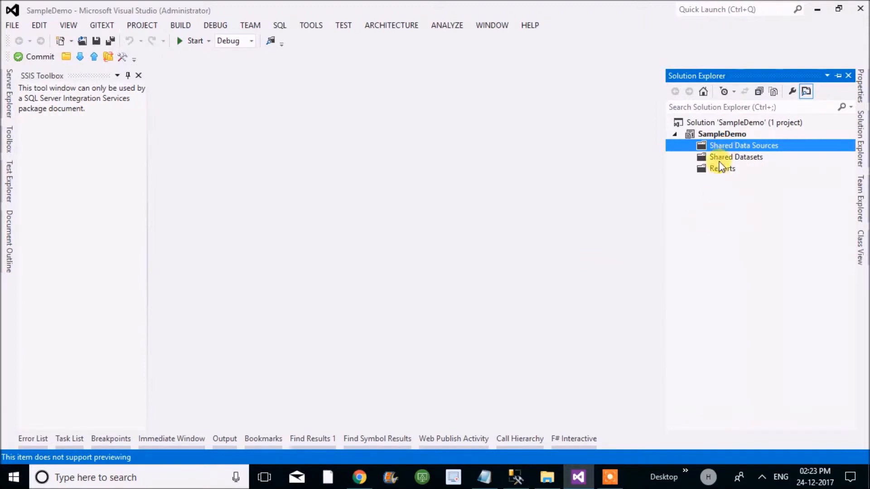
right_click(724, 145)
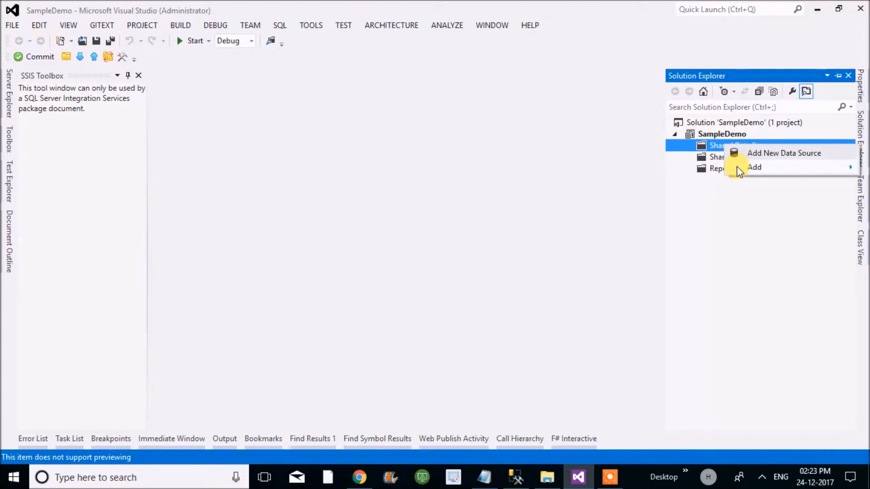
mouse_move(737, 167)
left_click(743, 155)
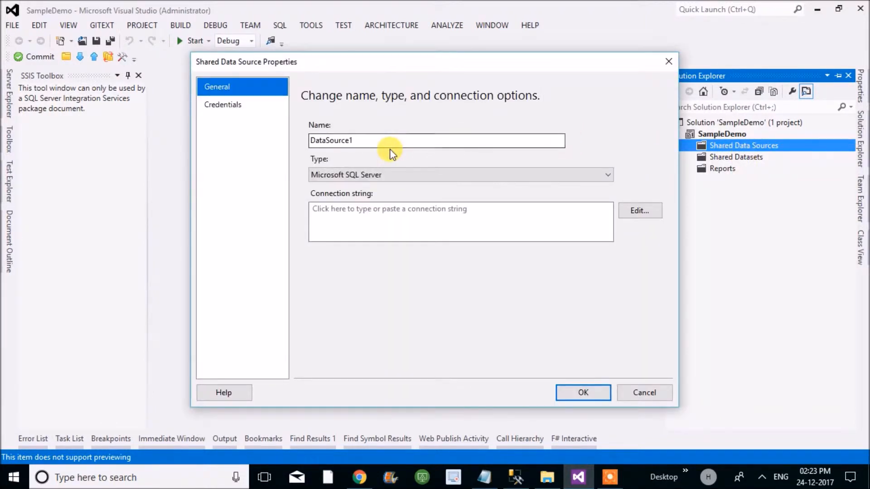
double_click(337, 140)
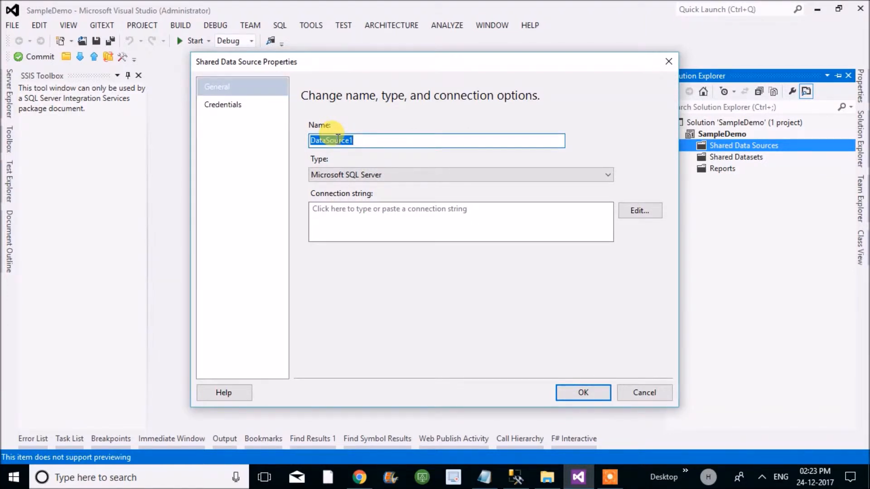
type("Connect")
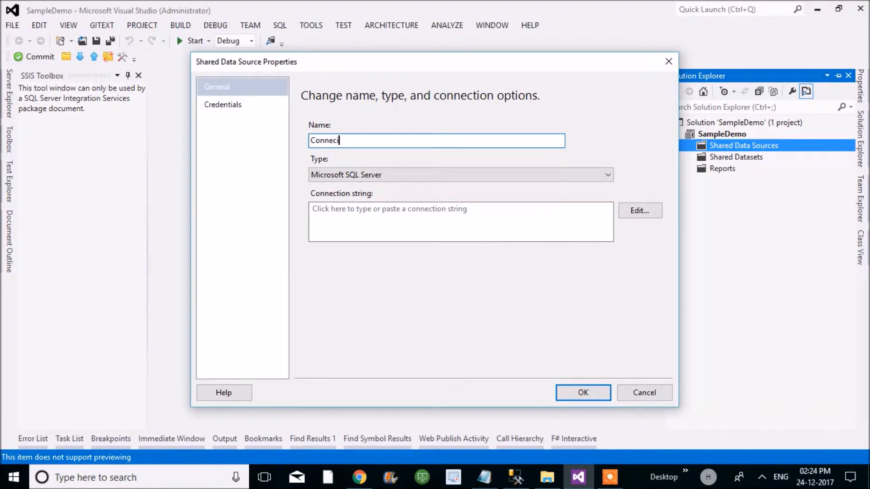
type("ion")
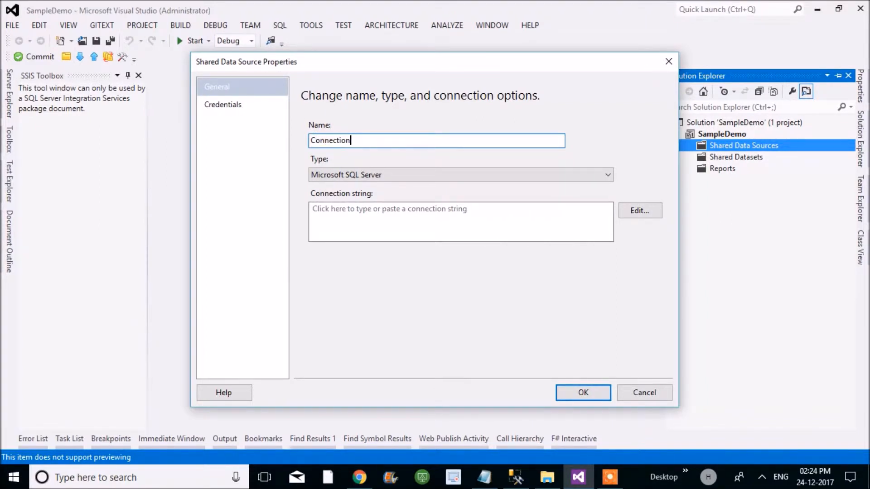
type("Demp")
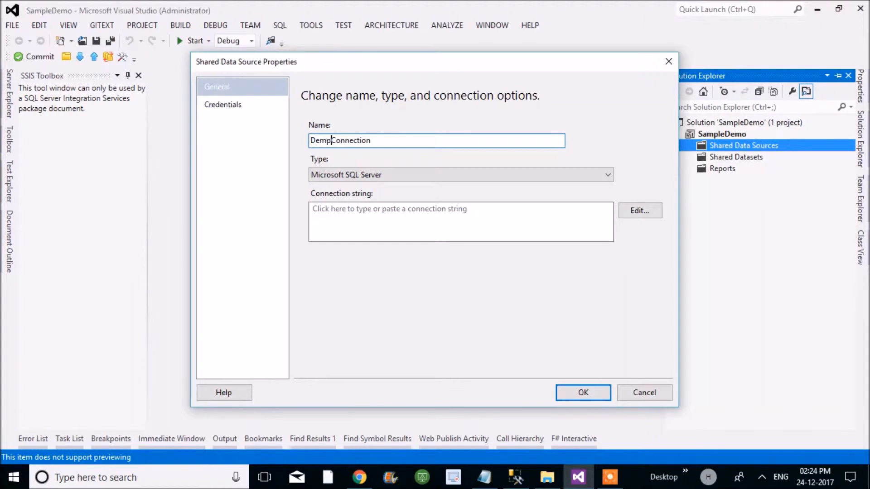
- Open the data source's connection properties and copy the server name from the Connect to Server dialog in SQL Server Management Studio
left_click(501, 219)
left_click(628, 215)
left_click(499, 120)
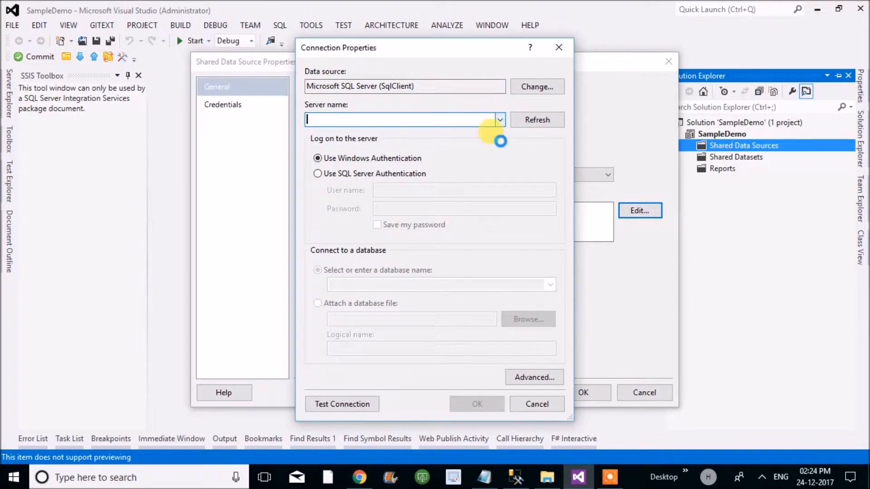
left_click(511, 476)
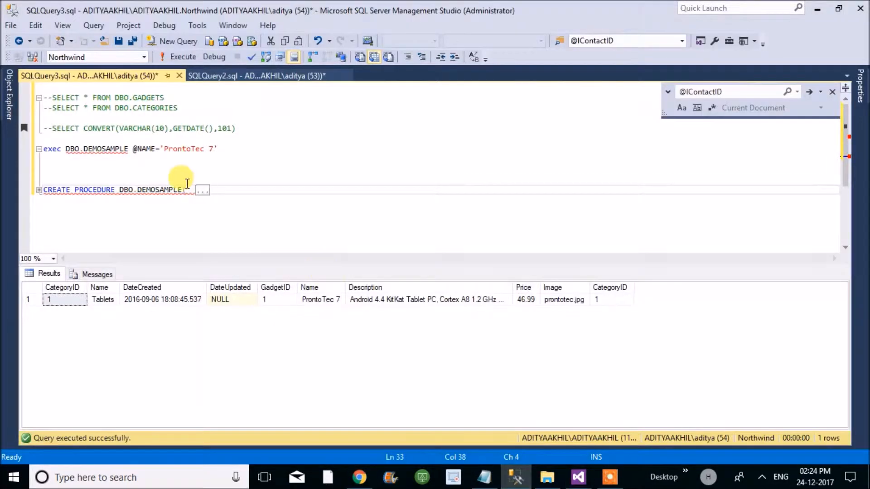
left_click(15, 102)
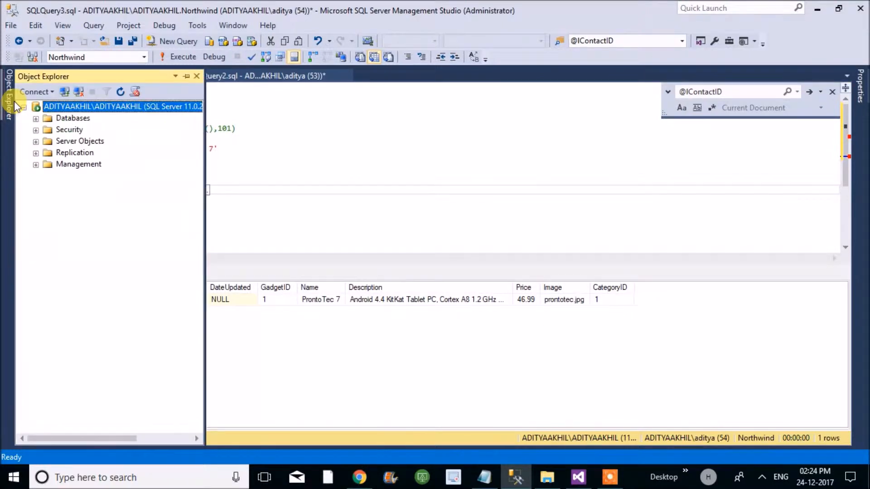
right_click(79, 107)
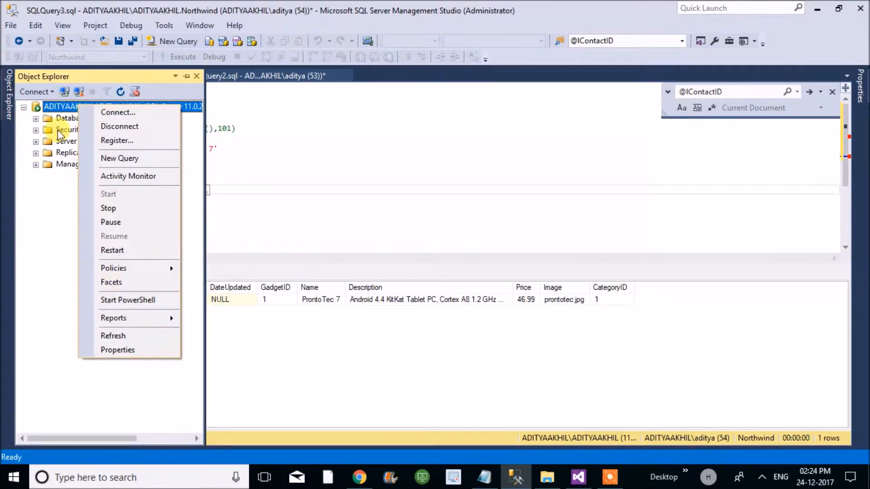
left_click(66, 90)
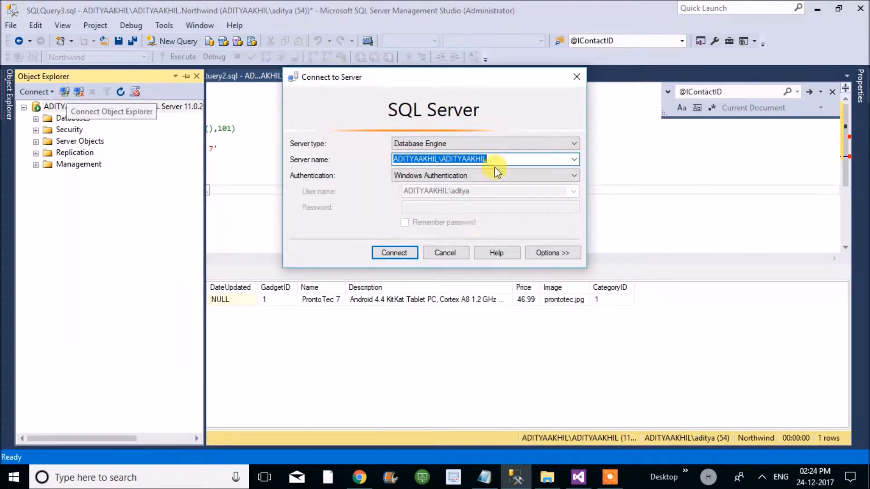
left_click(497, 160)
double_click(497, 160)
key("ctrl+c")
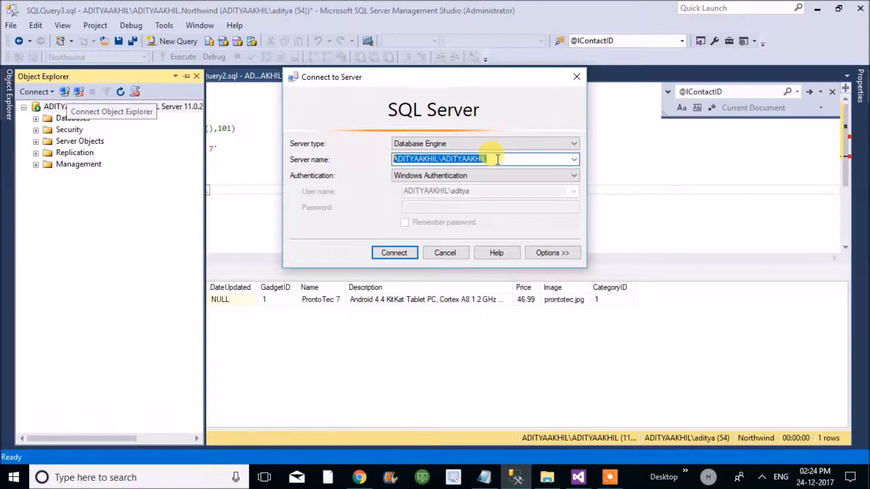
key("Escape")
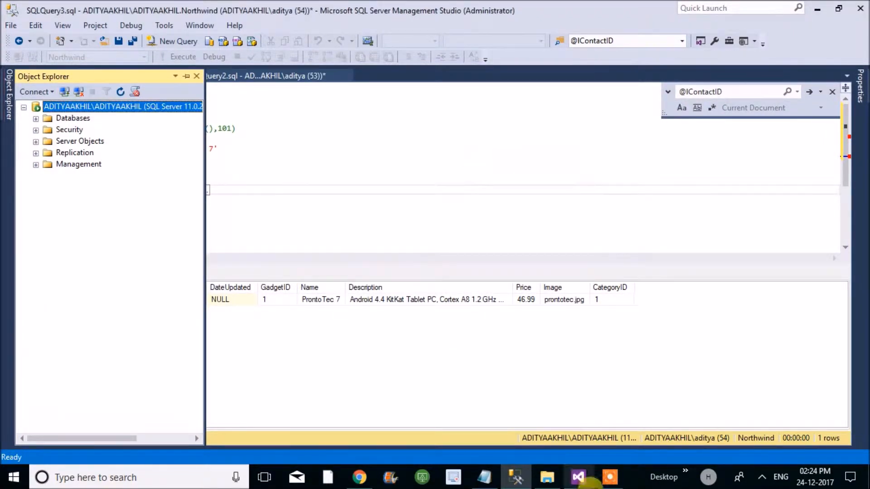
- Back in Visual Studio, paste the server name, select the Northwind database and confirm the new shared data source
left_click(580, 479)
key("ctrl+v")
left_click(548, 286)
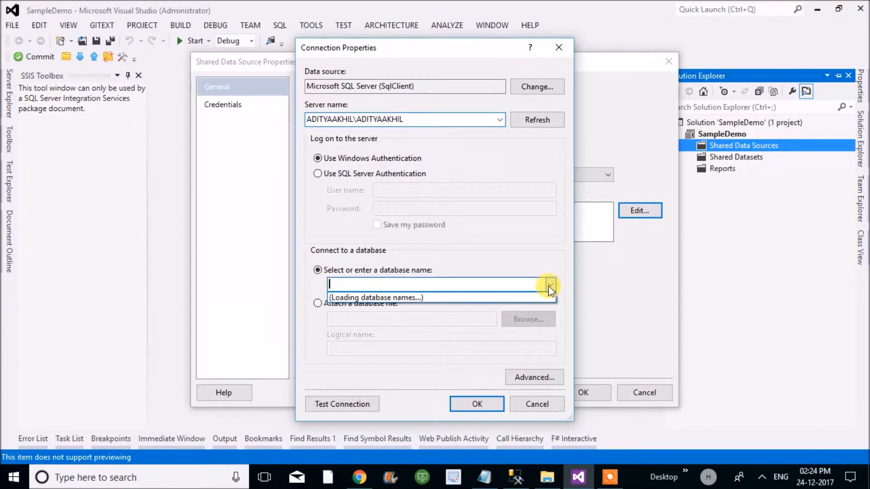
left_click(372, 335)
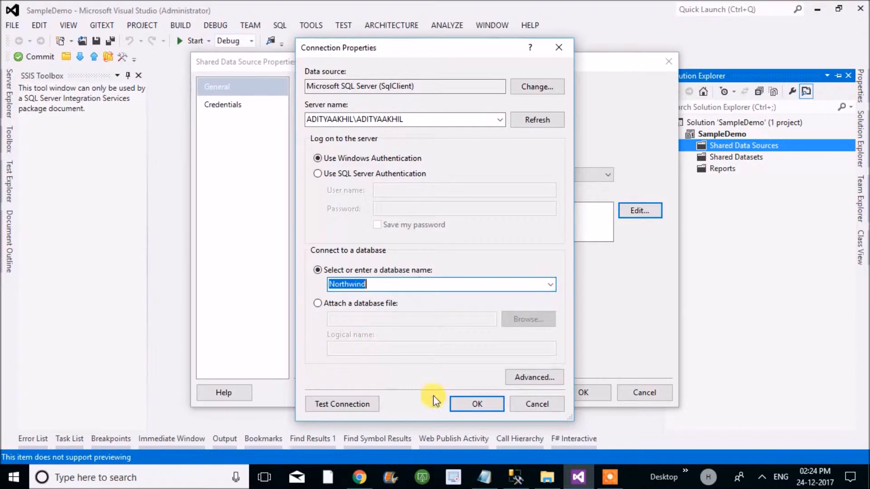
left_click(469, 404)
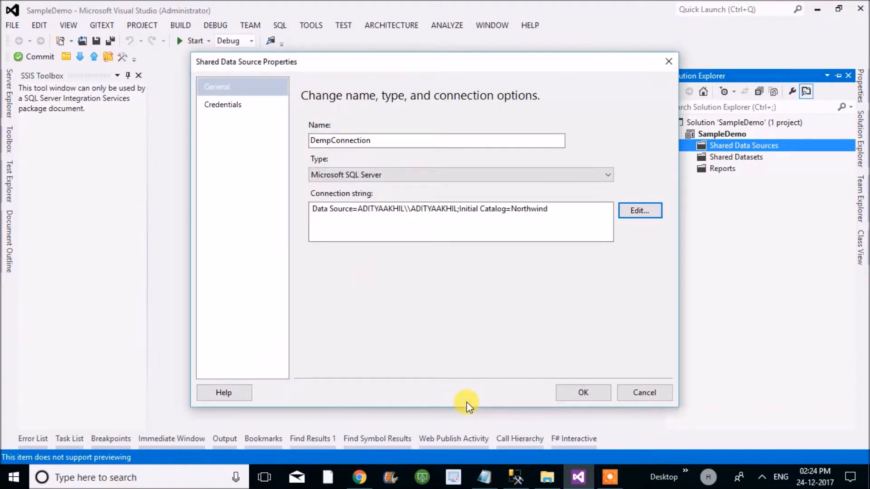
left_click(578, 392)
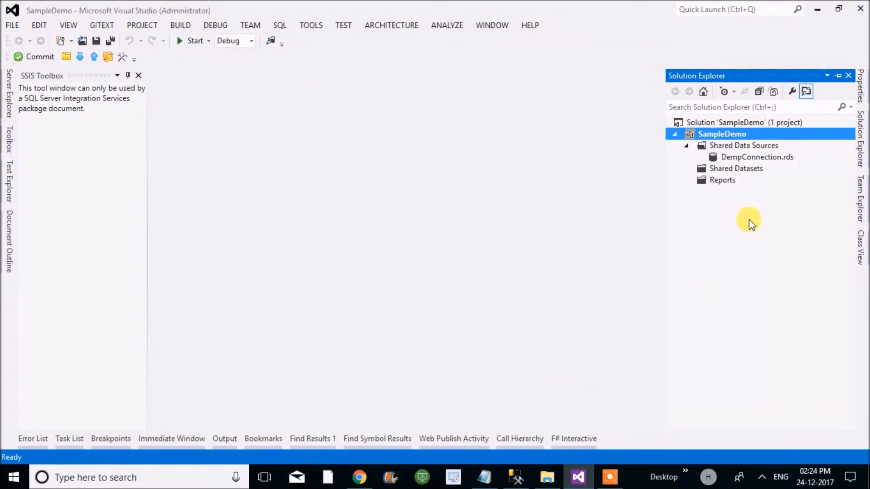
- Reopen DempConnection.rds, test its database connection and accept the existing settings
left_click(744, 158)
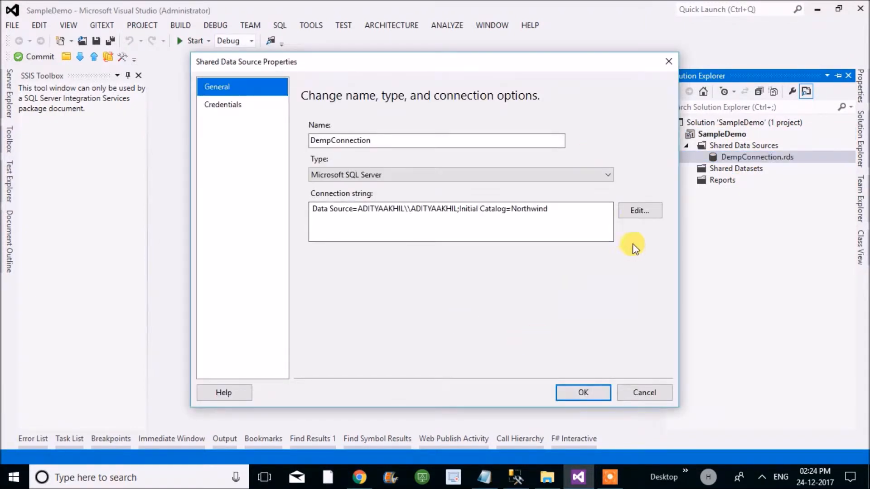
left_click(637, 212)
left_click(340, 402)
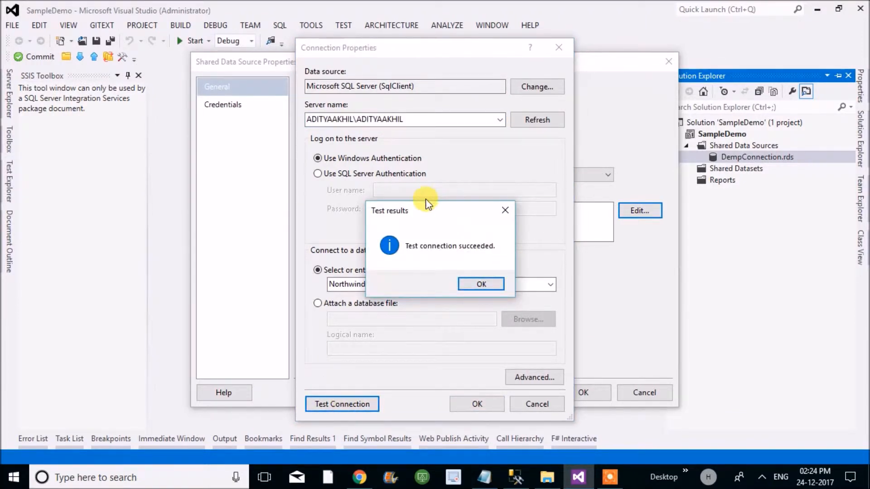
left_click(471, 283)
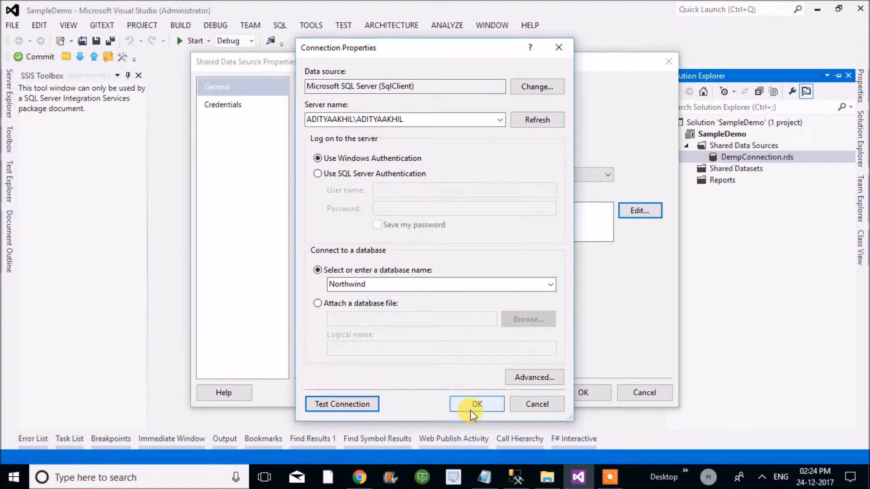
left_click(470, 409)
left_click(576, 392)
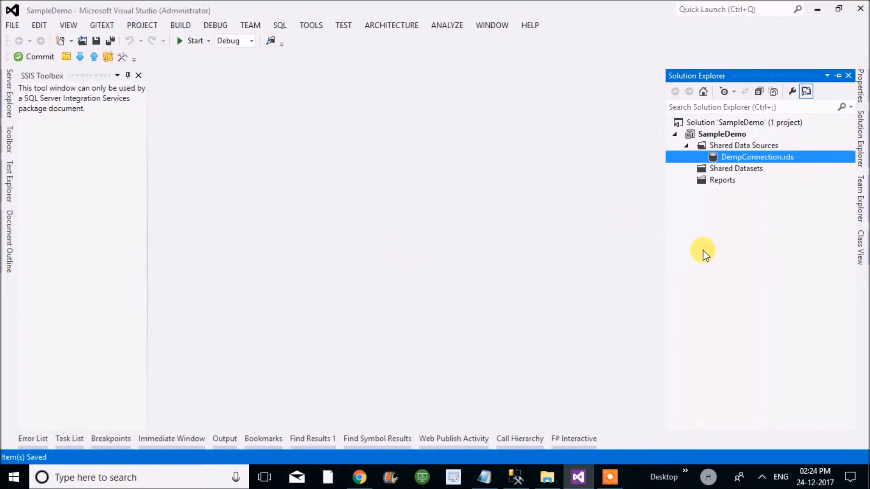
- Add a new empty Report item named DemoReport to the project's Reports folder
left_click(718, 169)
left_click(719, 181)
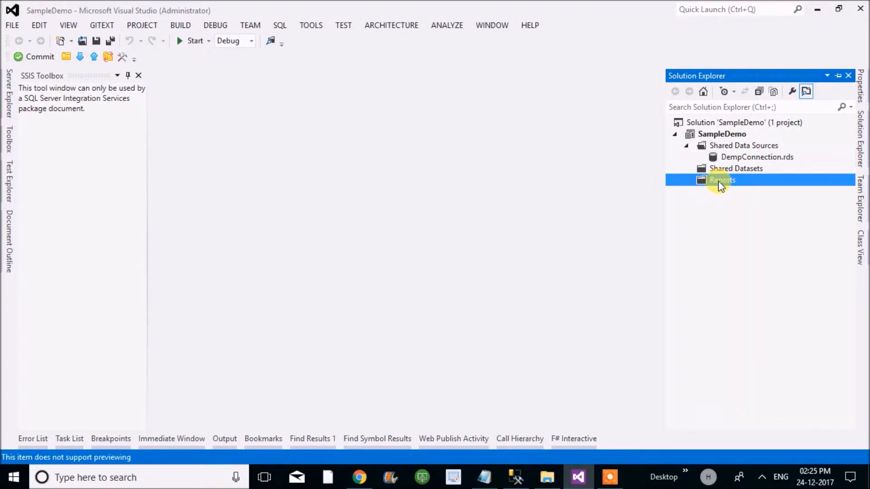
right_click(719, 181)
mouse_move(730, 203)
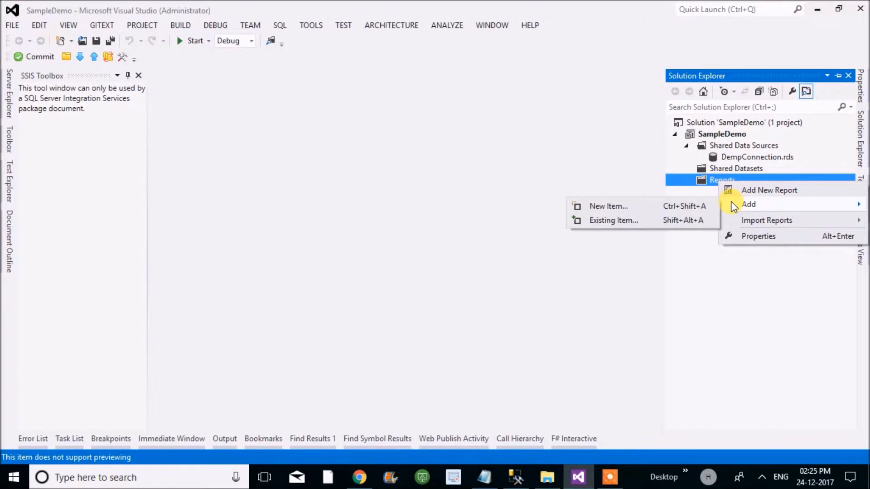
left_click(607, 206)
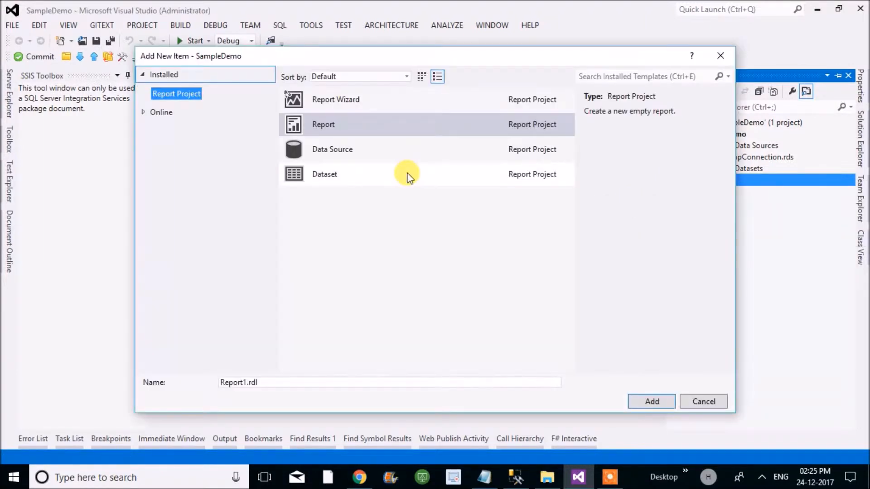
left_click(310, 126)
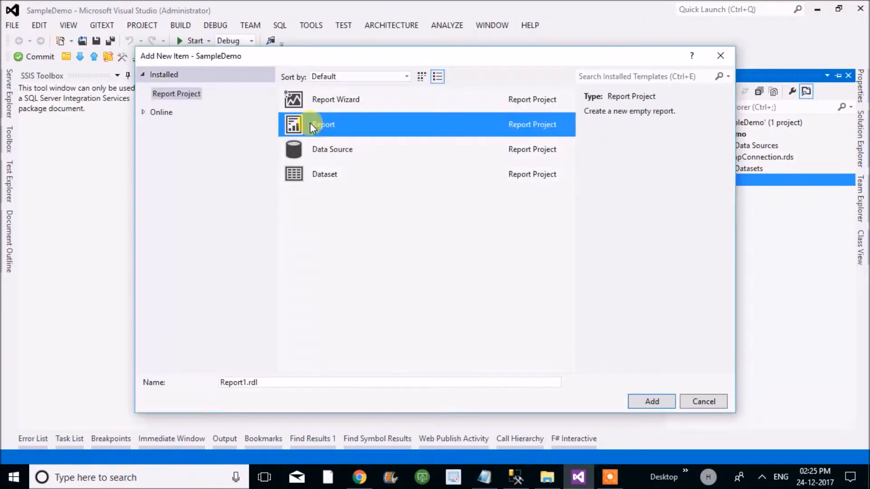
left_click(236, 382)
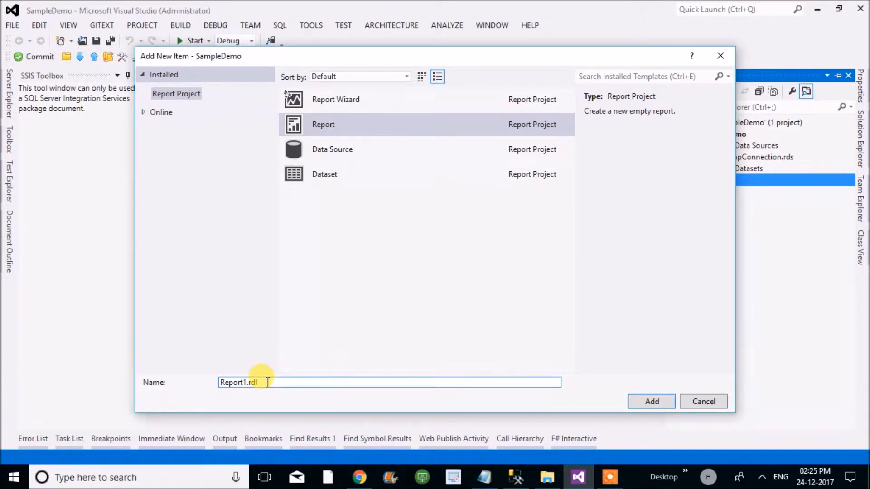
double_click(267, 383)
type("DemoReport")
key("Return")
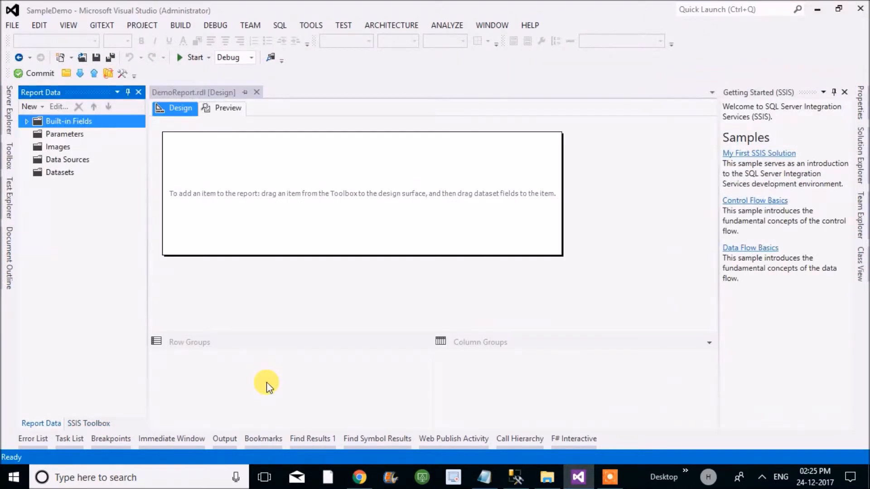
- Save DemoReport.rdl and check its preview before returning to the design view
key("ctrl+s")
left_click(230, 109)
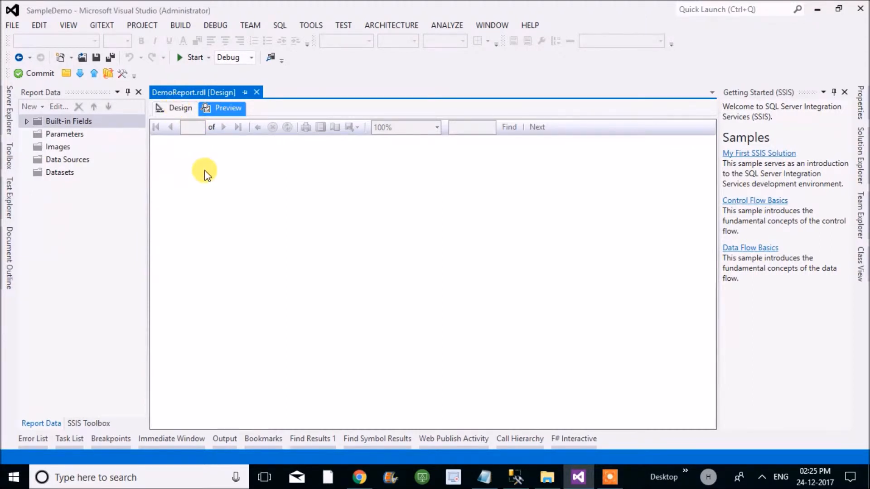
left_click(176, 107)
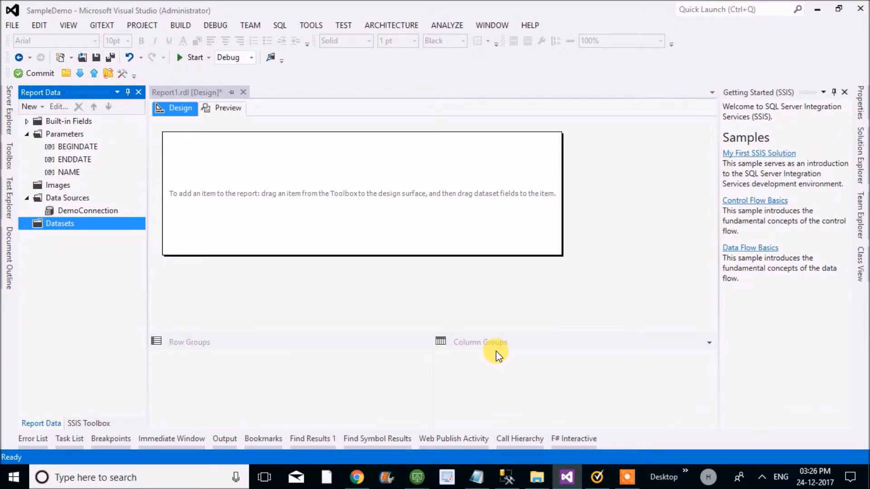
- Open the DemoCon.rds shared data source, review its server and database connection settings, and accept them
left_click(497, 355)
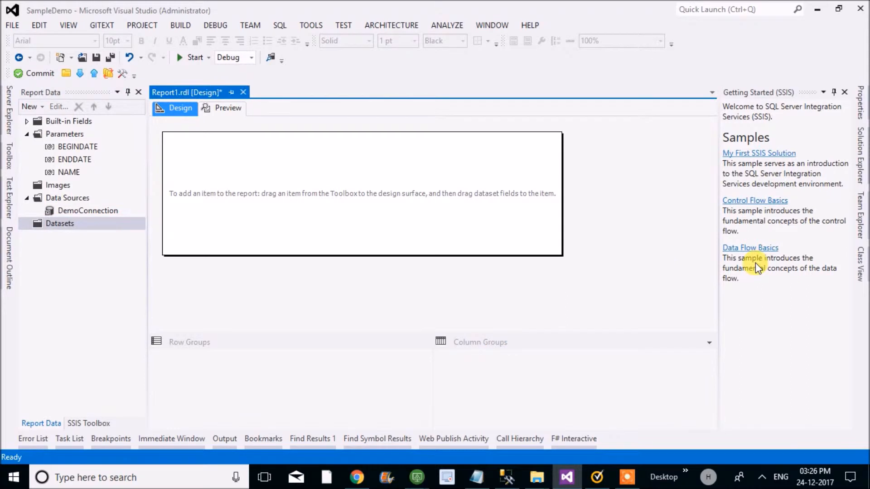
left_click(860, 154)
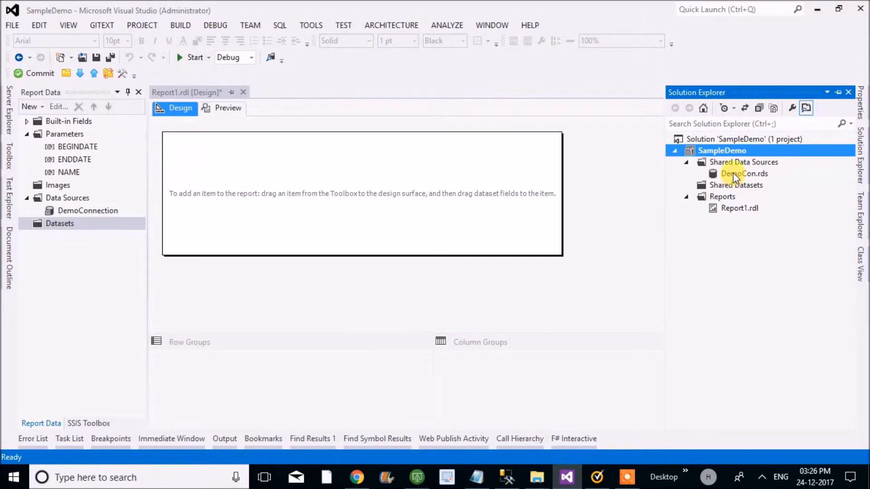
left_click(735, 176)
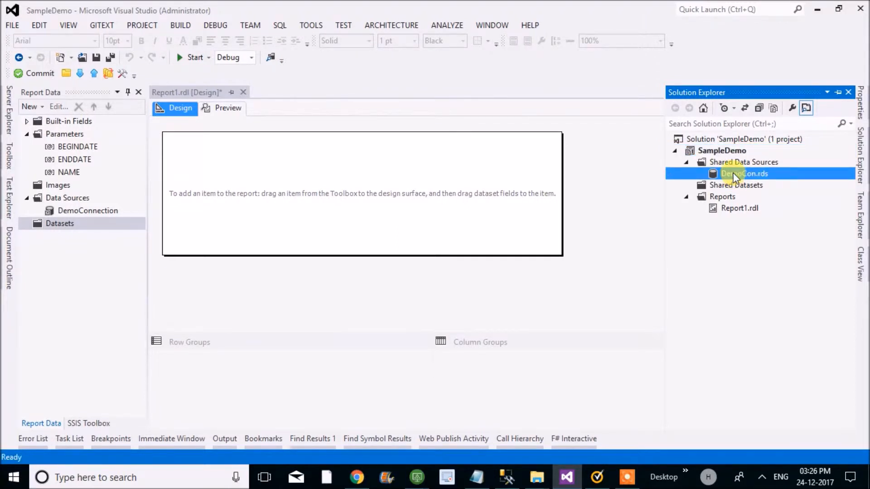
double_click(735, 176)
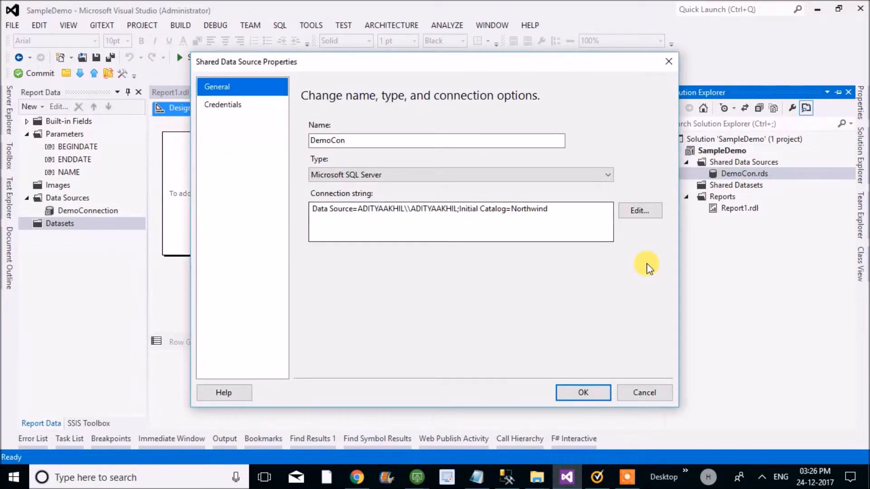
left_click(623, 210)
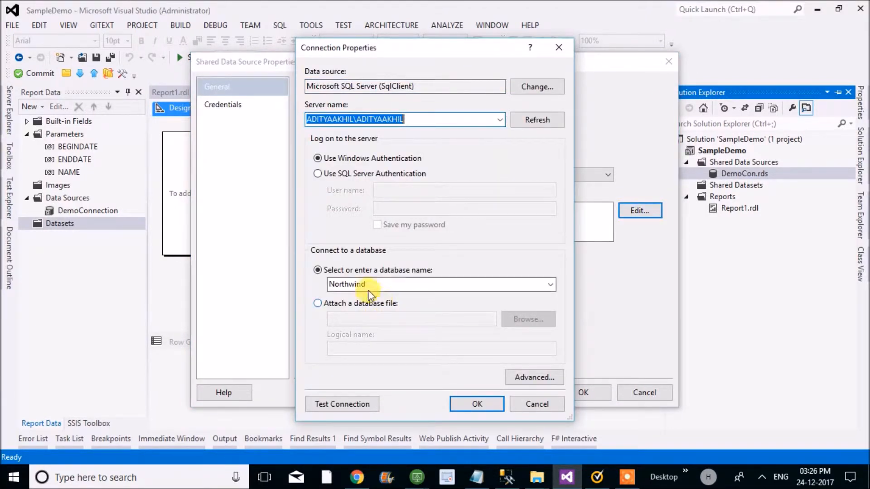
left_click(455, 409)
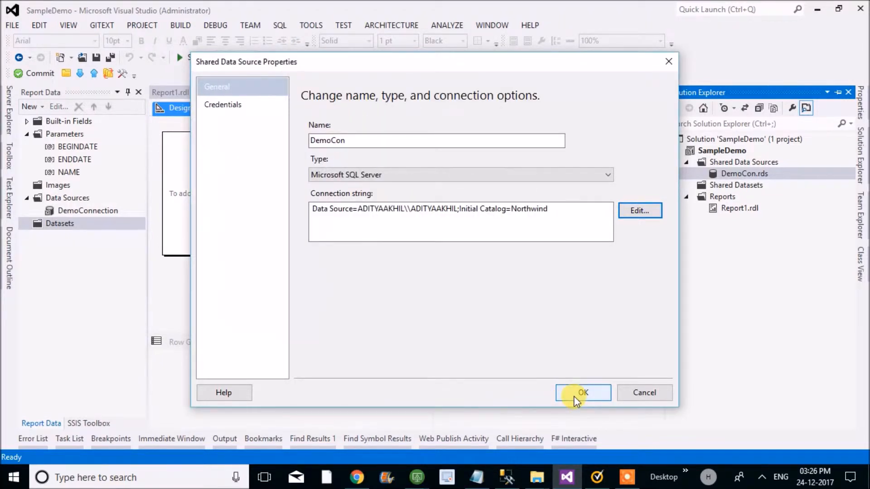
left_click(574, 394)
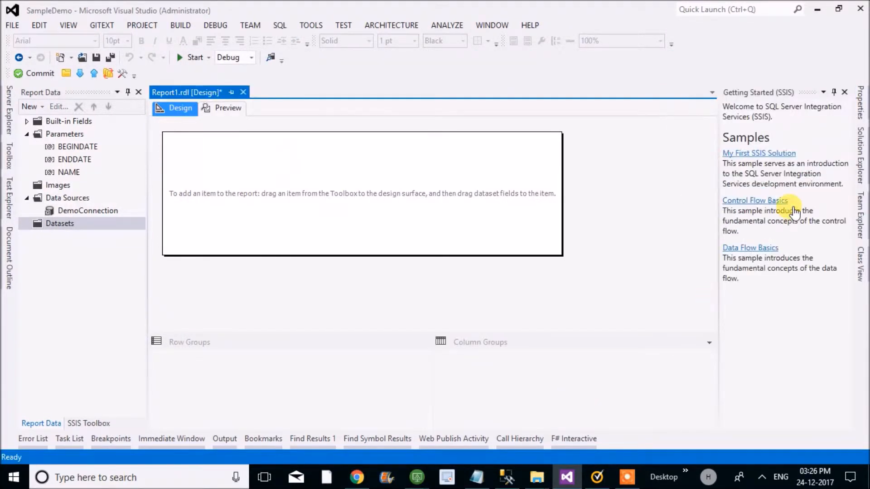
- Delete Report1.rdl from the project's Reports folder and confirm the removal
left_click(795, 211)
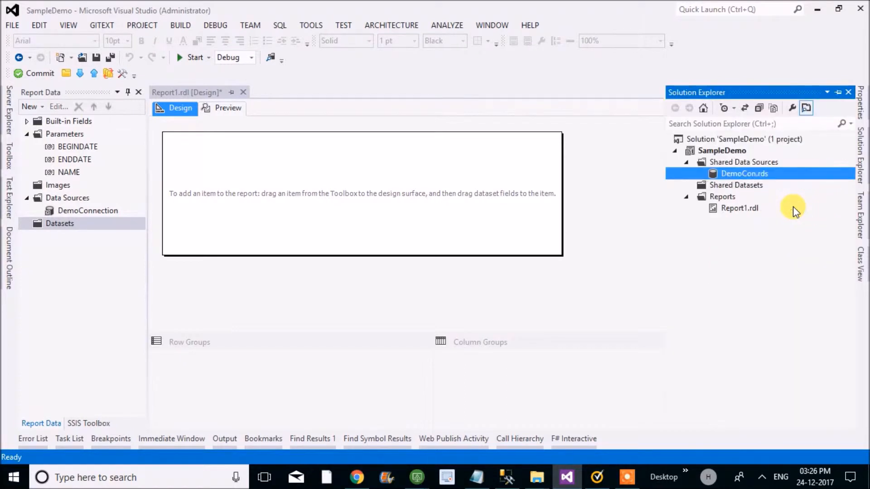
left_click(736, 206)
right_click(736, 206)
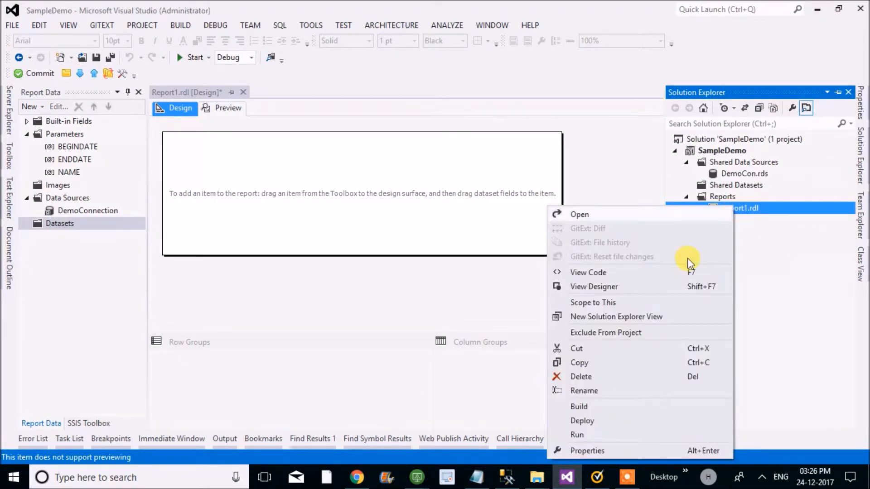
left_click(499, 355)
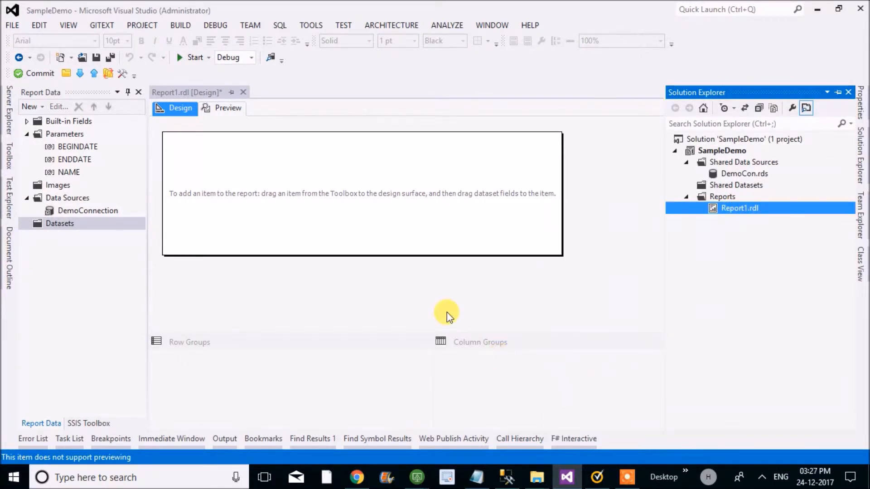
key("Delete")
left_click(537, 266)
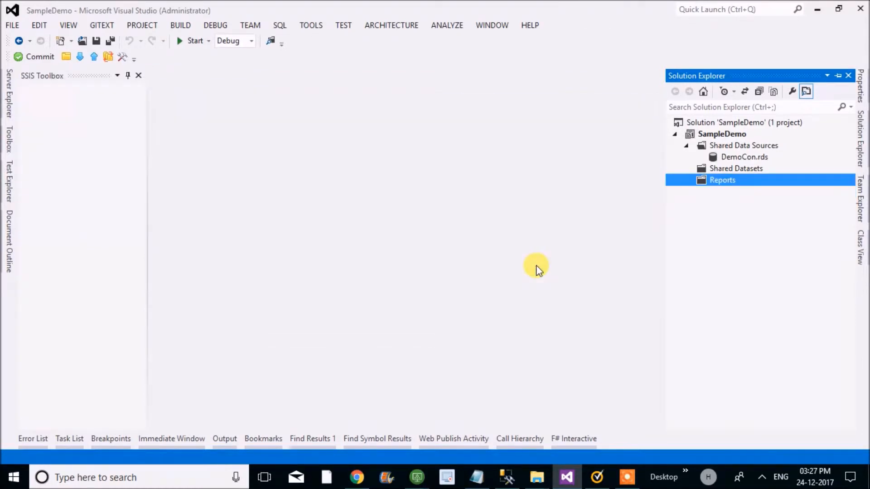
- Add a new Report item named DemoReport to the empty Reports folder
right_click(713, 183)
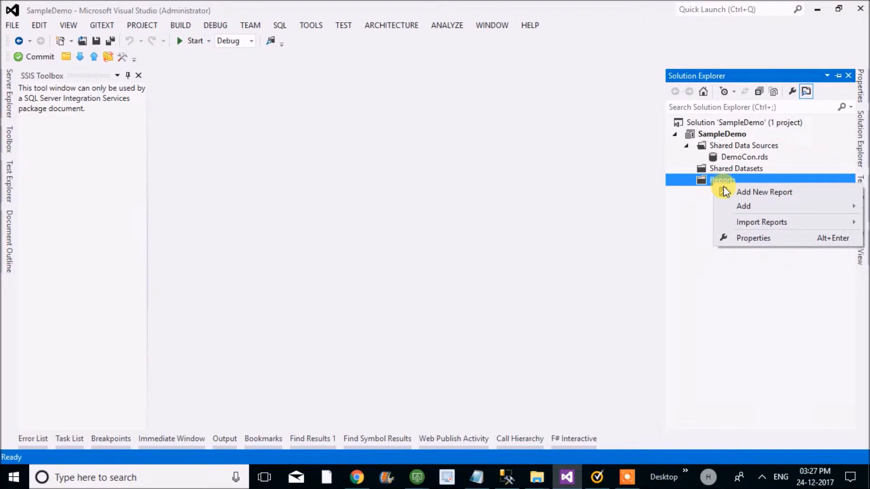
mouse_move(729, 206)
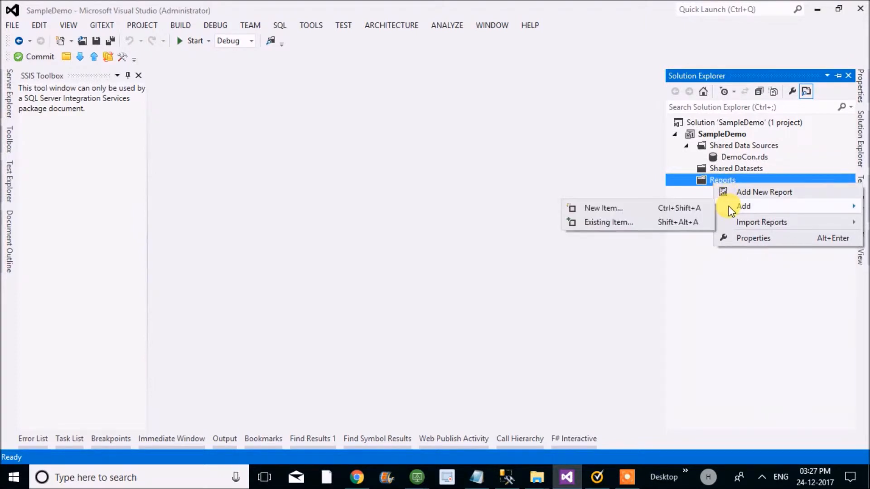
left_click(645, 210)
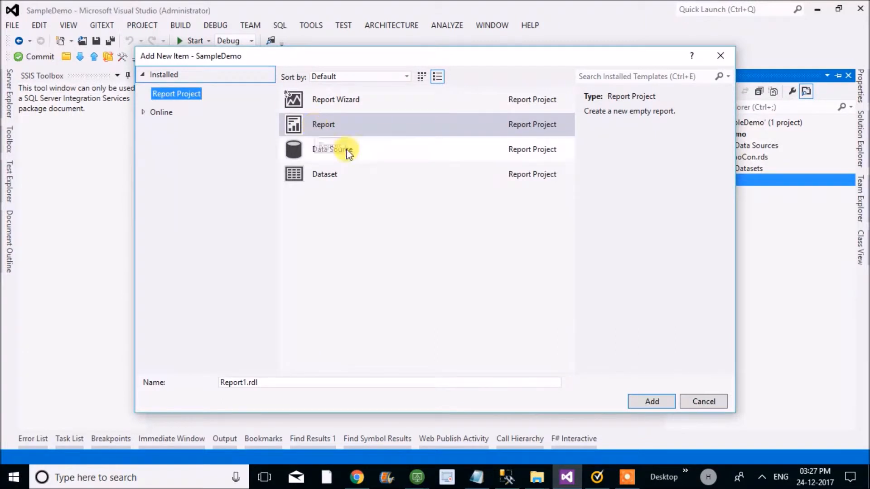
left_click(276, 383)
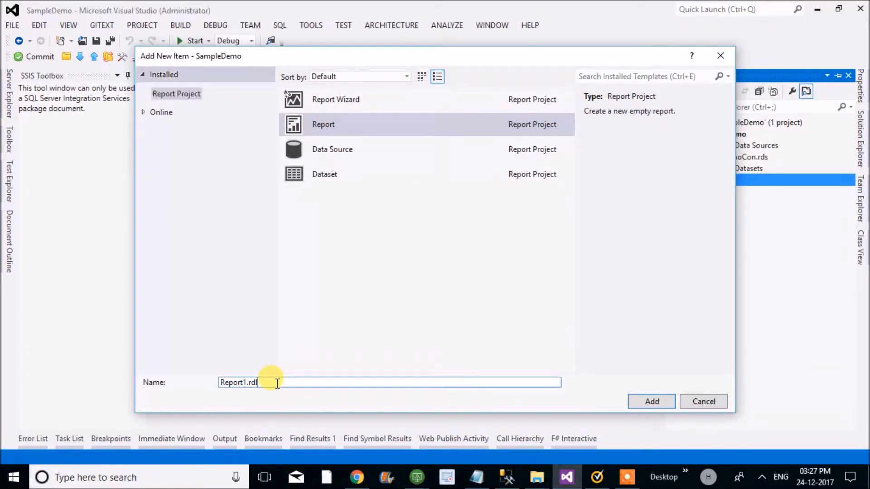
key("ctrl+a")
type("D")
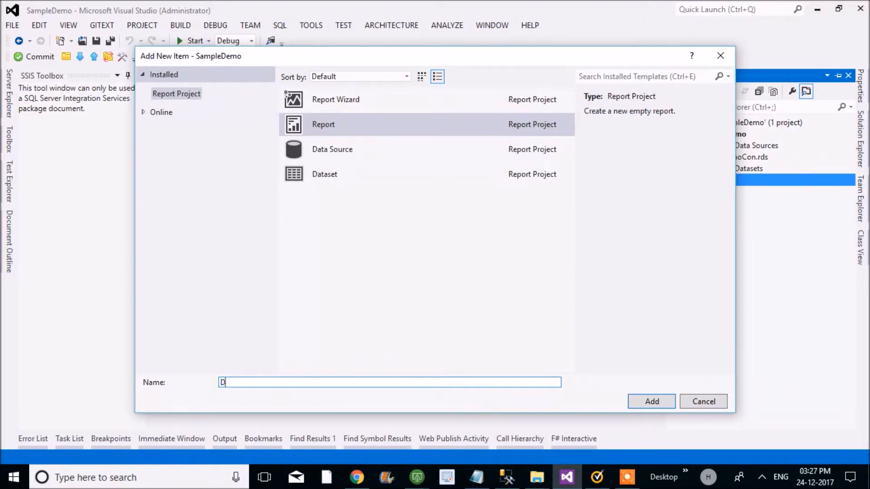
type("emoReport")
key("Return")
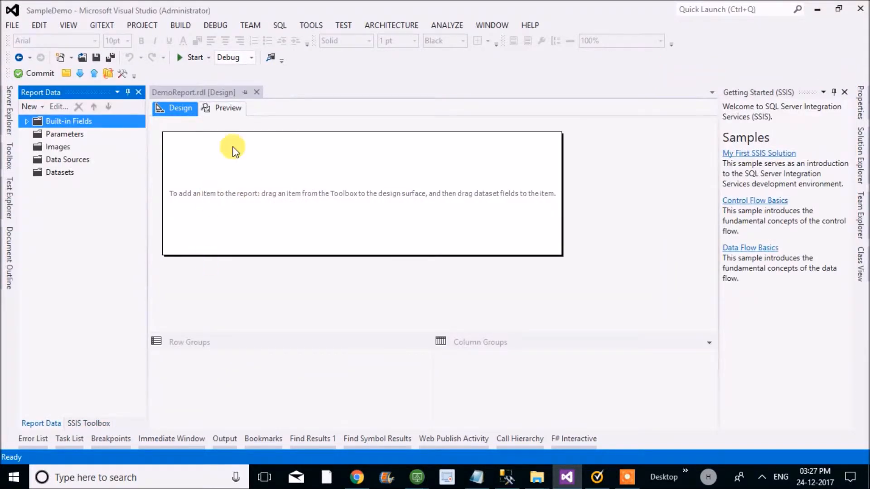
- Check DemoReport's preview, return to the design view and look over the Datasets, Images and Parameters folders of its report data
left_click(226, 109)
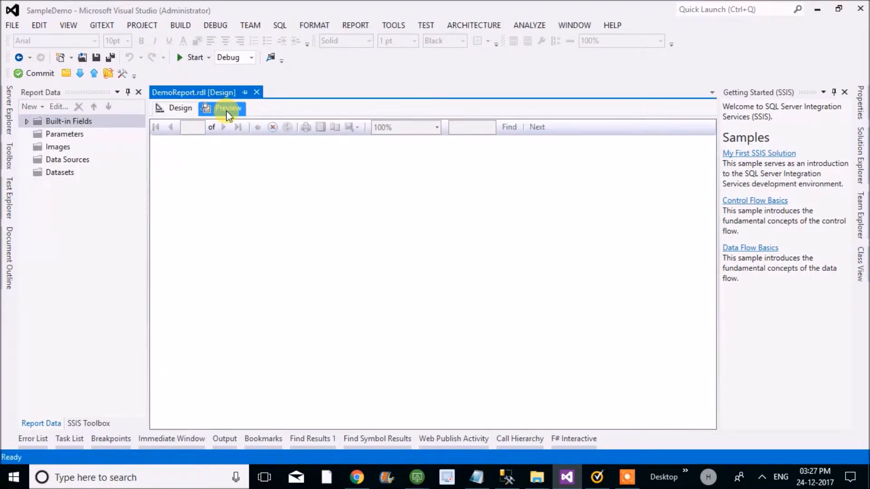
left_click(177, 109)
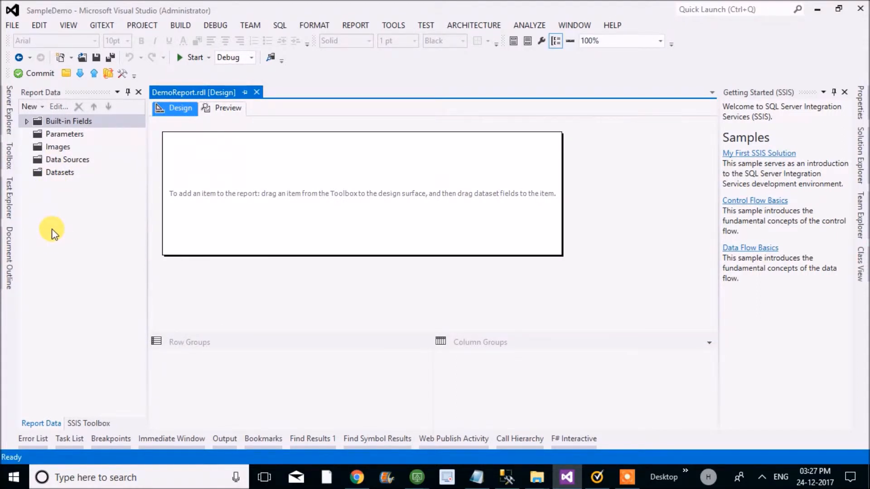
left_click(57, 172)
left_click(56, 162)
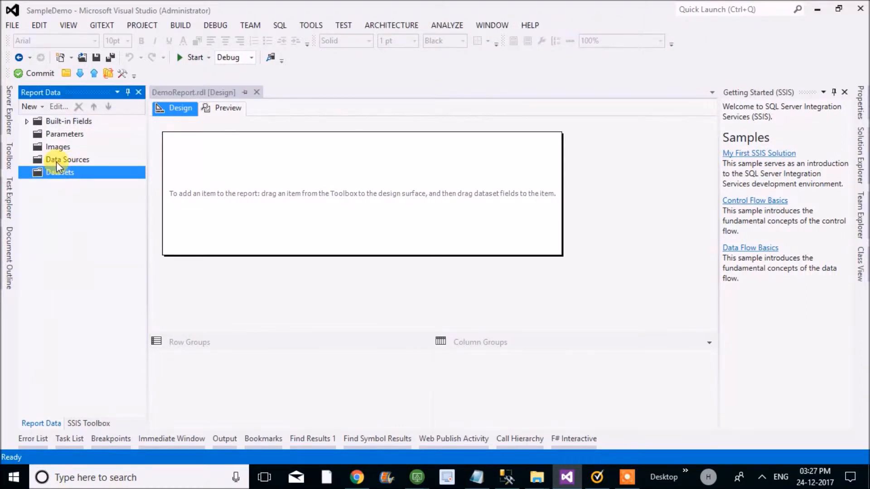
left_click(53, 146)
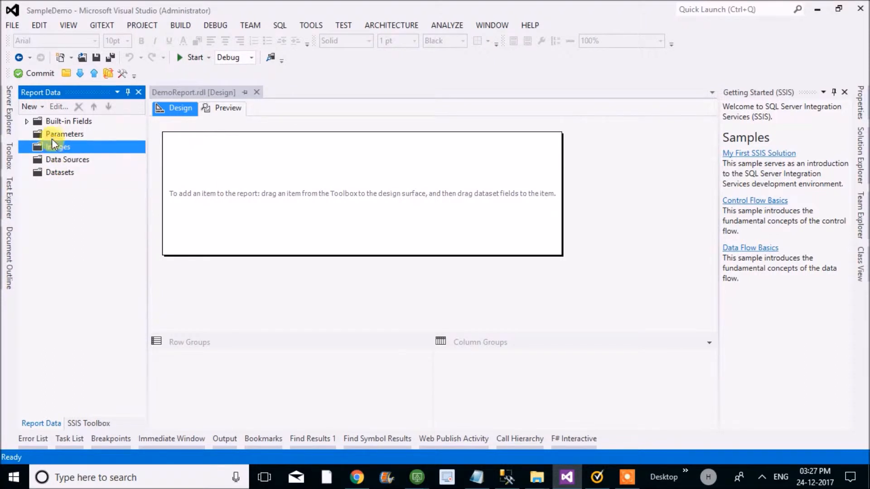
left_click(51, 135)
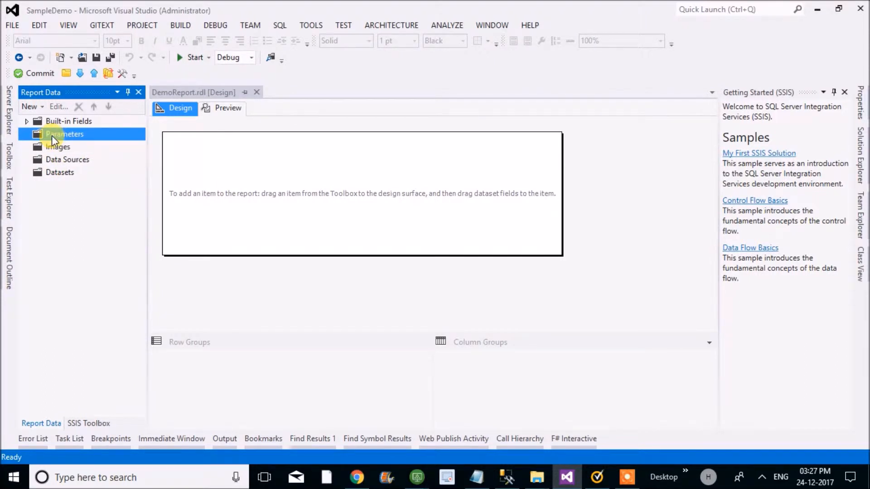
- Add a report data source named DemoDS that uses the shared data source reference DemoCon
left_click(66, 159)
right_click(66, 159)
left_click(85, 169)
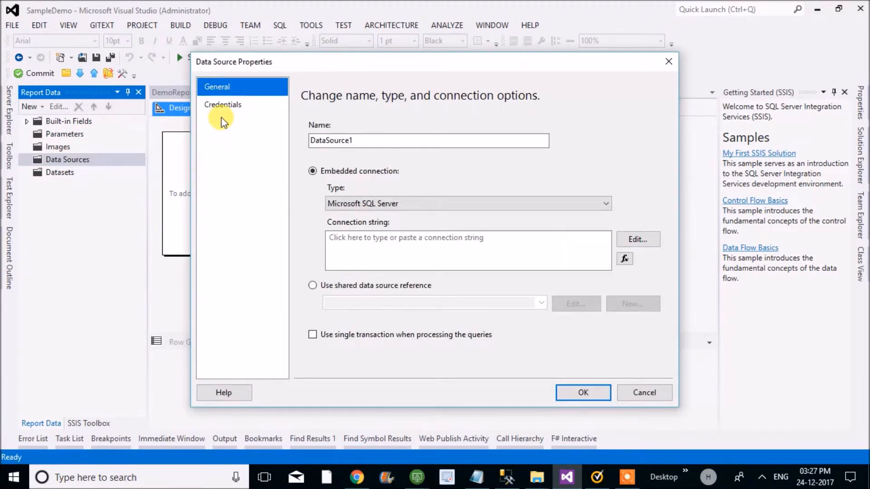
left_click(322, 284)
left_click(541, 304)
left_click(507, 315)
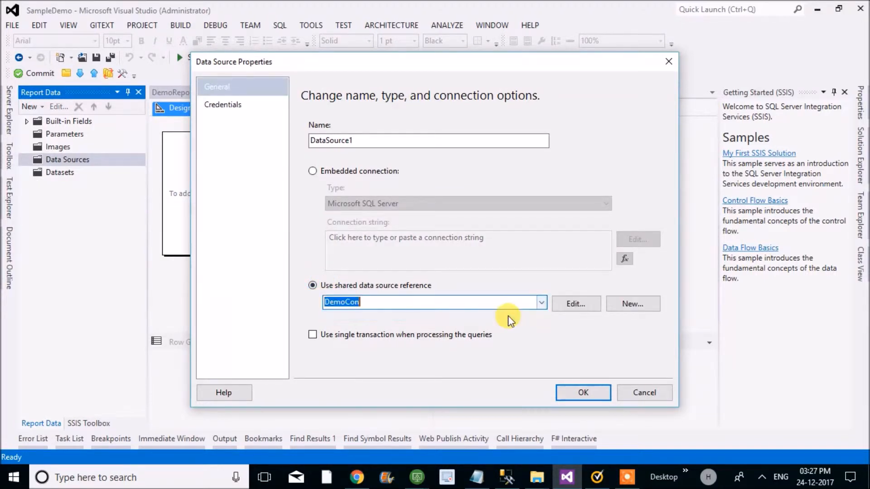
double_click(334, 141)
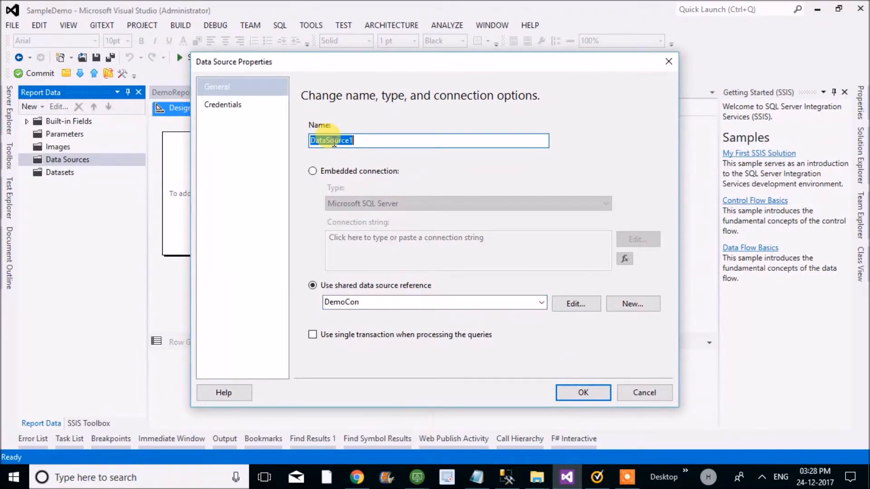
type("De")
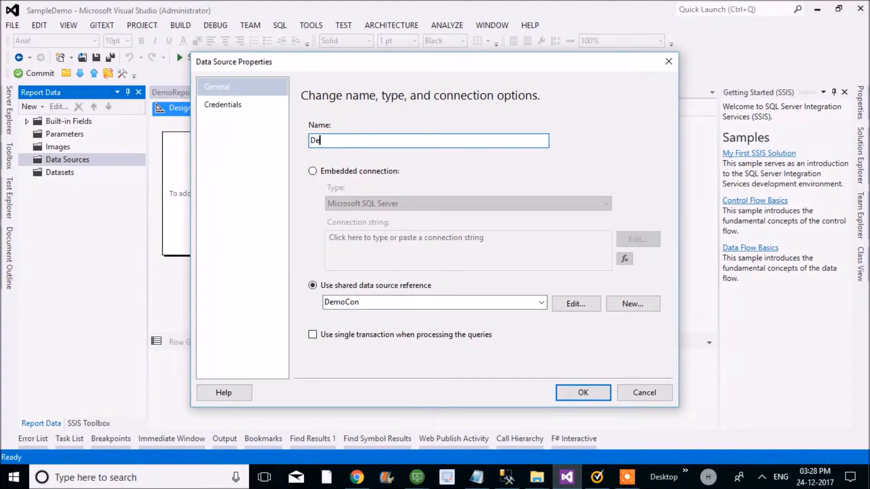
type("moDS")
key("Return")
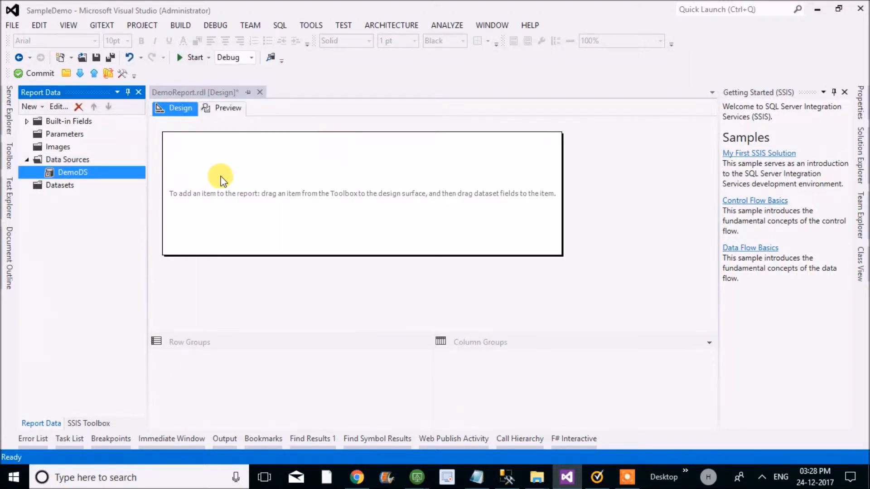
- Start a new dataset for the report and name it dsSummary
left_click(60, 185)
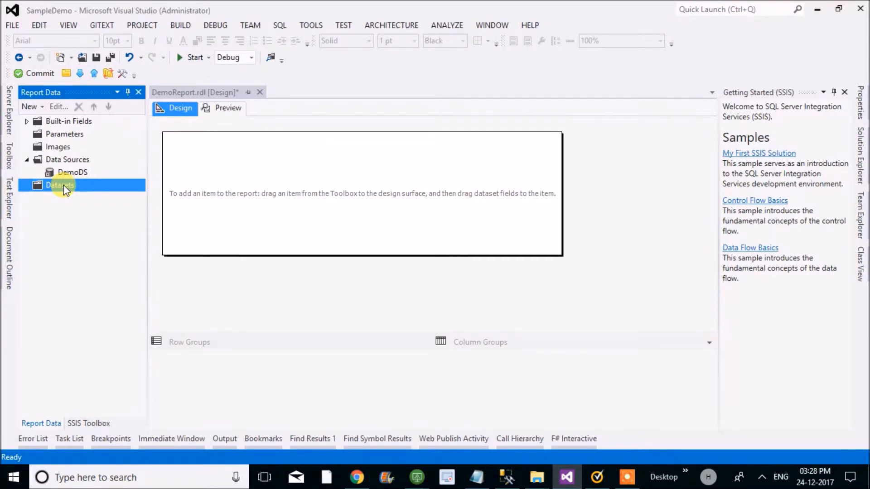
right_click(66, 189)
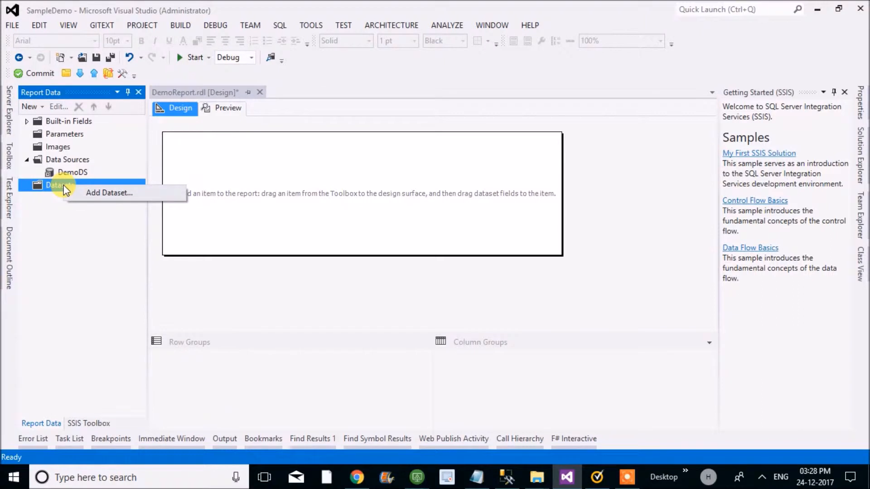
left_click(83, 191)
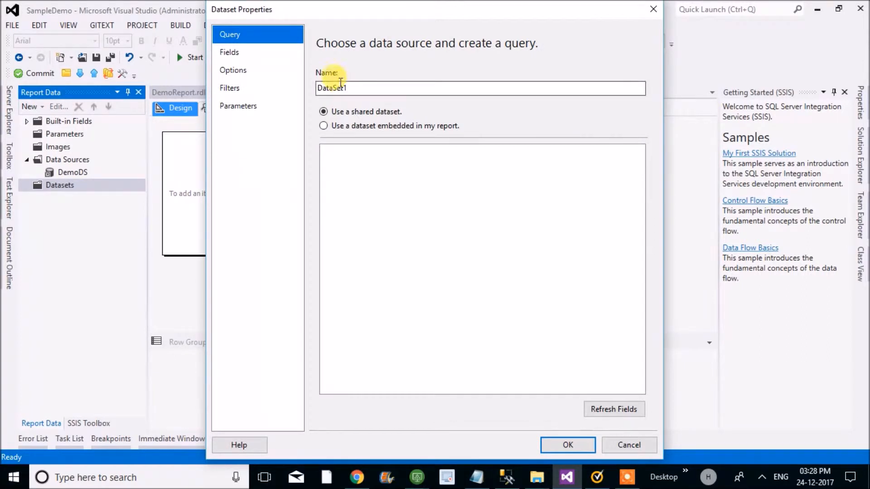
double_click(335, 89)
type("Ds")
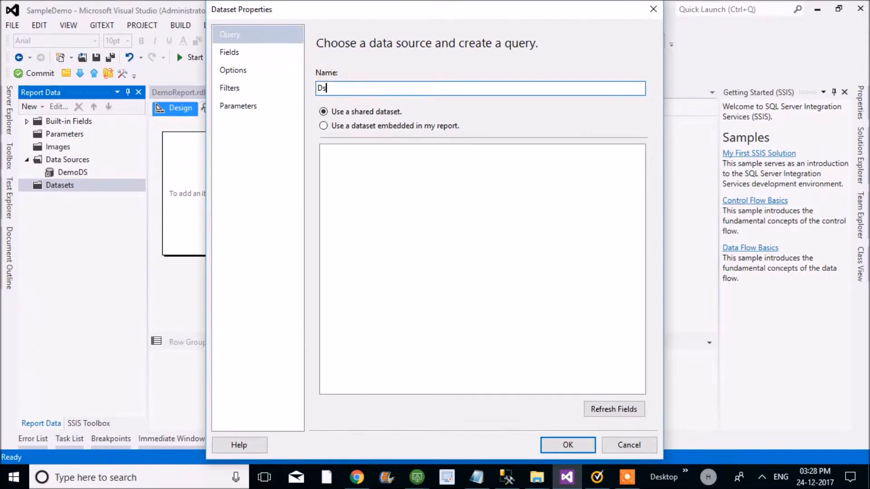
key("BackSpace")
type("dsSustomer")
key("BackSpace")
key("BackSpace")
key("BackSpace")
key("BackSpace")
key("BackSpace")
type("mmary")
- Make dsSummary a dataset embedded in the report with DemoDS as its data source, and place the cursor in its query
left_click(362, 124)
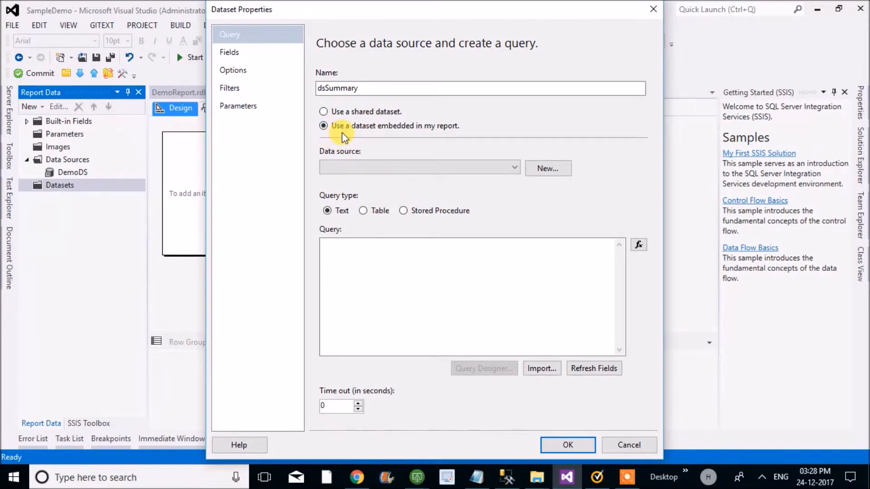
left_click(461, 167)
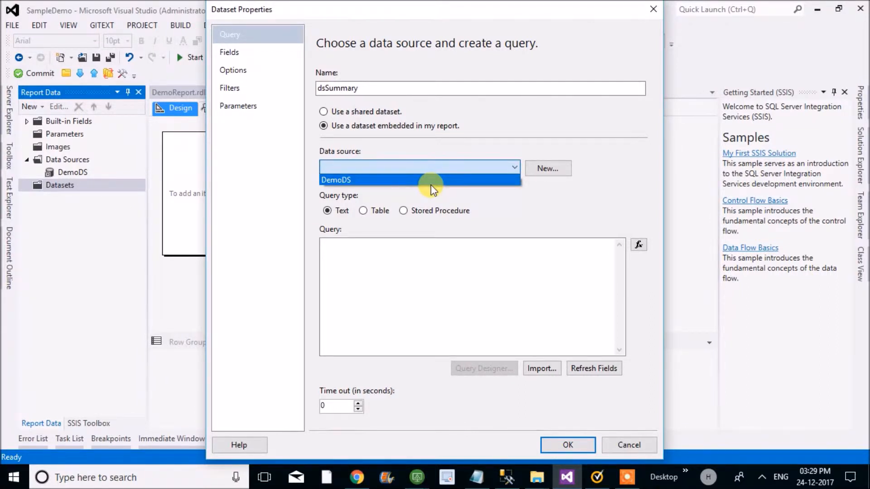
left_click(420, 179)
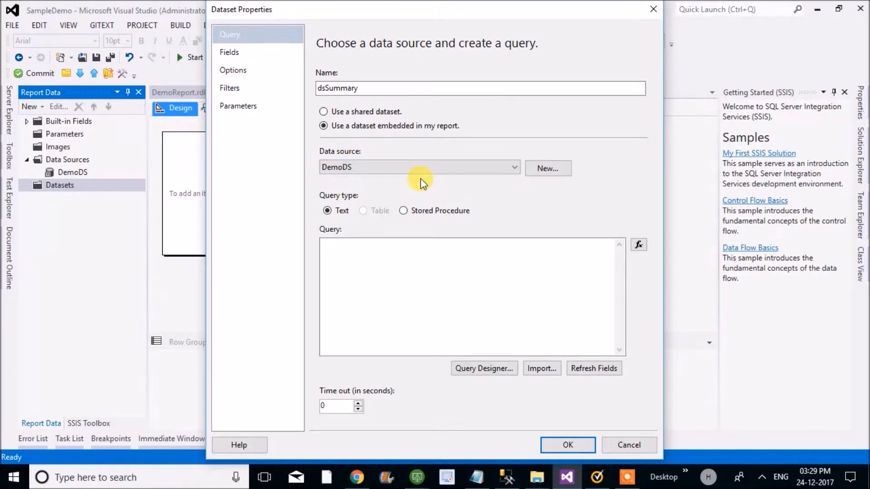
left_click(383, 291)
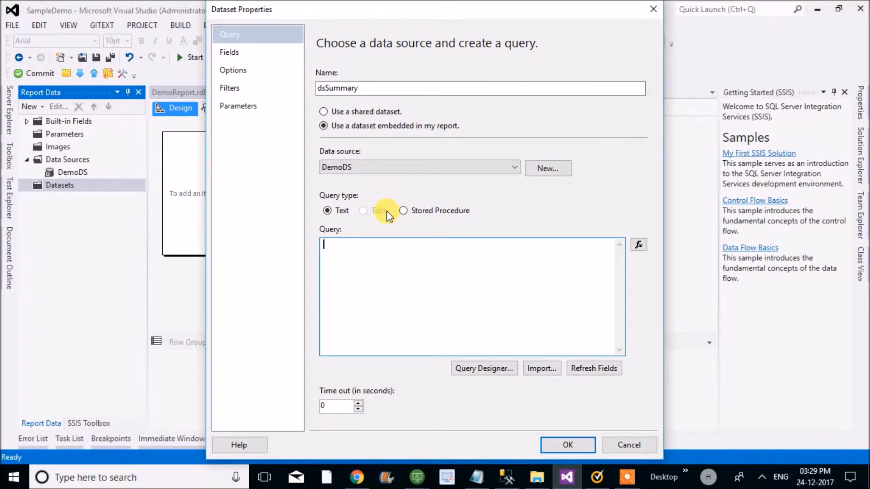
left_click(403, 211)
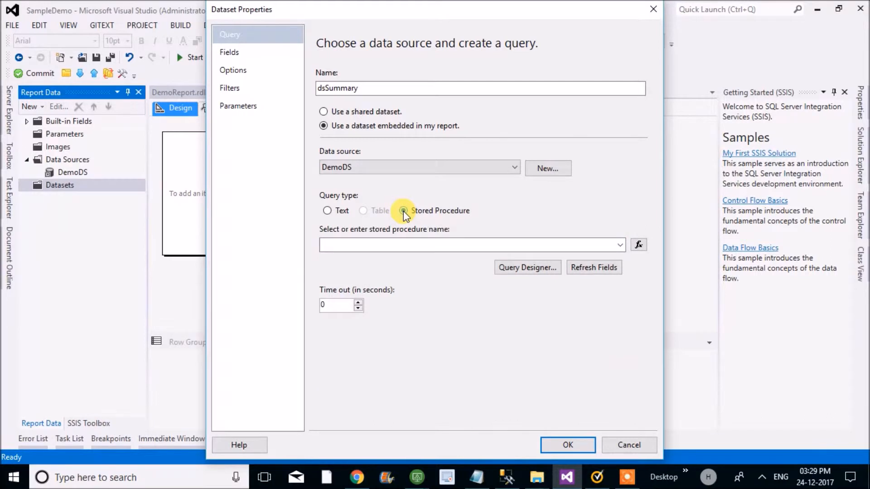
left_click(619, 246)
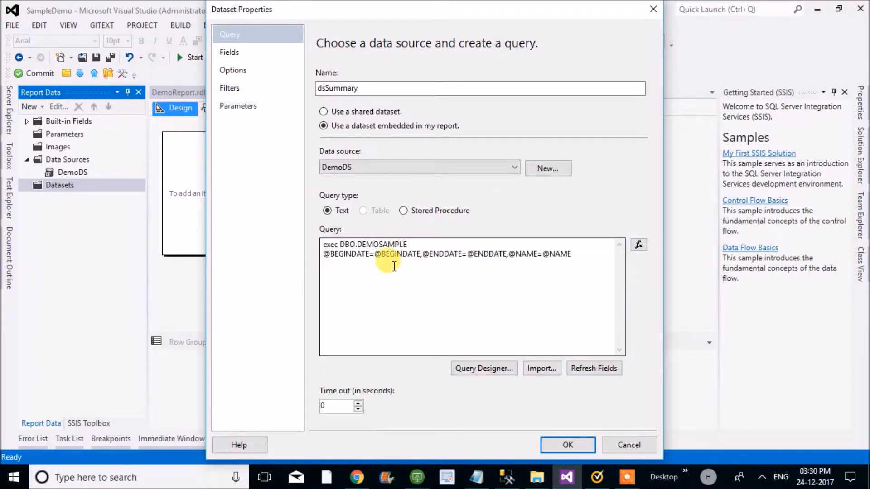
- Open dsSummary's field settings and rename the GadgetID field to GadgetNo
left_click(234, 51)
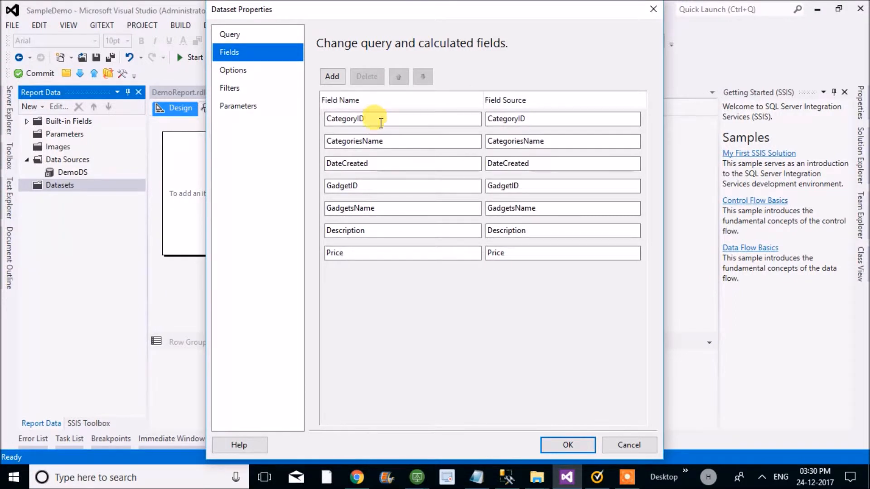
left_click(379, 141)
left_click(362, 163)
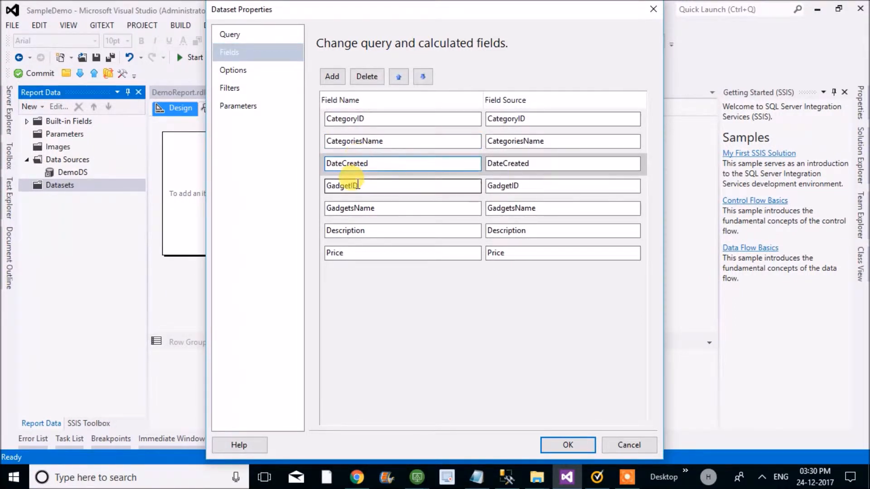
left_click(358, 185)
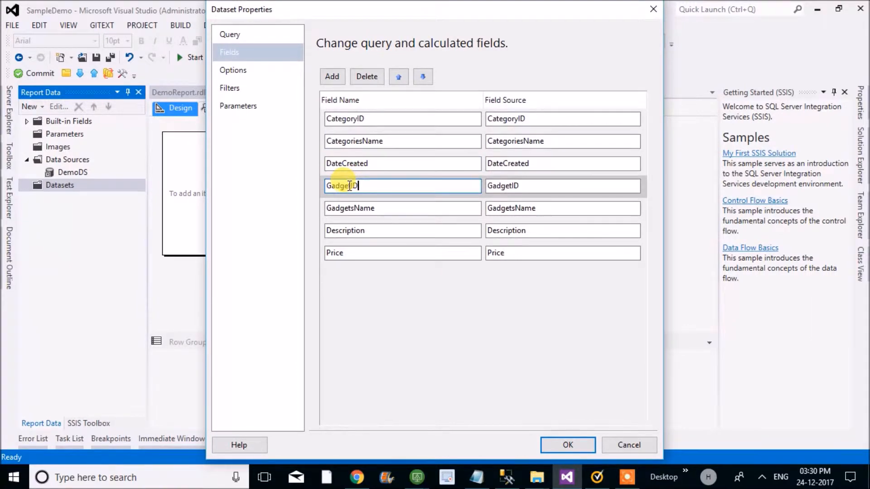
key("BackSpace")
type("No")
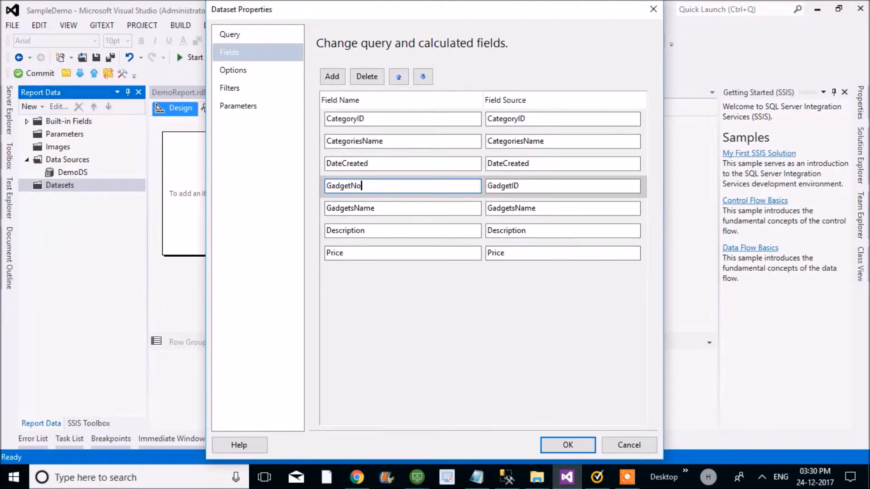
- Rename the dataset's CategoryID field to CategoryNo
left_click(380, 118)
key("BackSpace")
key("BackSpace")
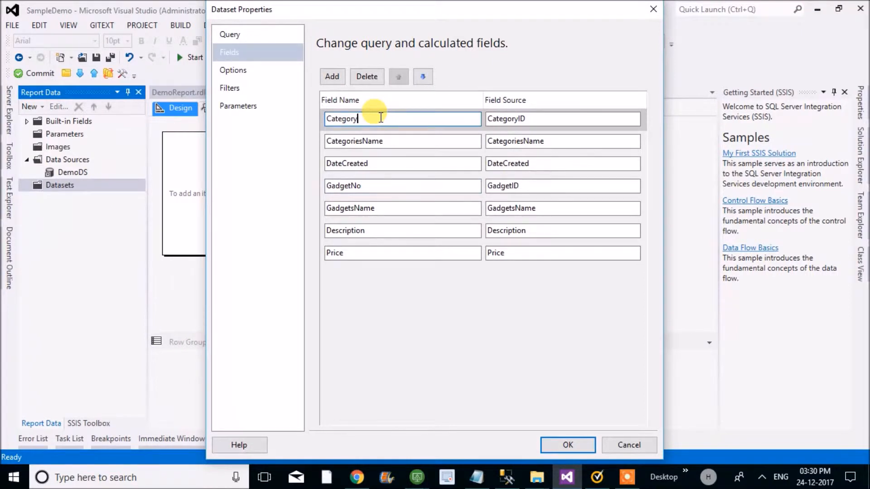
type("No")
- Rename the dataset's Price field to Amount
left_click(357, 252)
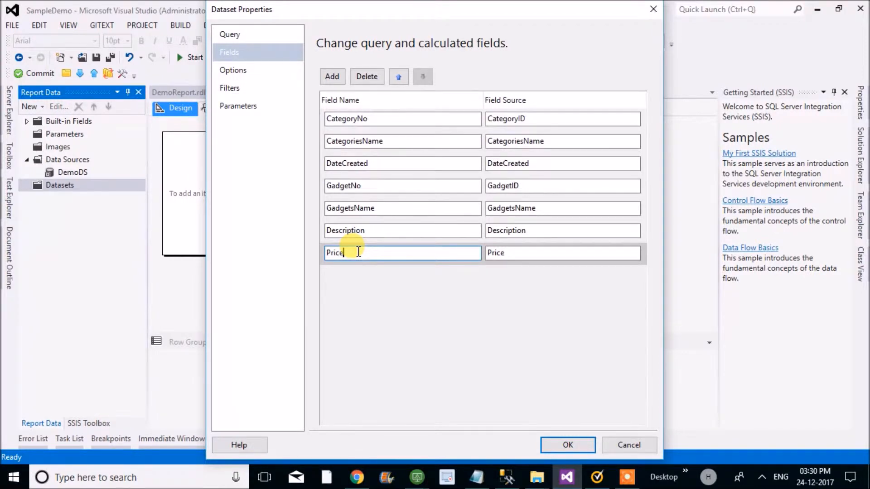
key("BackSpace")
key("BackSpace")
key("BackSpace")
key("BackSpace")
key("BackSpace")
type("Am")
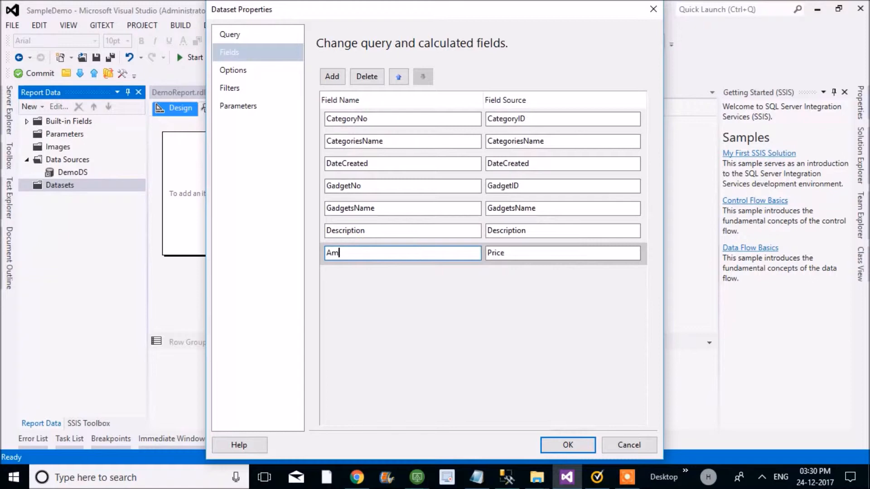
type("ount")
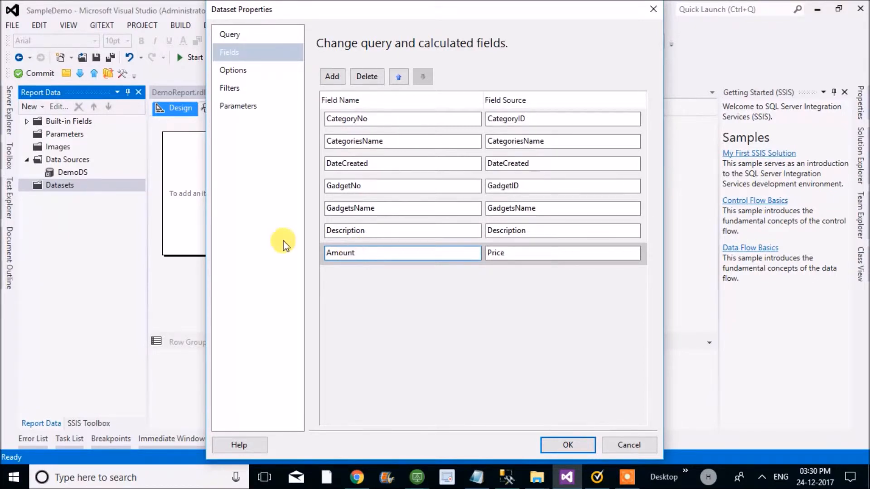
- Look over the renamed fields, confirm the dsSummary dataset and save the report
left_click(359, 226)
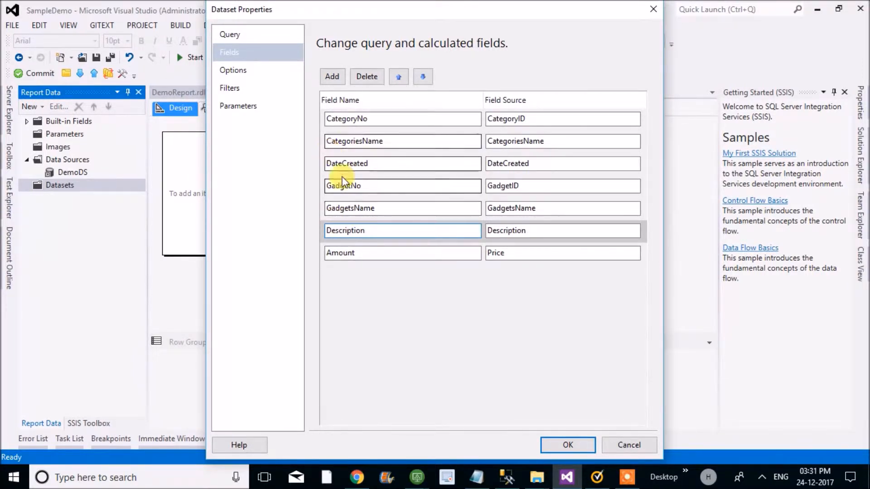
left_click(342, 118)
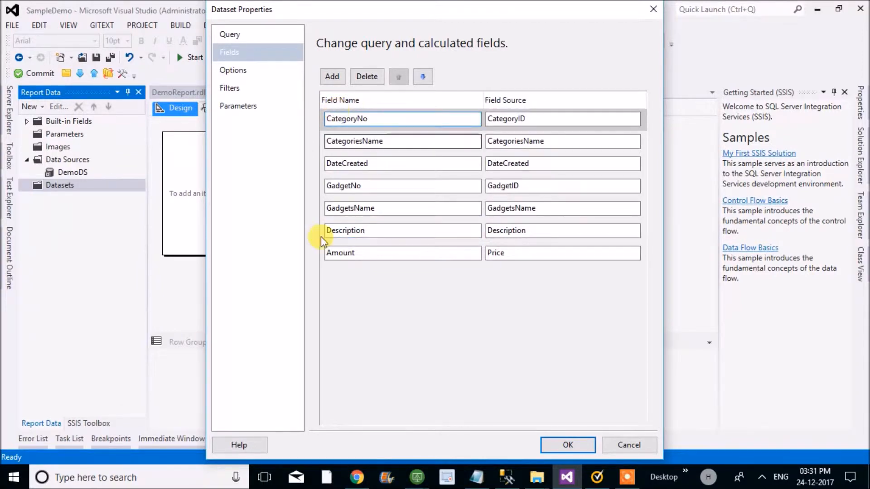
left_click(343, 186)
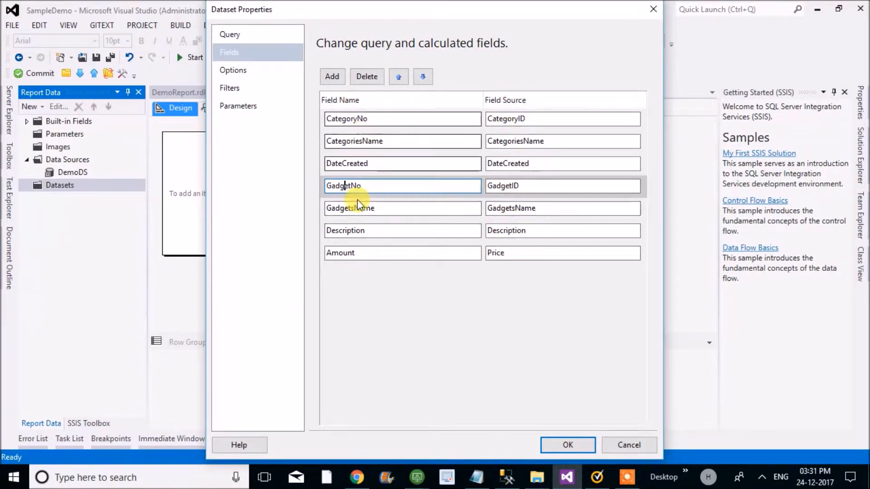
key("Return")
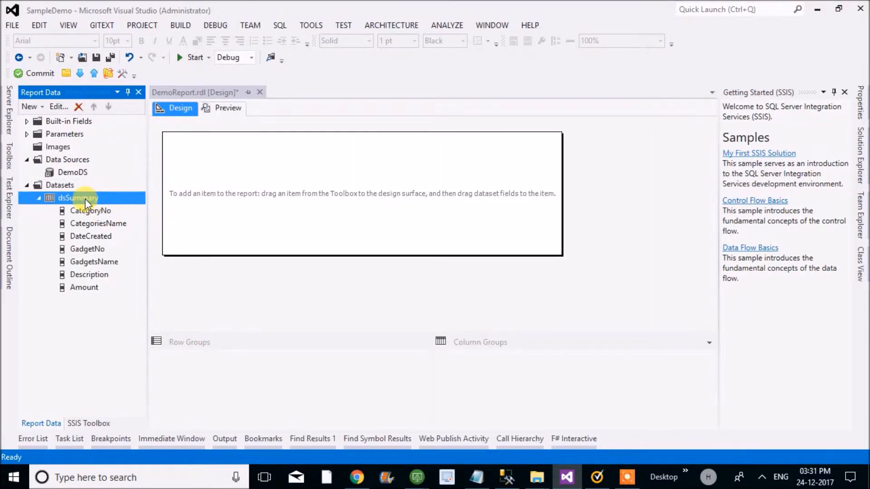
key("ctrl+s")
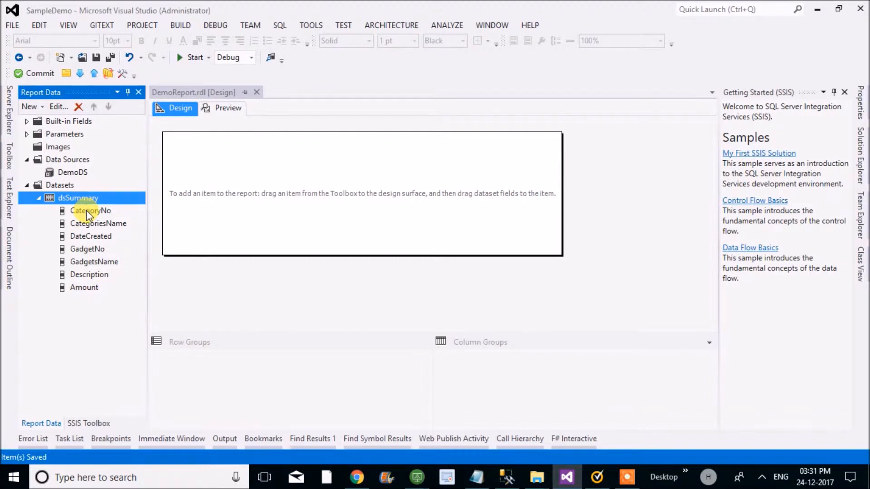
- Reopen dsSummary to check its field names and sources, confirm it, expand its fields in the report data and save the report
left_click(86, 210)
double_click(87, 199)
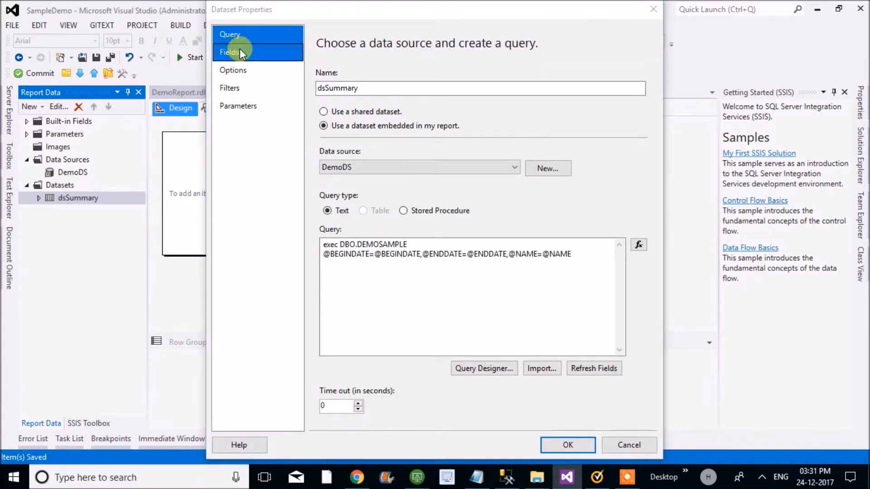
left_click(240, 52)
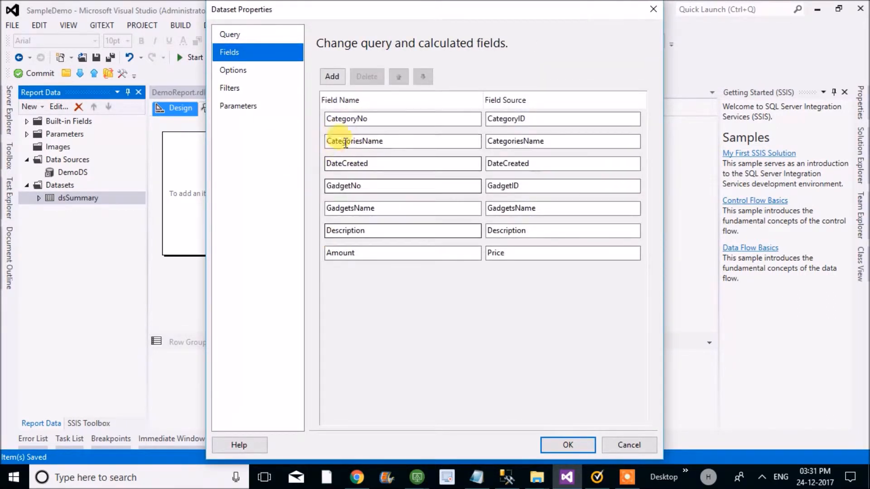
left_click(547, 444)
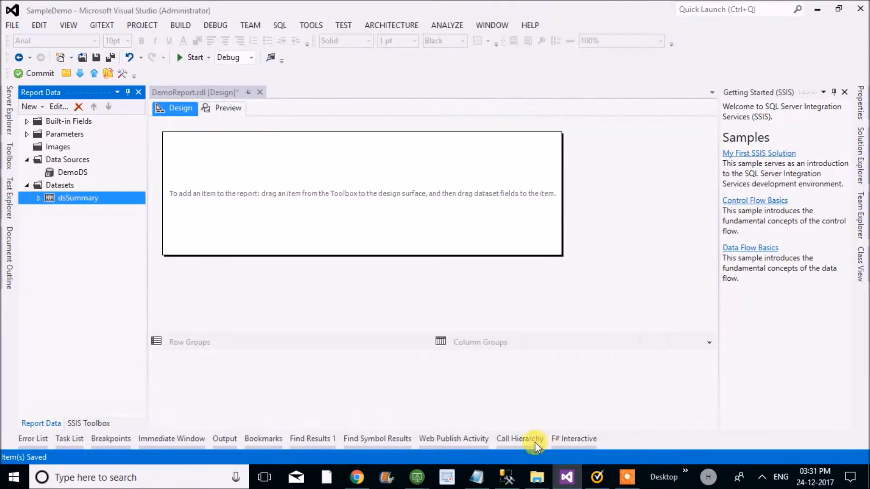
left_click(39, 198)
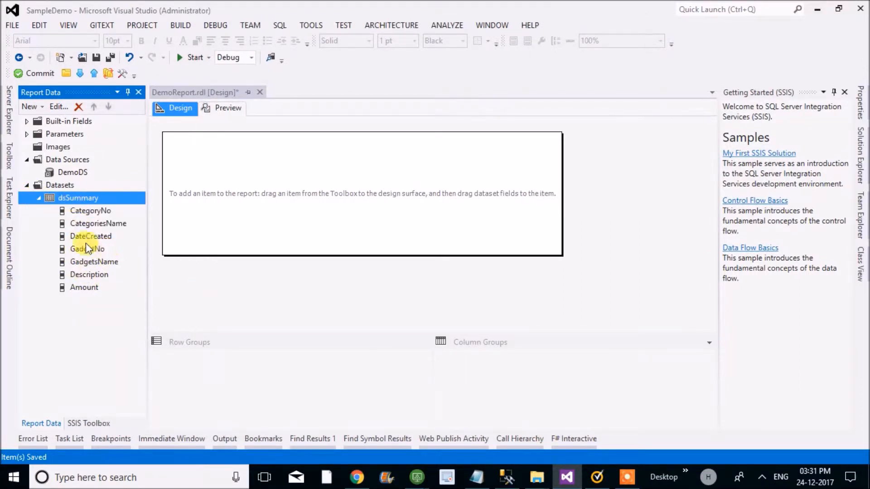
left_click(87, 212)
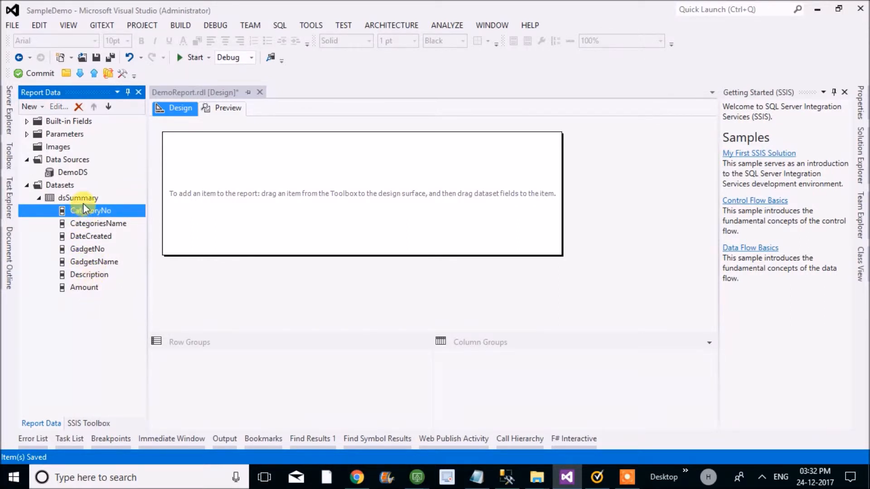
key("ctrl+s")
- Add a table to the report body from the report items
left_click(8, 159)
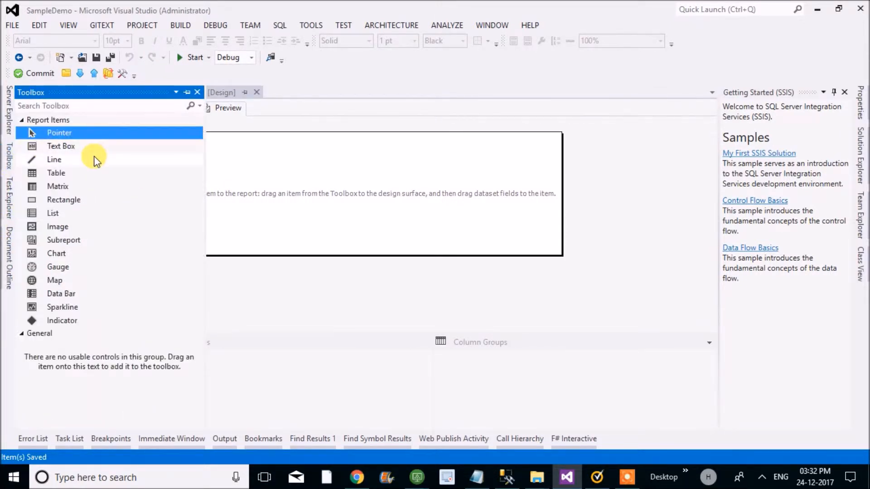
left_click(71, 174)
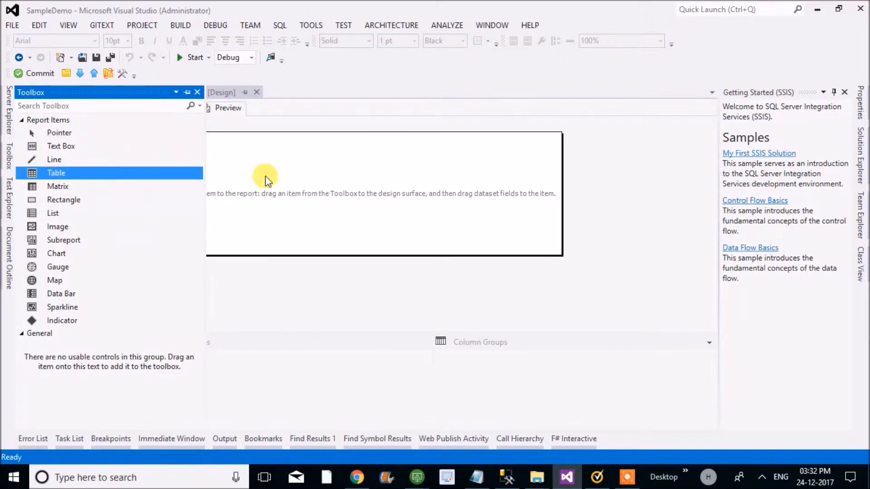
double_click(64, 169)
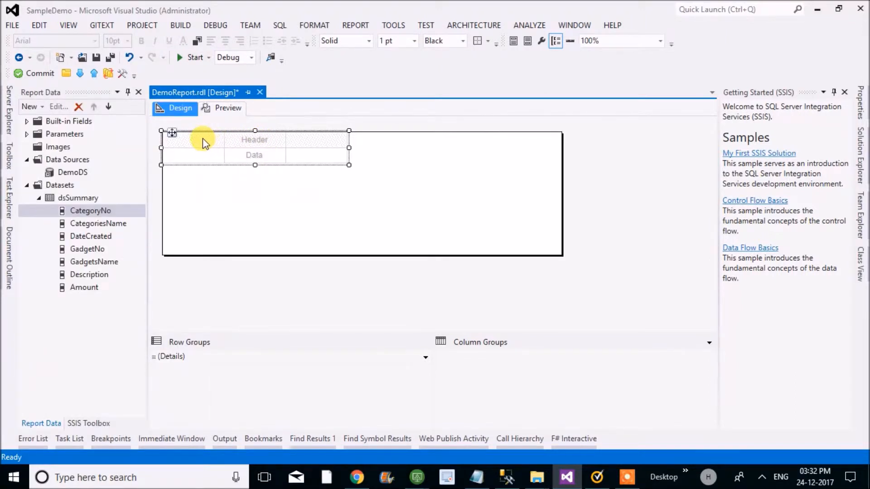
left_click(204, 144)
left_click(232, 199)
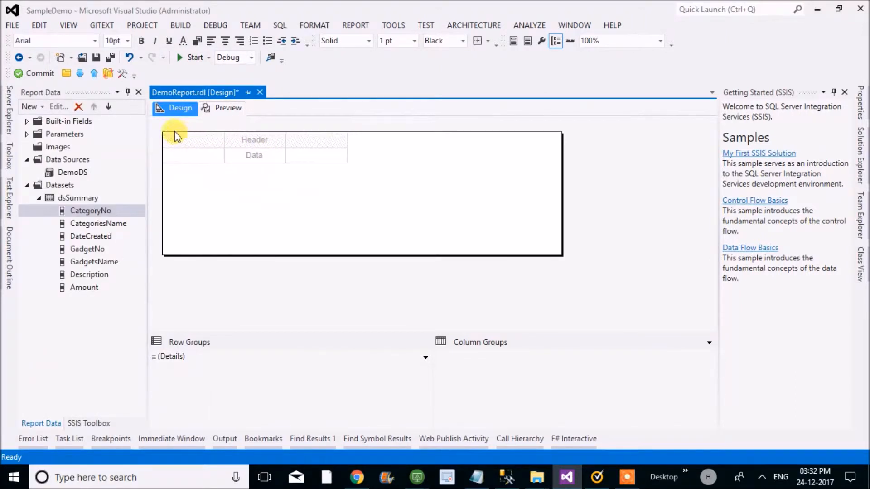
- Select the whole table and move it down and slightly to the right, leaving space above it in the report body
left_click(172, 136)
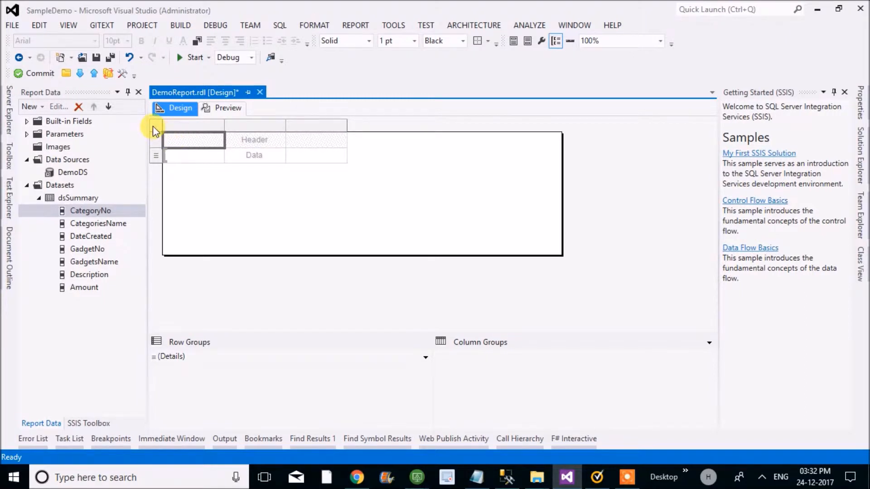
left_click(153, 126)
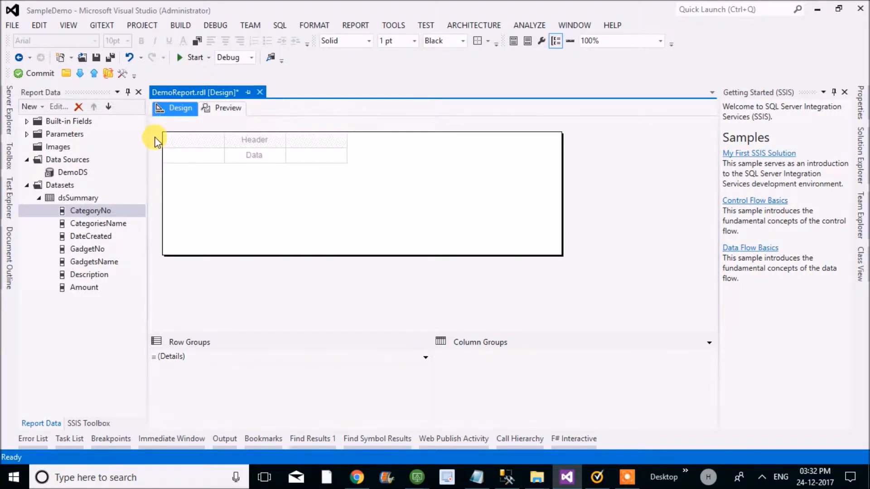
left_click(179, 137)
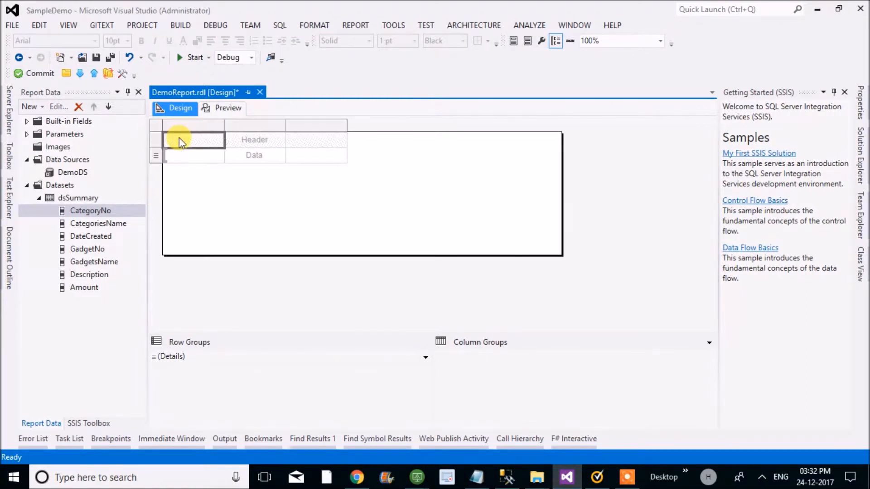
left_click(156, 126)
left_click_drag(174, 132, 186, 191)
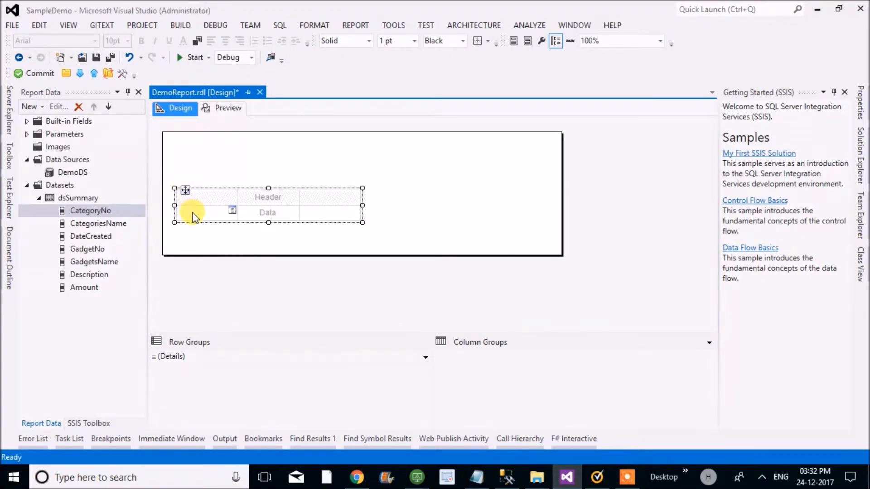
- Fill the table's three columns with the fields CategoryNo, CategoriesName and DateCreated, in that order
left_click(193, 212)
left_click_drag(86, 211, 200, 205)
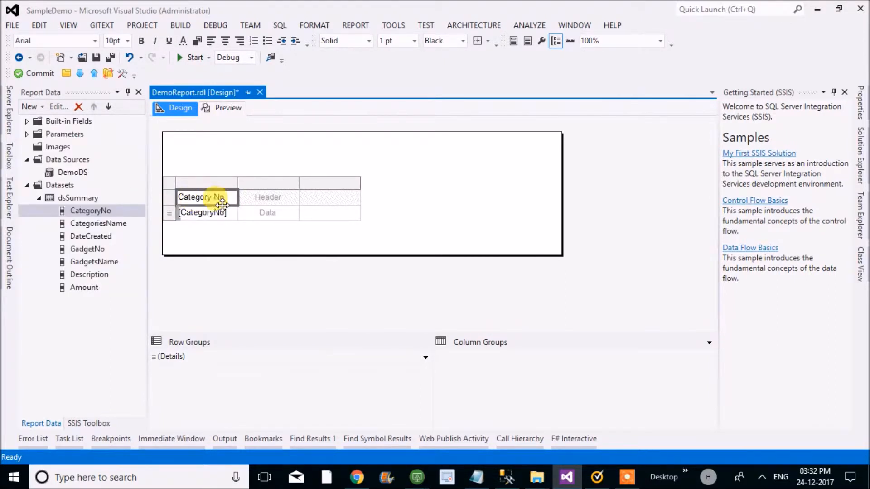
left_click(285, 210)
left_click(294, 212)
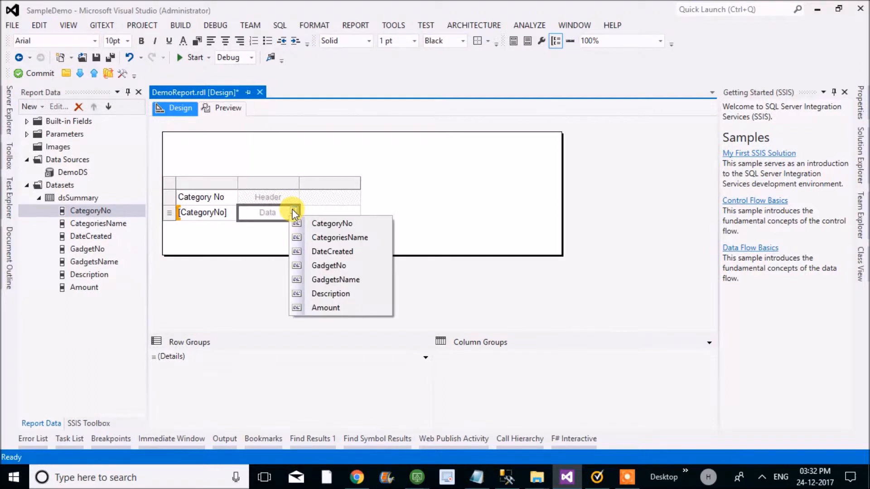
left_click(309, 236)
left_click(333, 213)
left_click(358, 209)
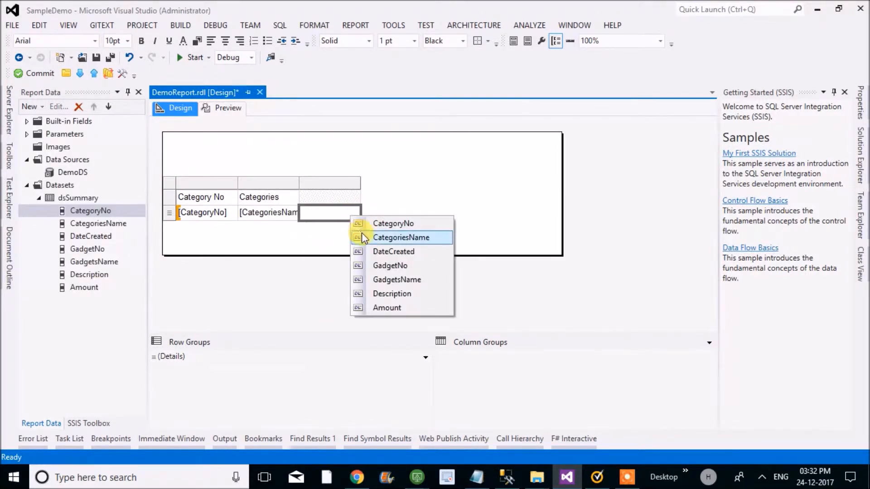
left_click(363, 250)
- Insert a column to the right of the Date Created column and fill it with the GadgetNo field
left_click(351, 185)
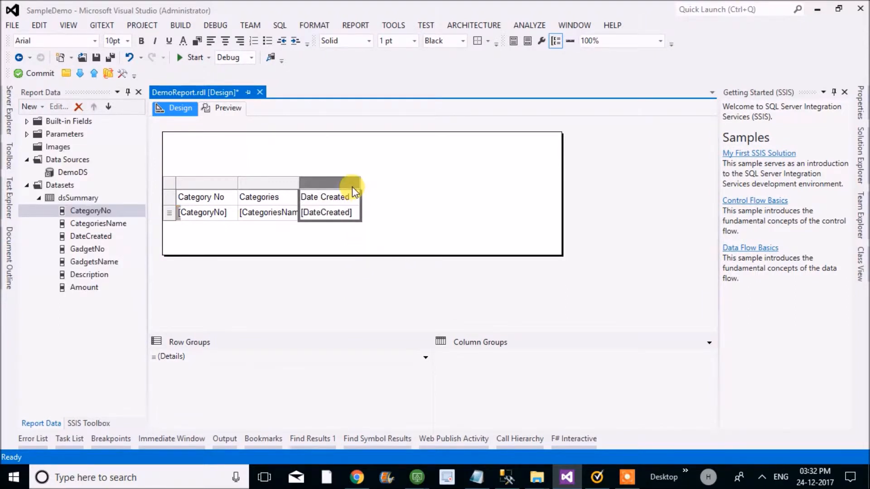
right_click(352, 186)
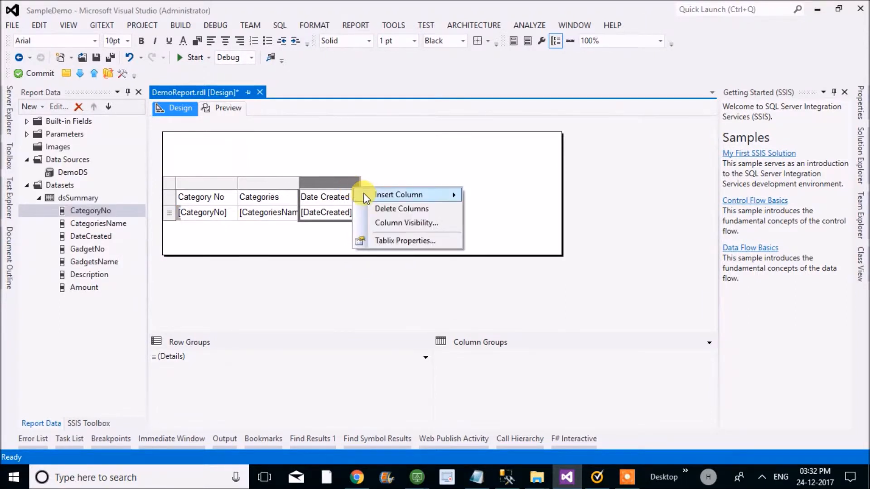
mouse_move(364, 195)
left_click(488, 209)
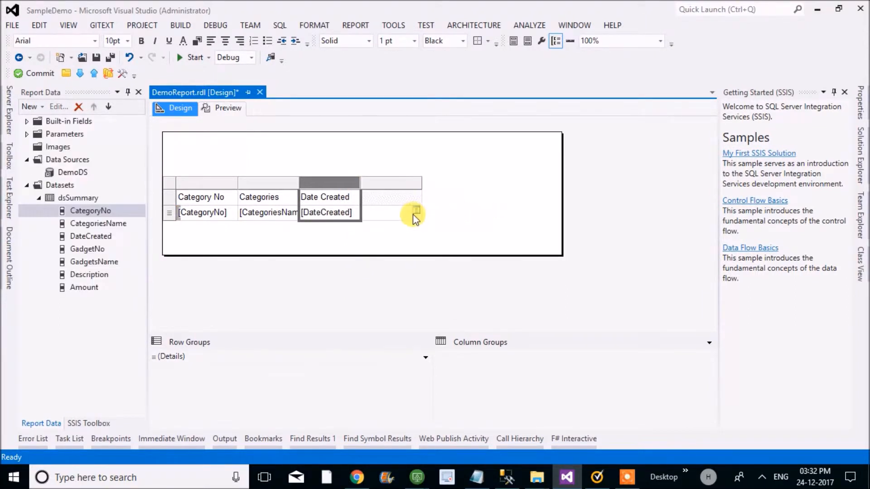
left_click(413, 212)
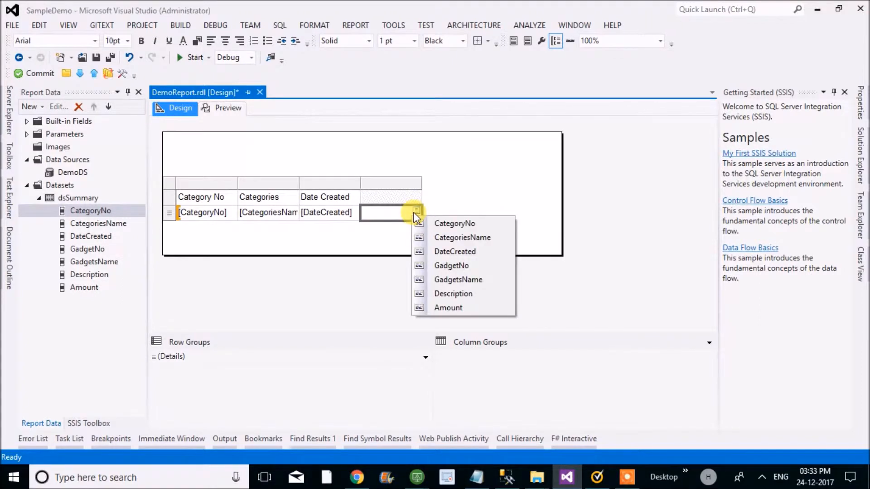
left_click(442, 267)
- Insert a column to the right of the Gadget No column and fill it with the GadgetsName field
left_click(413, 183)
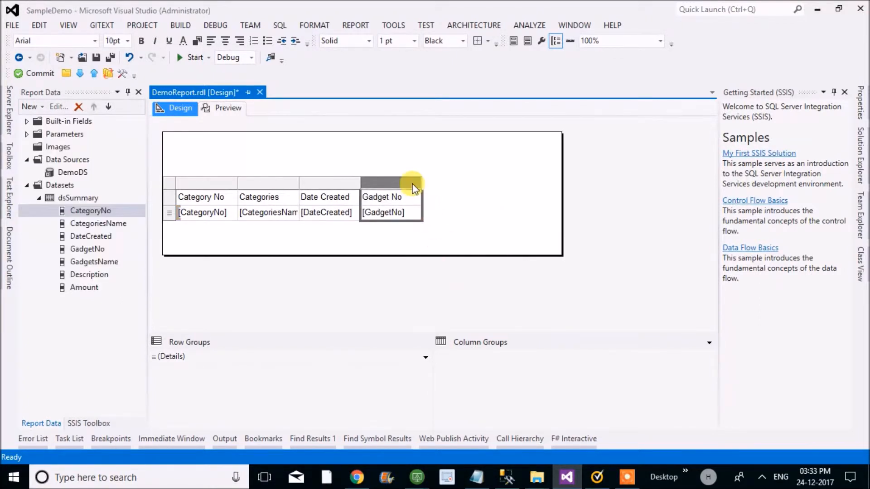
right_click(416, 183)
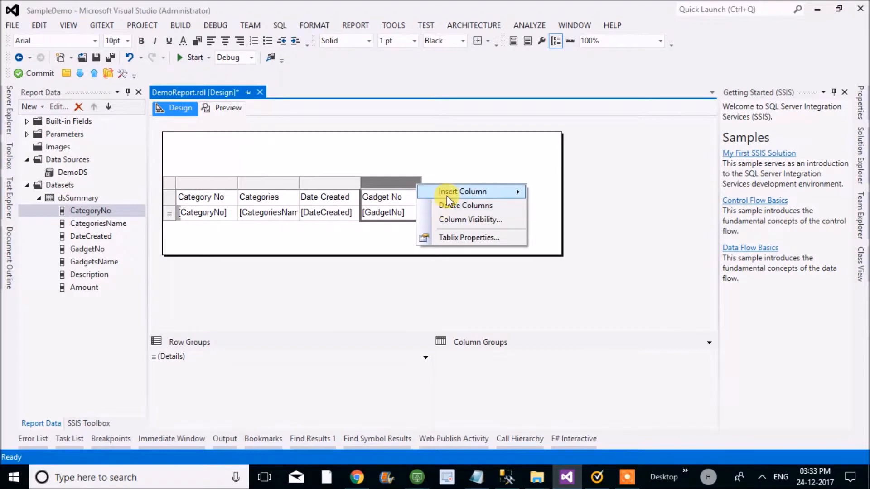
mouse_move(488, 195)
left_click(558, 207)
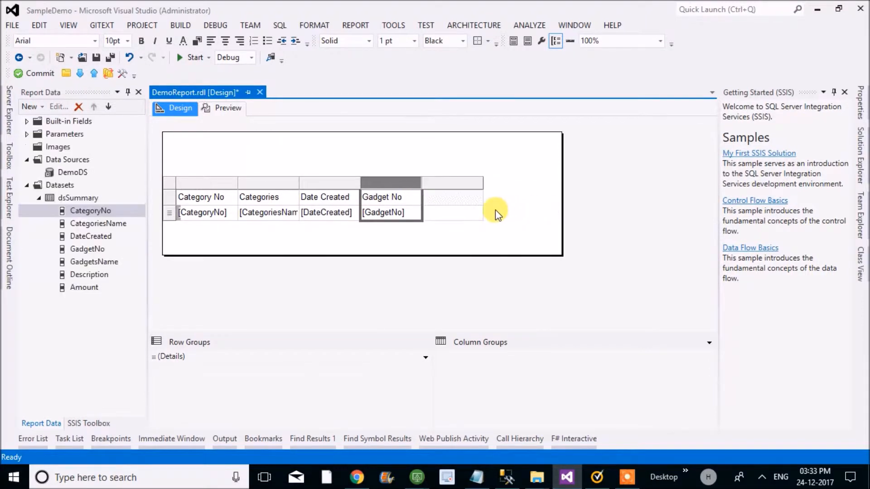
left_click(477, 217)
left_click(477, 211)
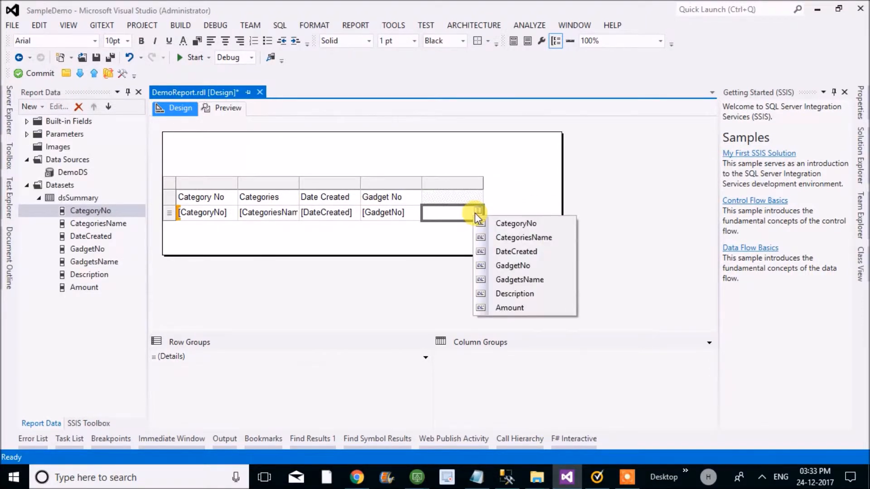
left_click(498, 283)
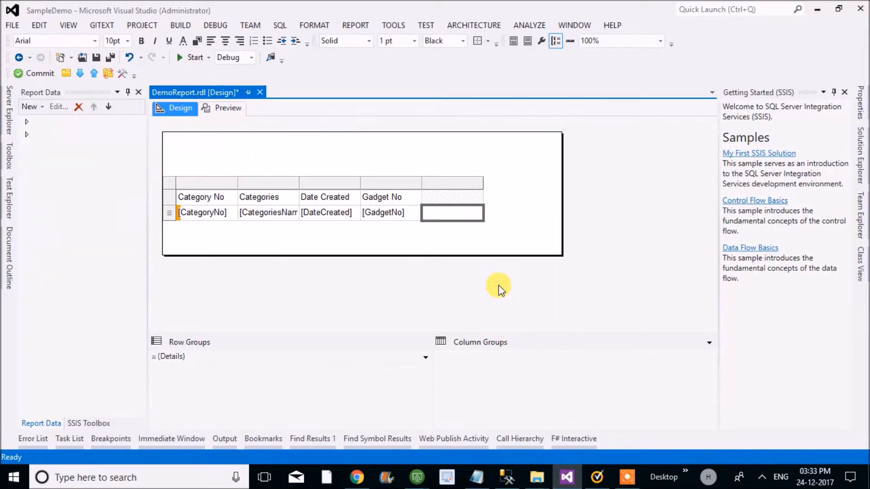
- Insert a column to the right of the Gadgets Name column and fill it with the Description field
left_click(466, 181)
right_click(466, 182)
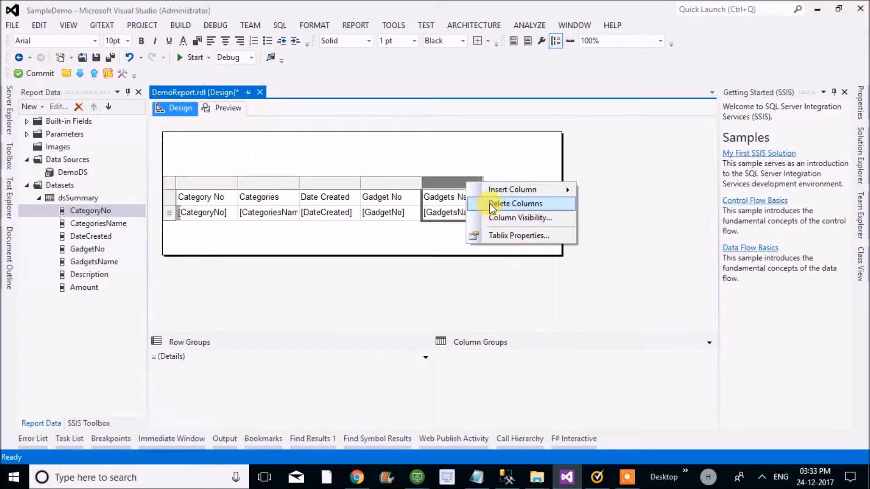
mouse_move(499, 193)
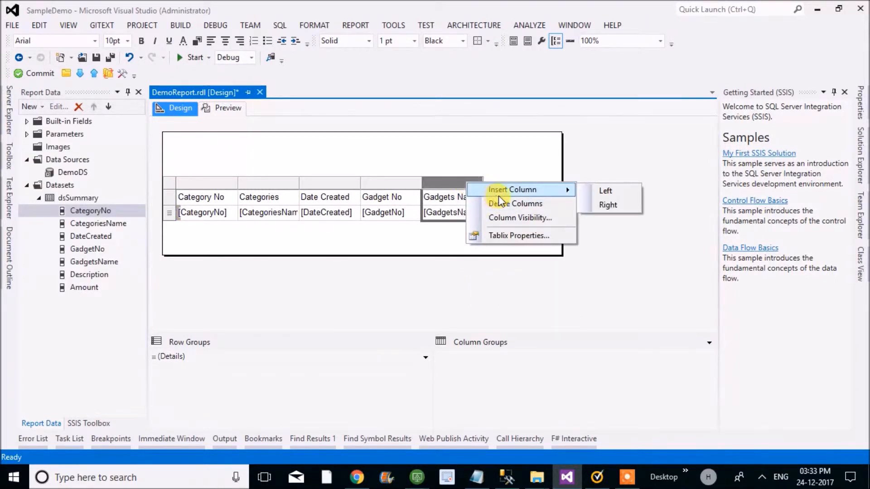
left_click(589, 205)
left_click(540, 210)
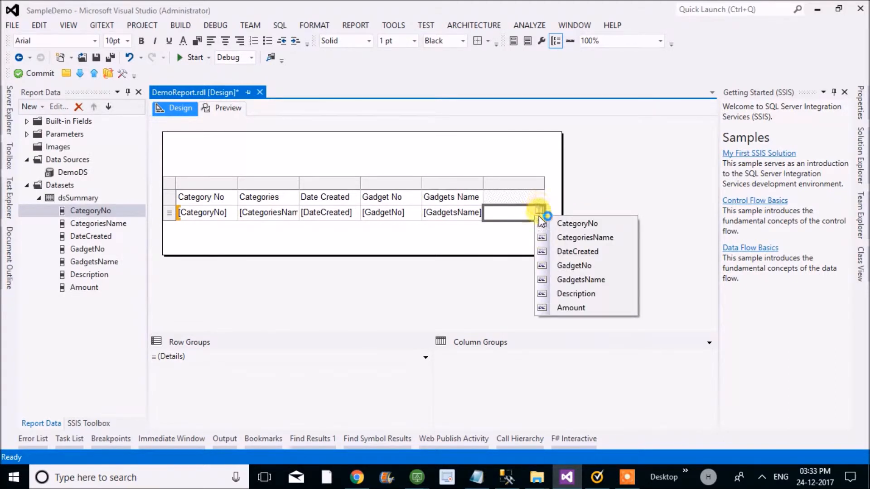
left_click(563, 293)
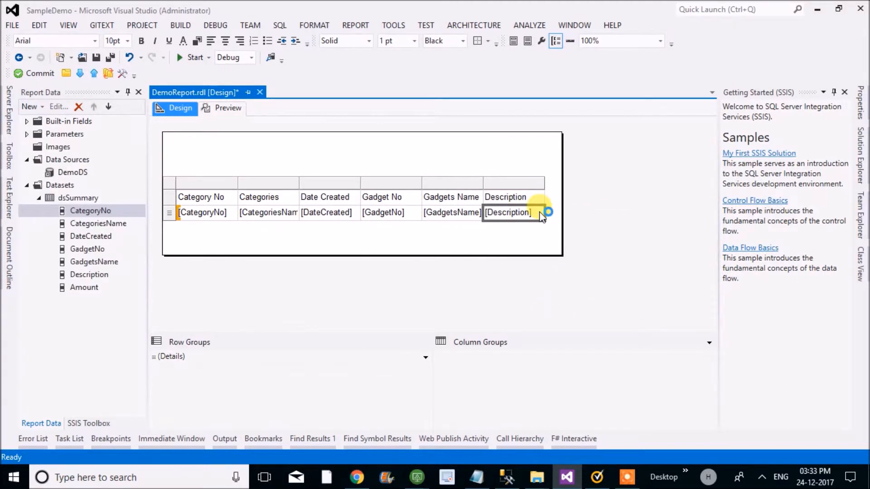
- Insert a column to the right of the Description column and fill it with the Amount field
right_click(527, 183)
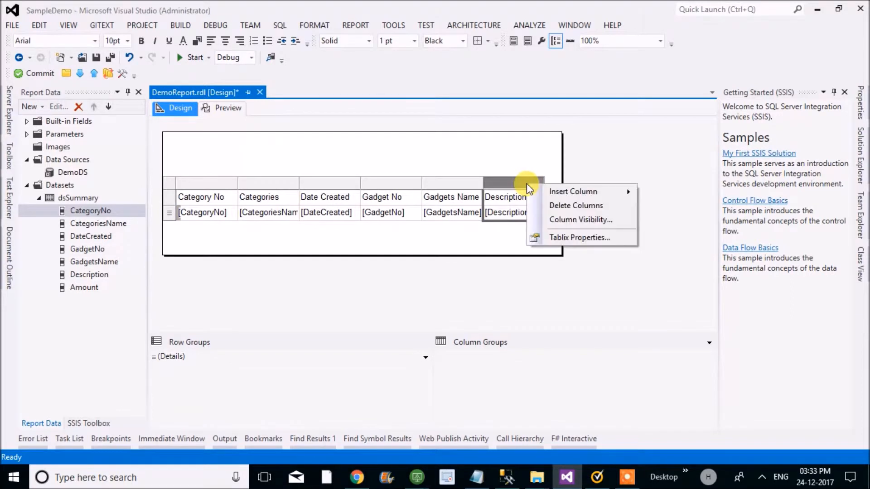
mouse_move(562, 191)
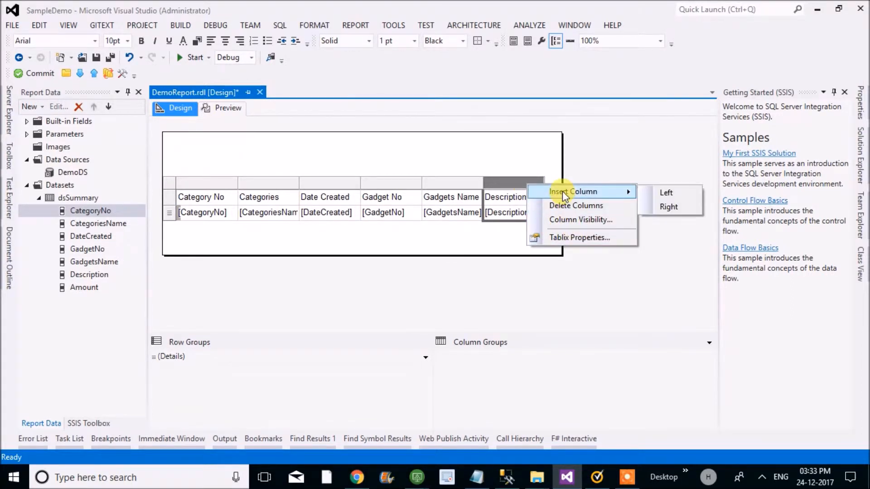
left_click(658, 206)
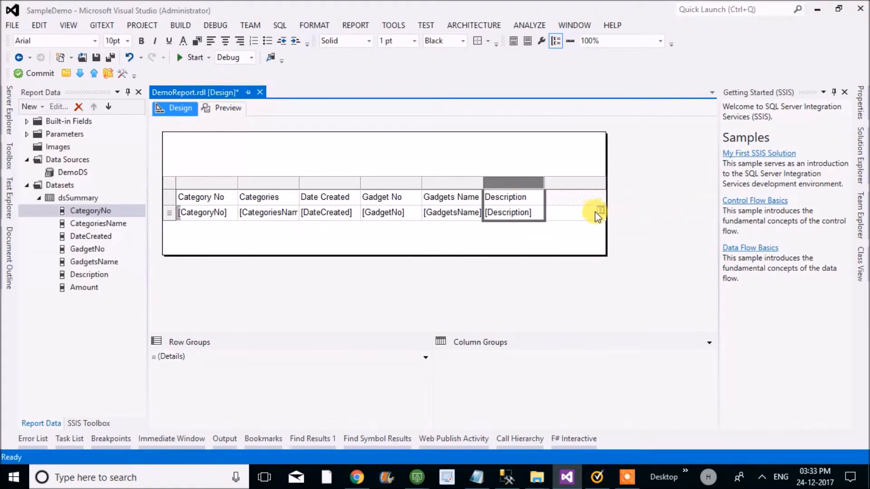
left_click(600, 211)
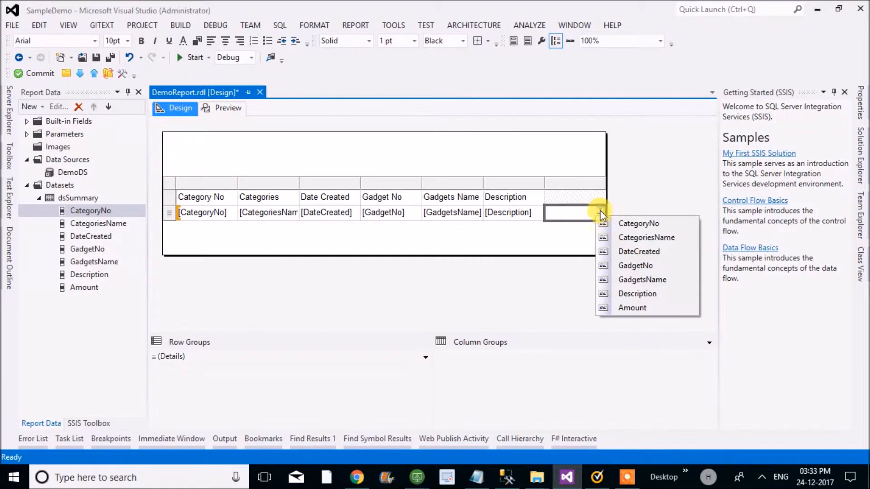
left_click(615, 306)
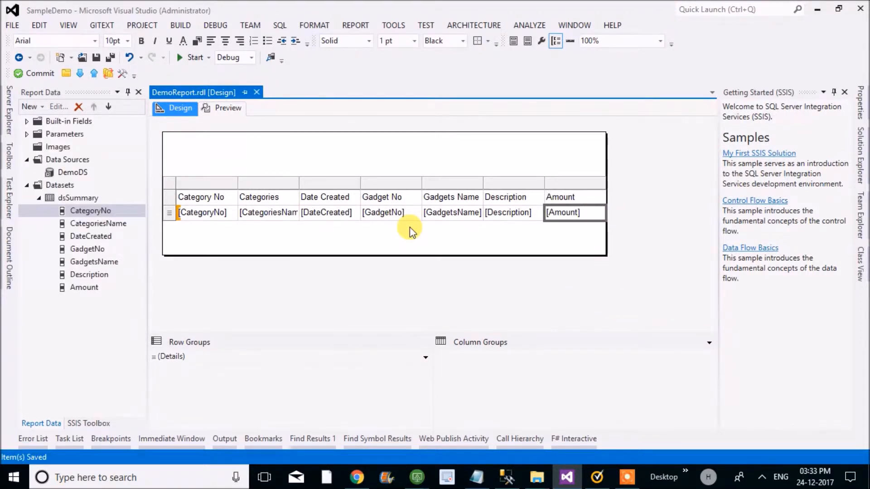
- Select the table's header row and show its properties in alphabetical order
left_click(172, 186)
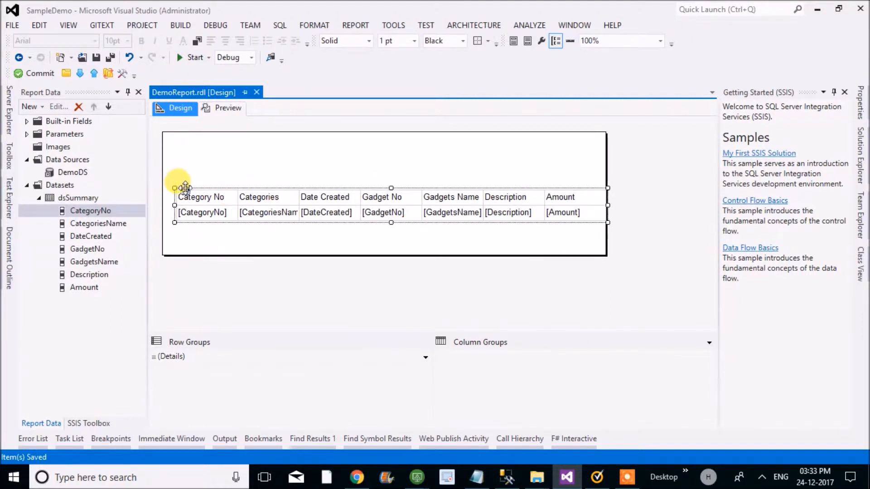
left_click(183, 199)
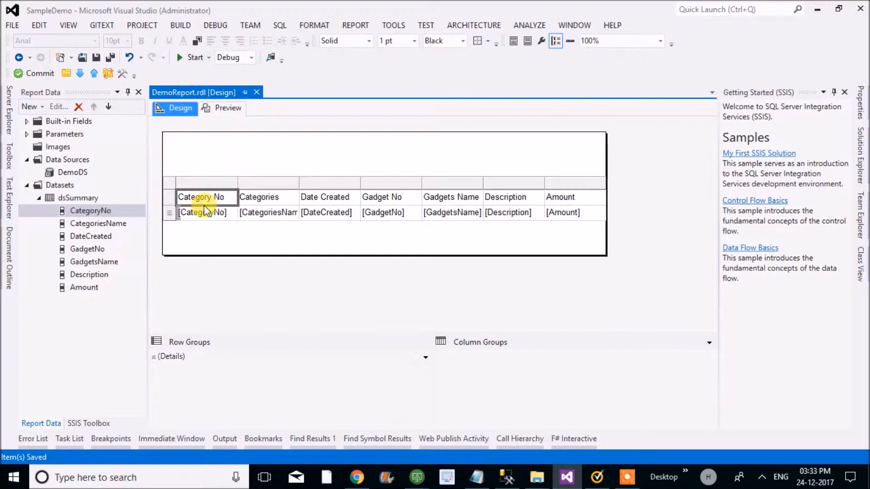
left_click(168, 194)
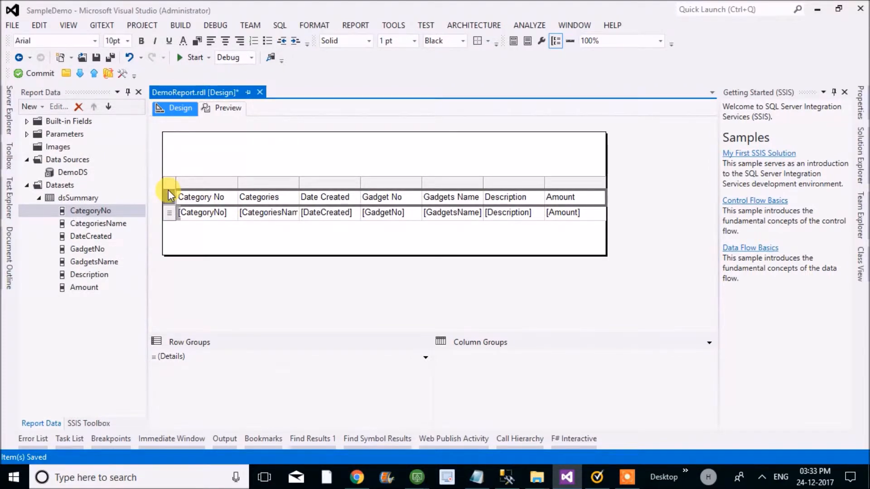
key("F4")
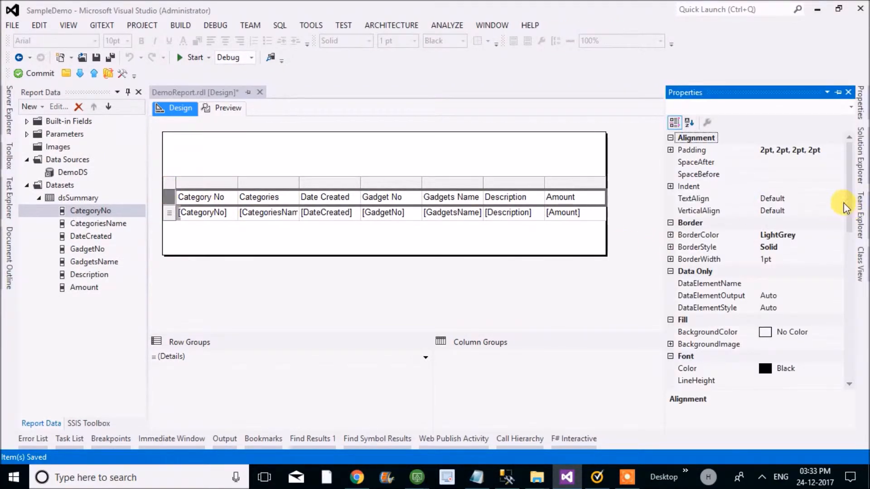
left_click_drag(848, 173, 849, 149)
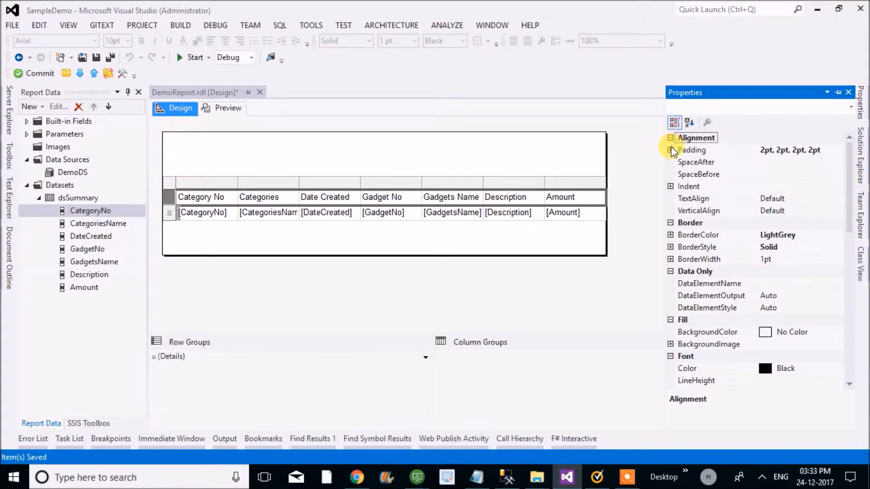
left_click(687, 123)
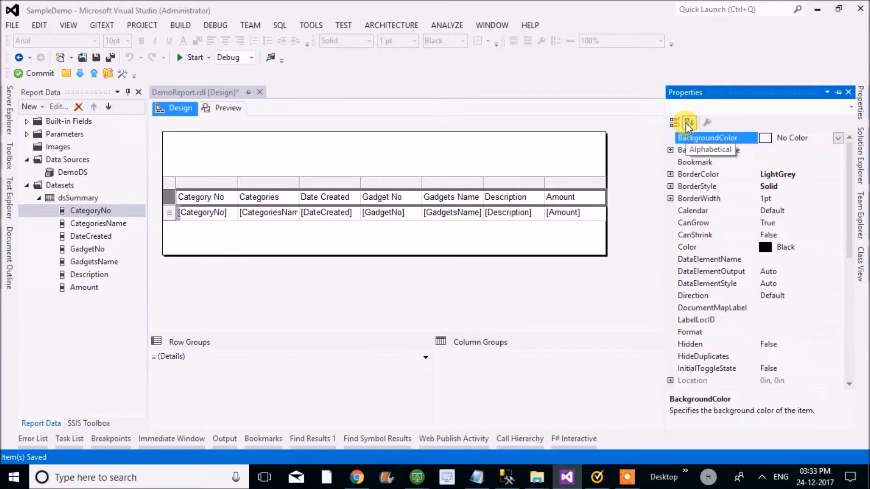
- Try Yellow and Blue as the background color of the table's header row
left_click(838, 139)
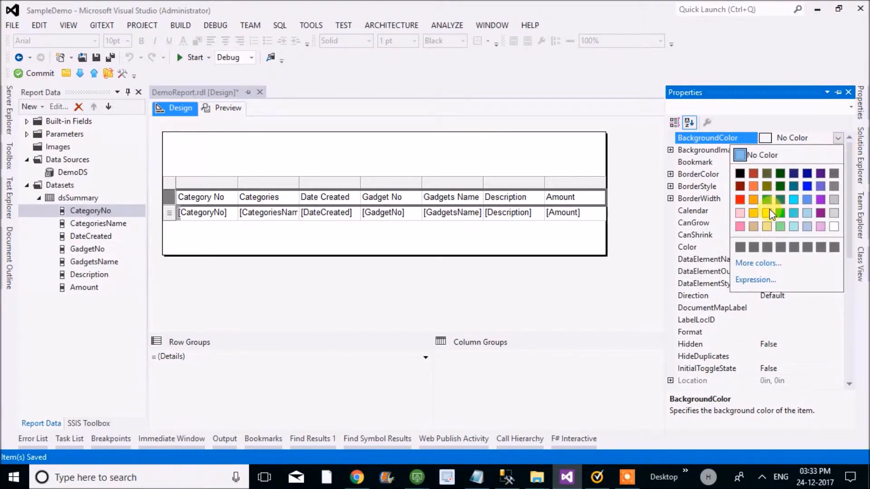
left_click(769, 212)
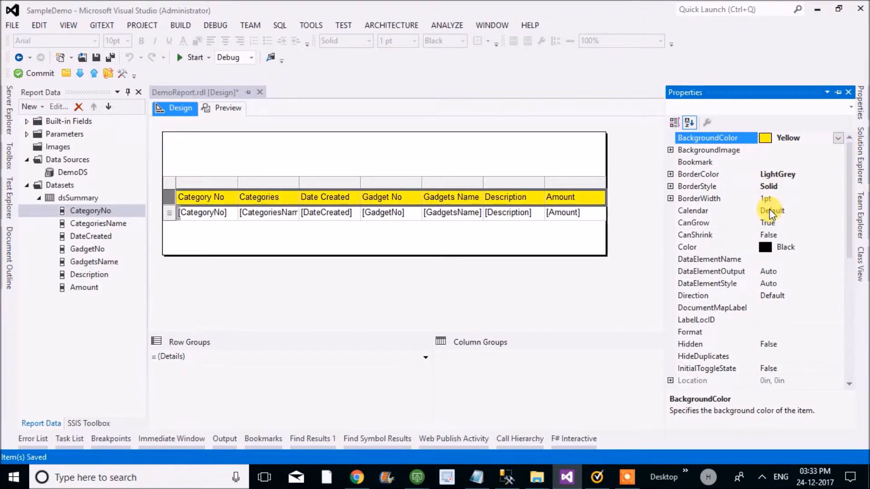
left_click(838, 139)
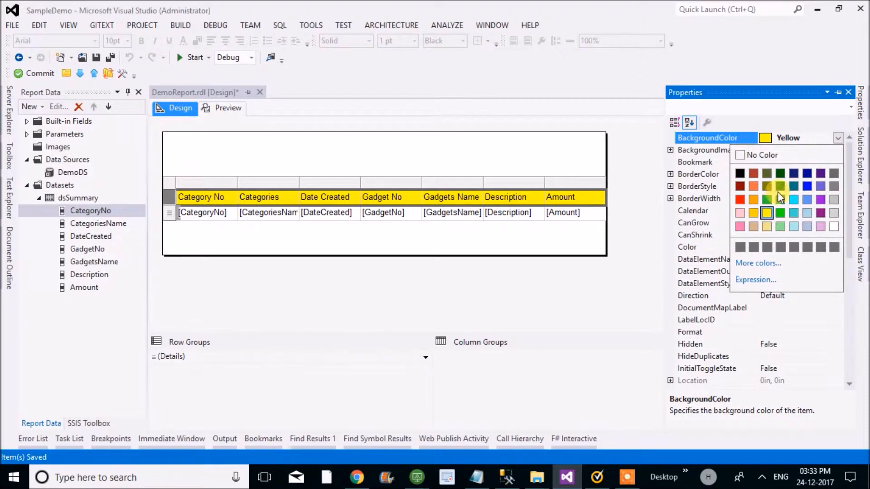
left_click(806, 187)
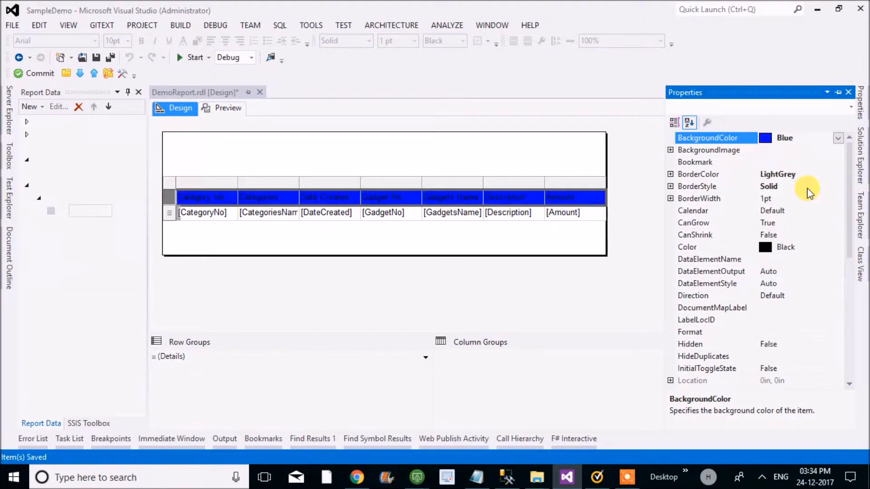
- Set the background color of the table's header row to CornflowerBlue
left_click(838, 138)
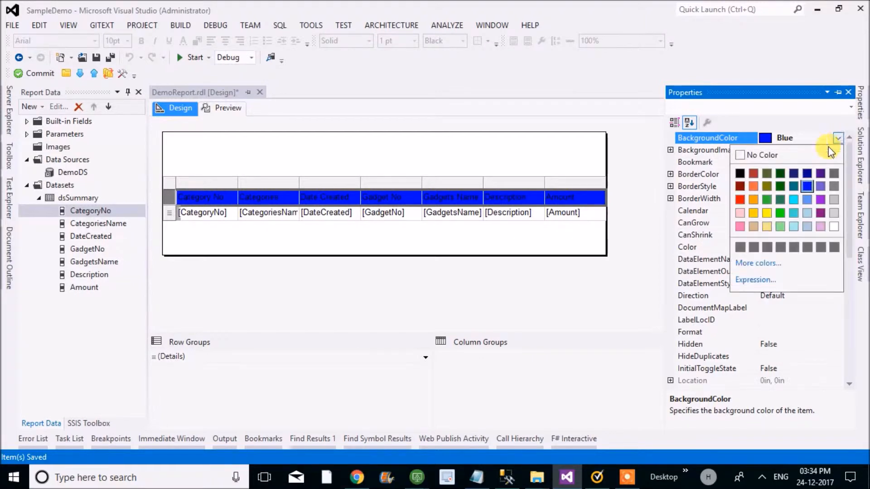
left_click(806, 199)
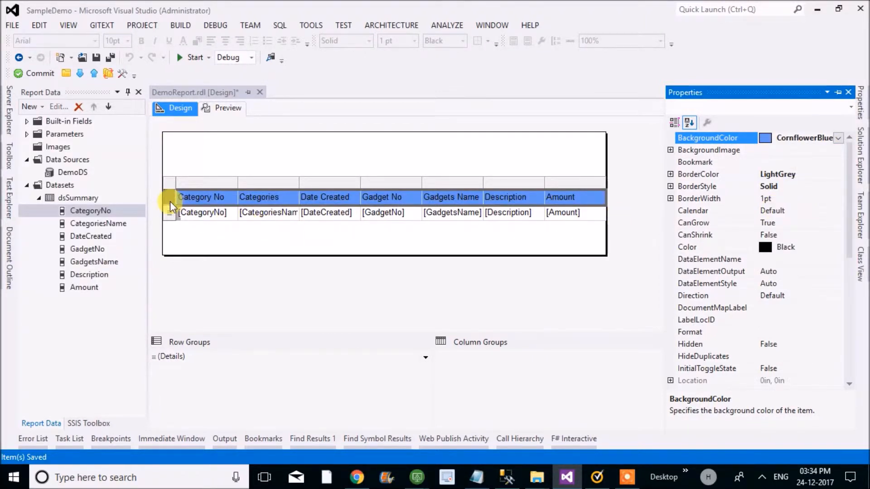
- Set the background color of the table's details row to Tan and save the report
left_click(167, 217)
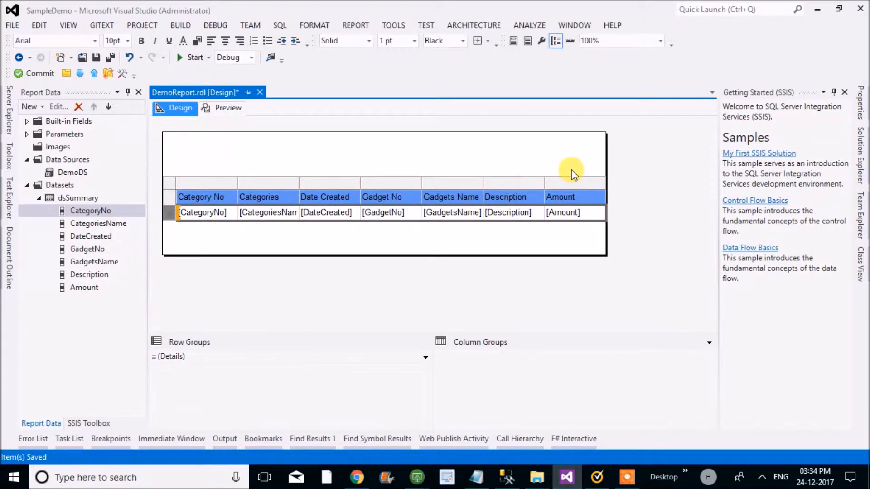
key("F4")
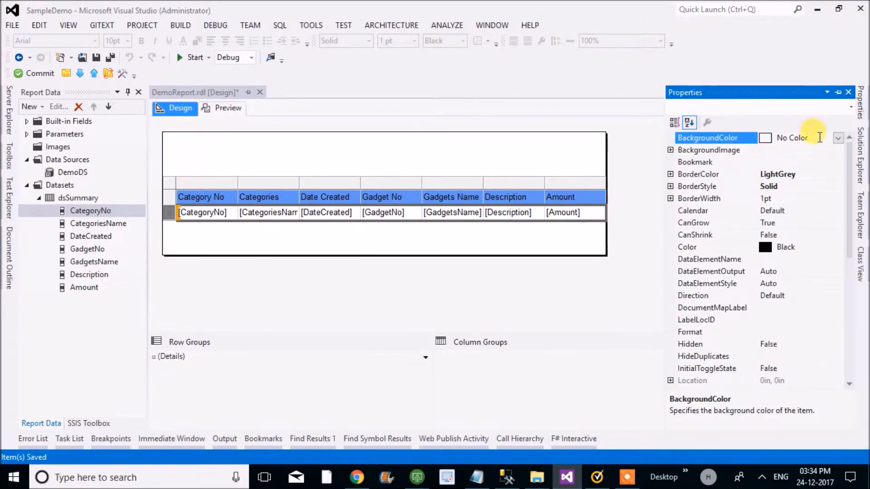
left_click(838, 139)
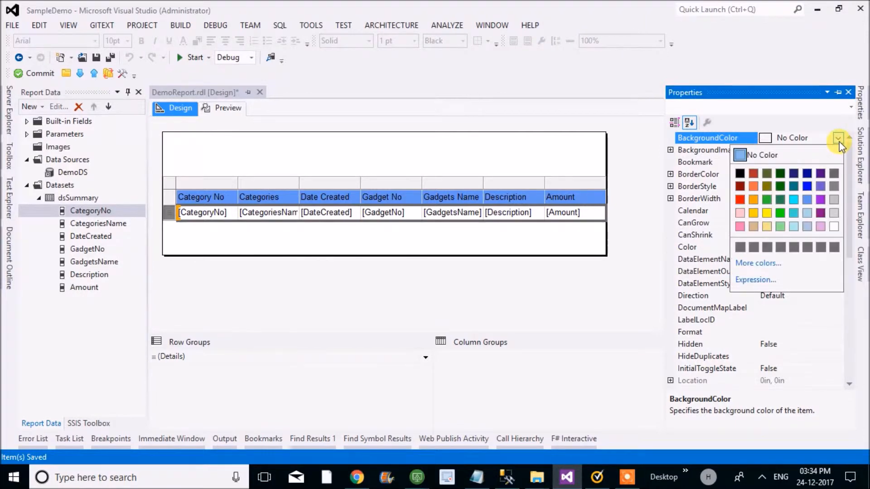
left_click(753, 226)
key("ctrl+s")
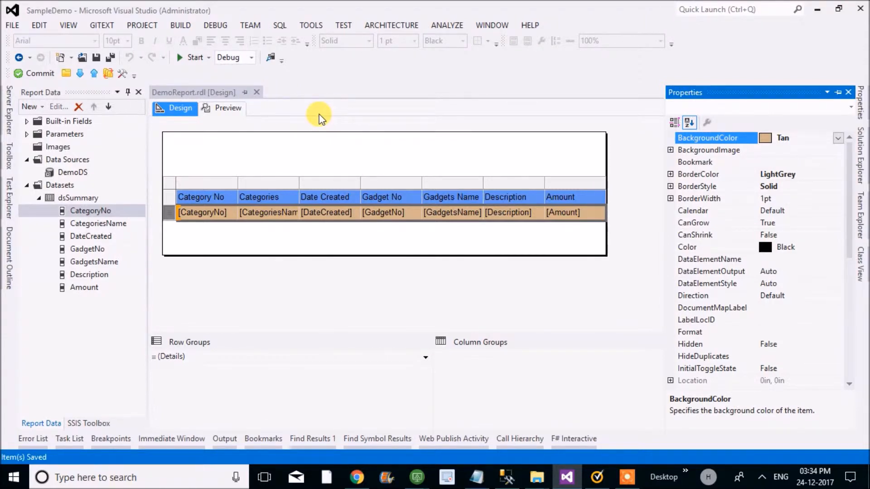
- Look at the dataset fields offered for the CategoryNo cell in the details row and its text box options
left_click(232, 212)
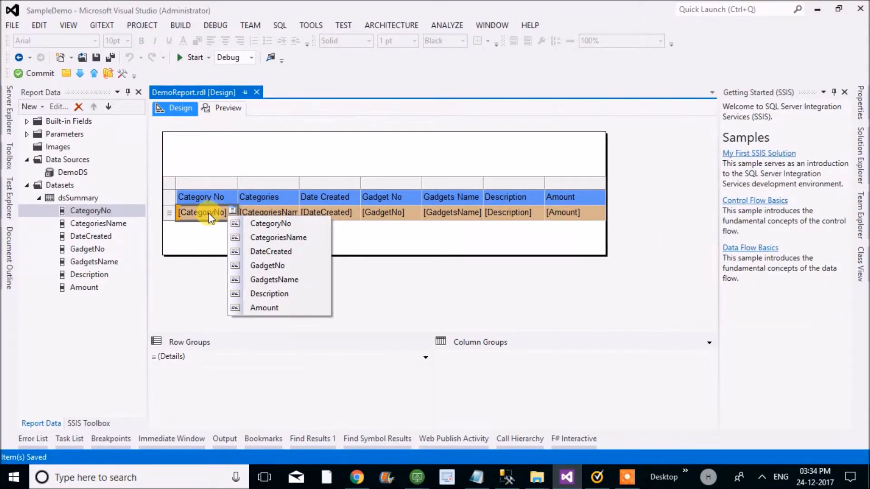
left_click(200, 230)
left_click(215, 214)
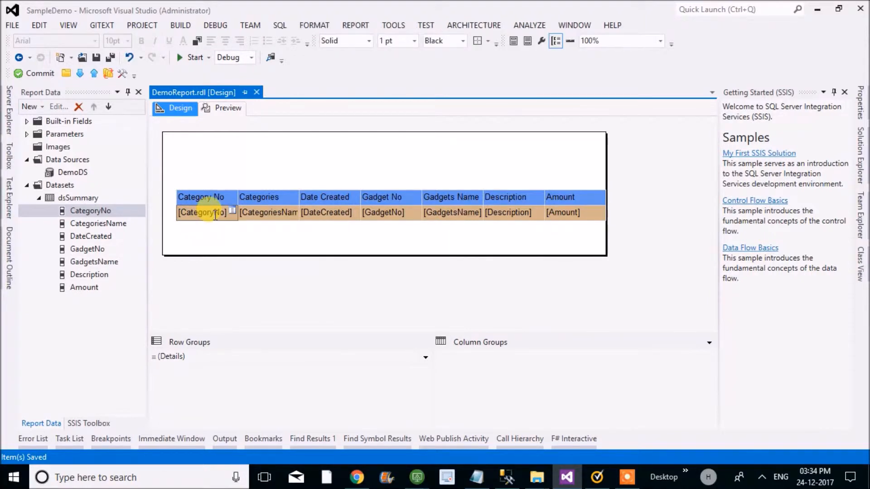
double_click(215, 214)
left_click(204, 228)
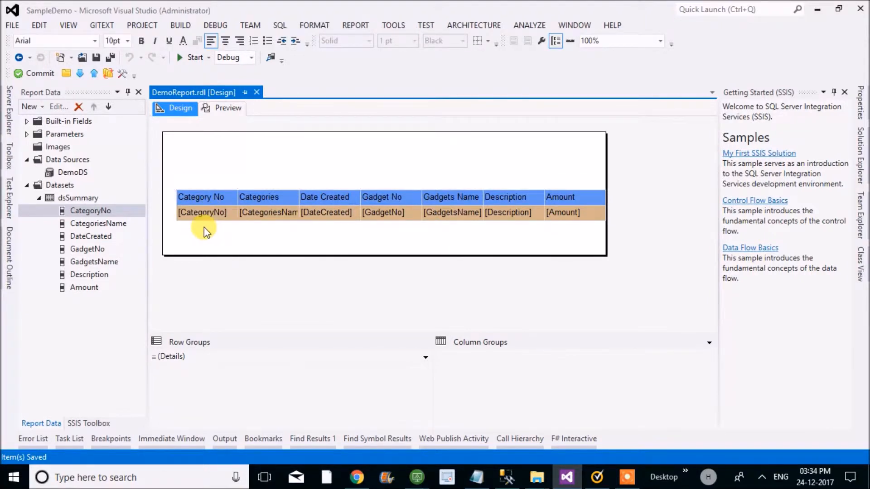
left_click(202, 211)
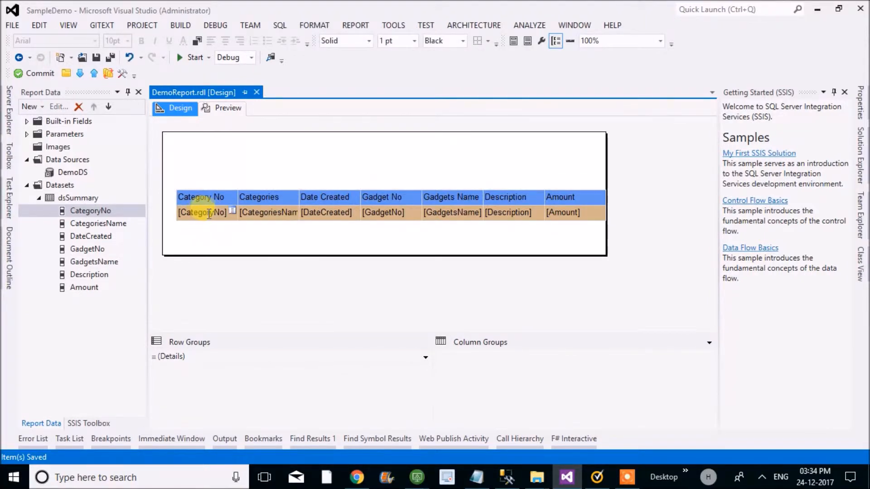
left_click(233, 213)
left_click(198, 234)
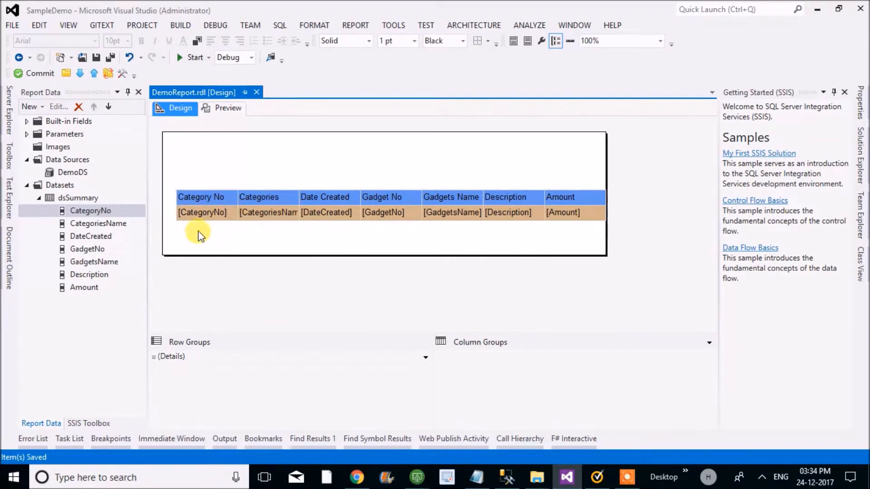
right_click(201, 211)
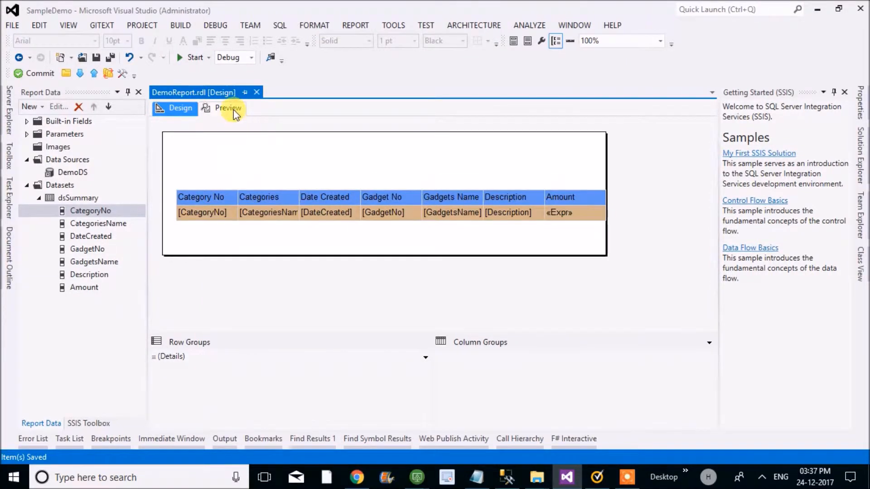
- Preview the report, try to run it without any parameter values, and return to the report design
left_click(233, 110)
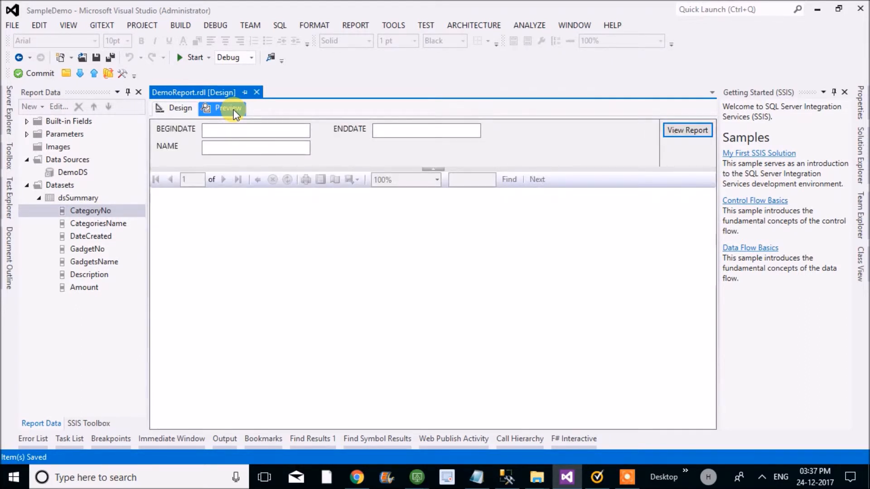
left_click(691, 130)
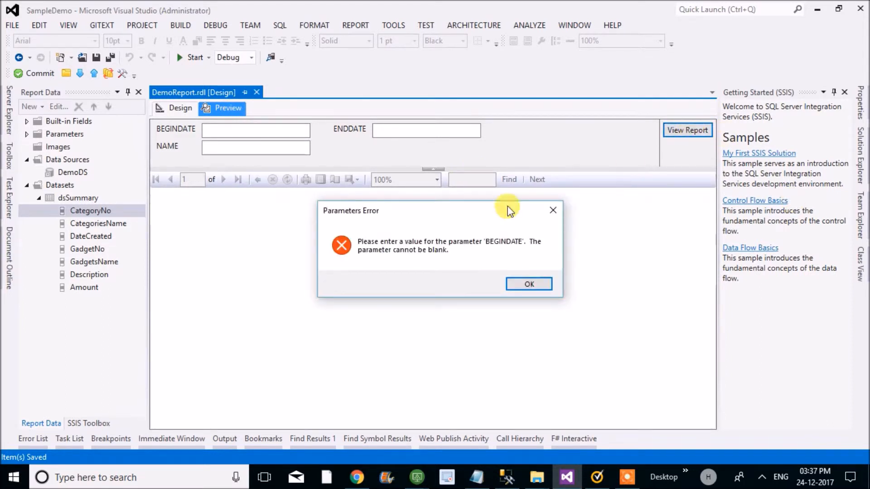
left_click(528, 285)
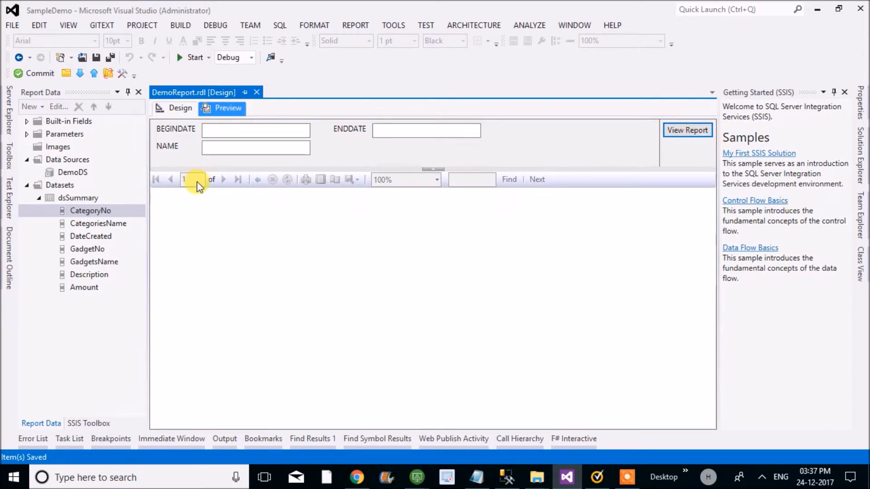
left_click(181, 108)
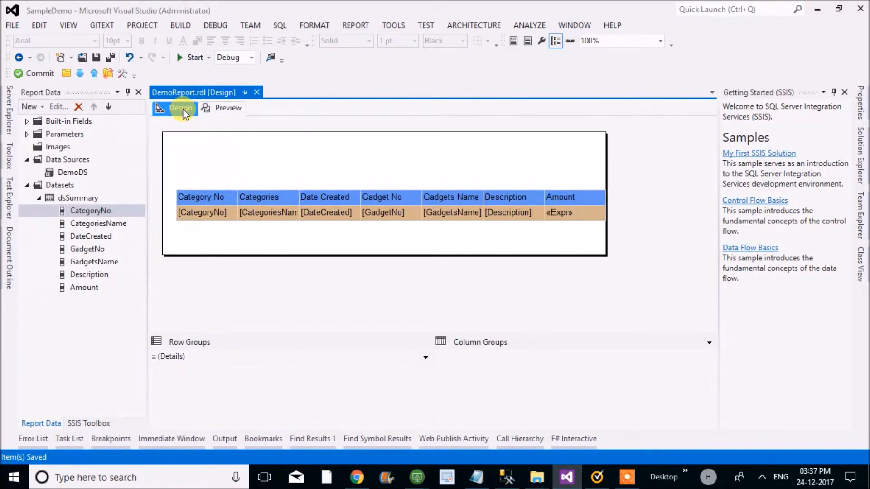
- Review the properties of the BEGINDATE report parameter and the query of the dsSummary dataset
left_click(26, 135)
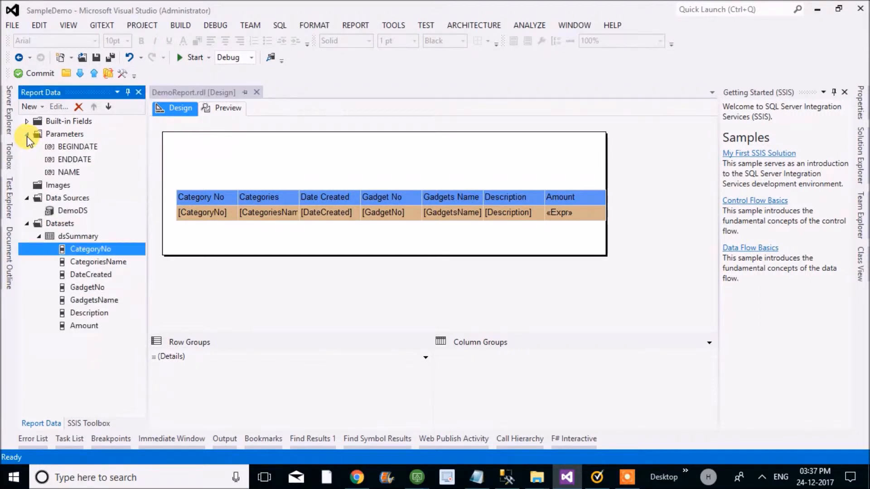
left_click(80, 148)
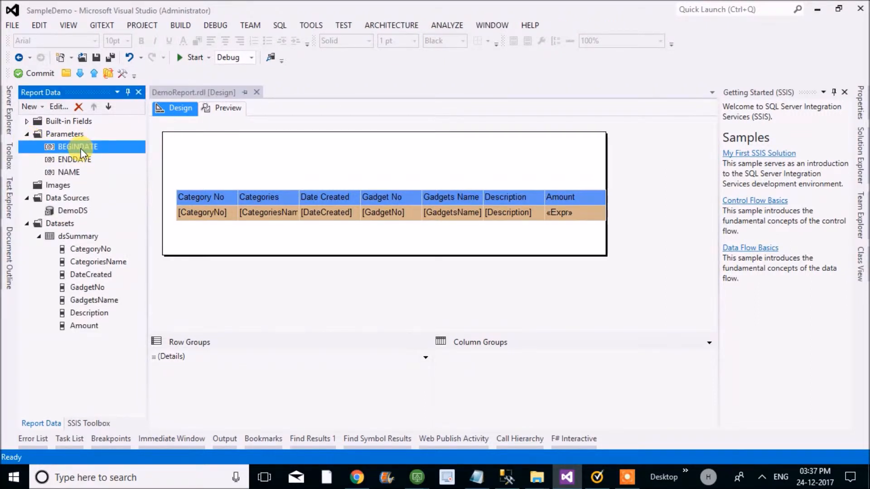
double_click(80, 148)
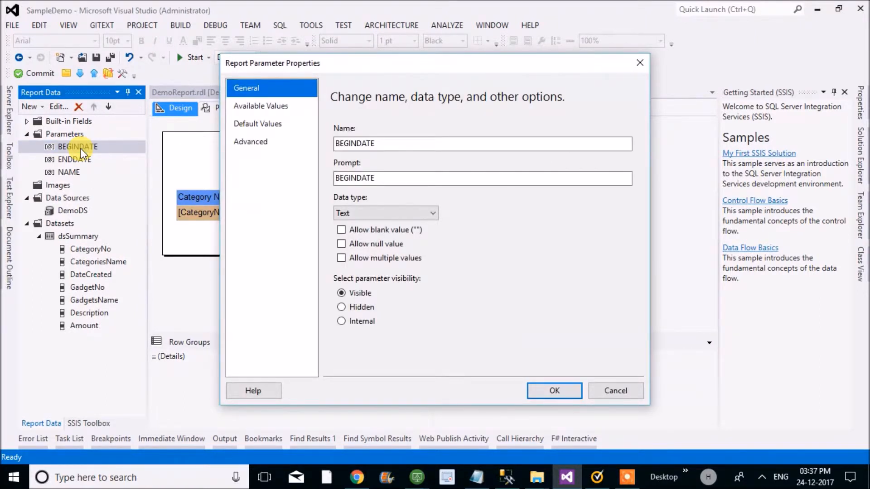
left_click(596, 387)
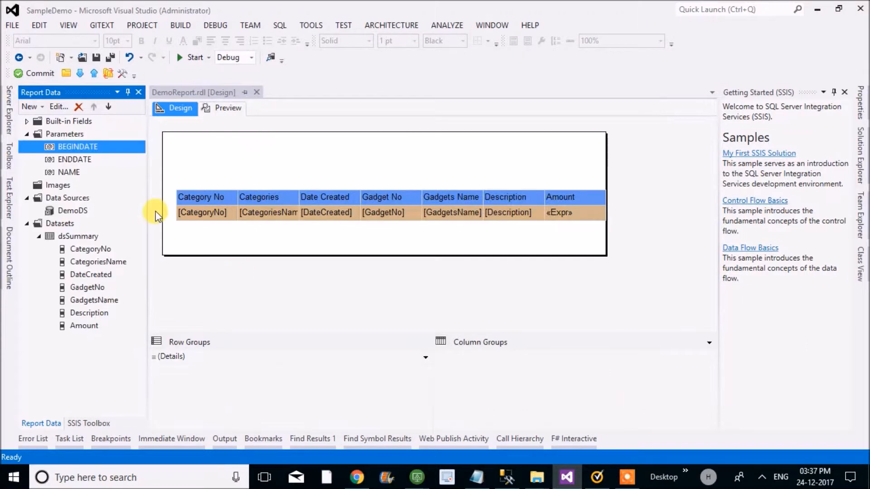
double_click(91, 235)
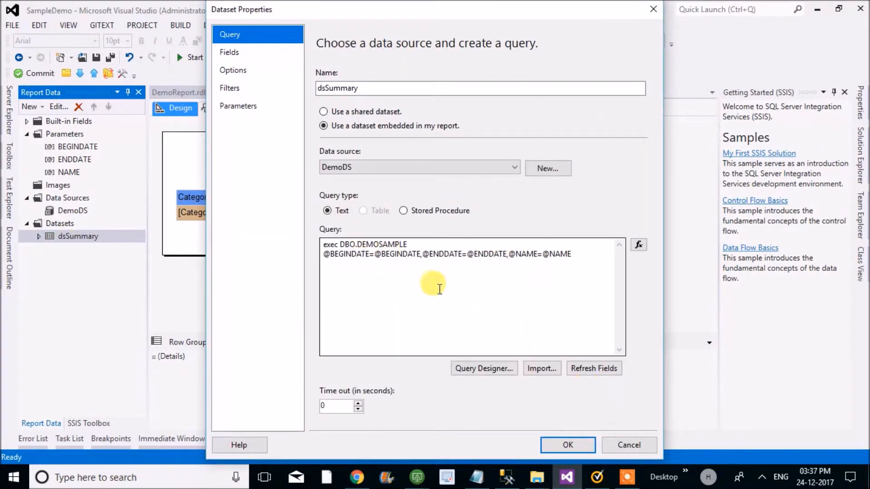
left_click(625, 446)
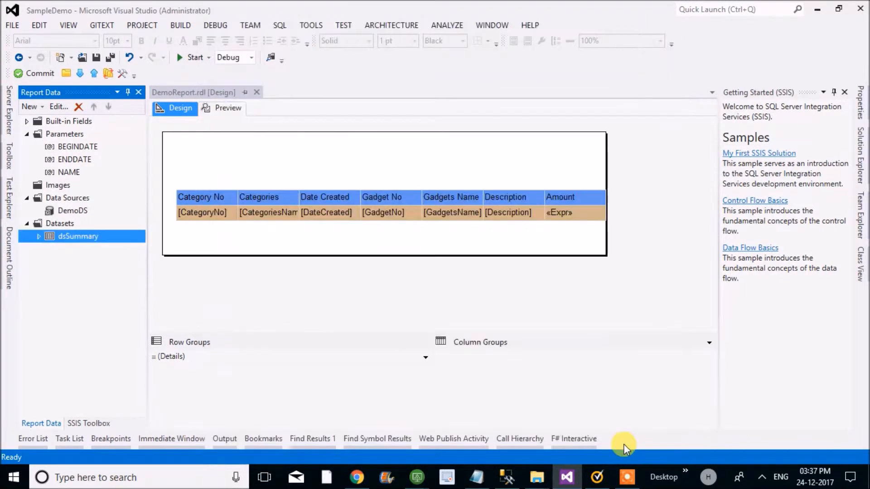
left_click(79, 146)
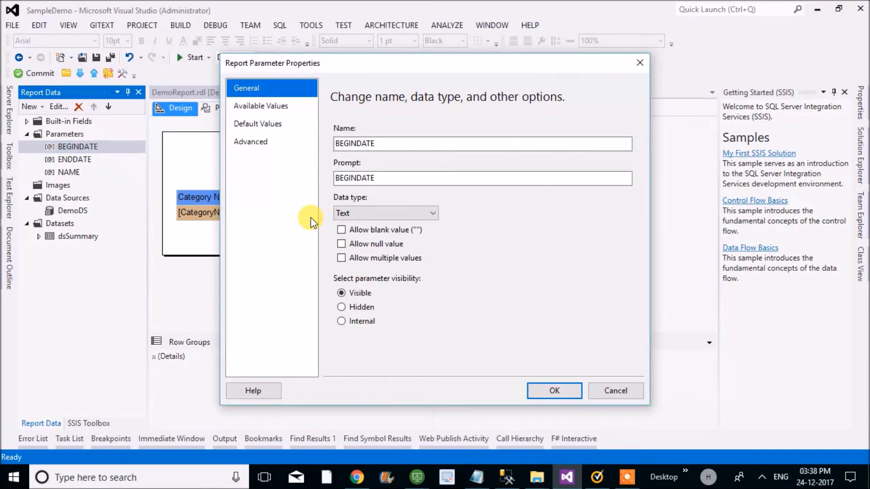
key("Escape")
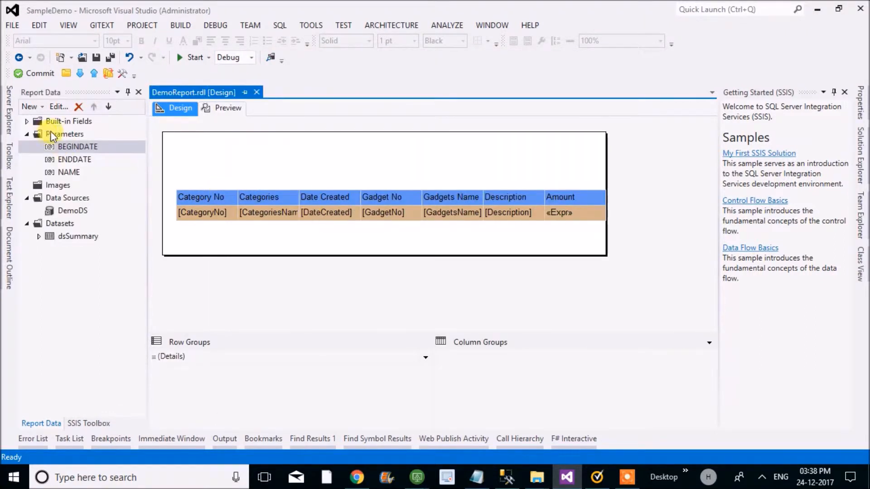
- Open the properties for a new report parameter and examine its name, prompt and data type options
left_click(63, 134)
right_click(62, 133)
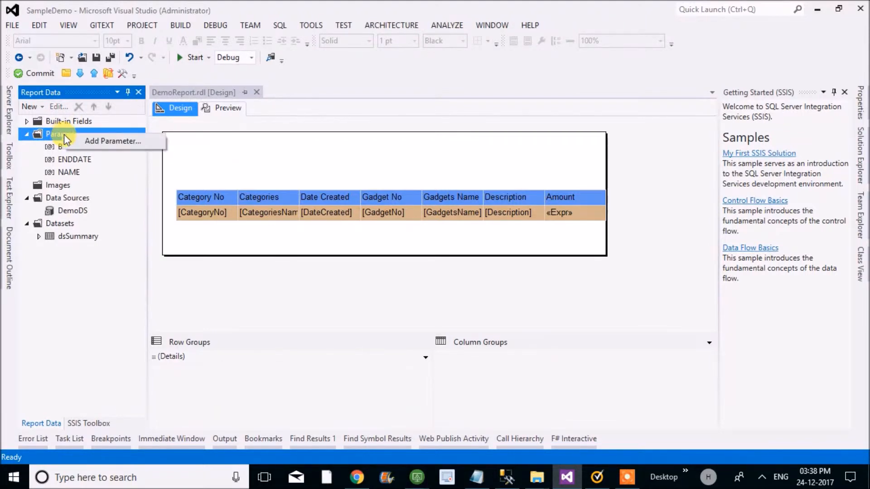
left_click(113, 144)
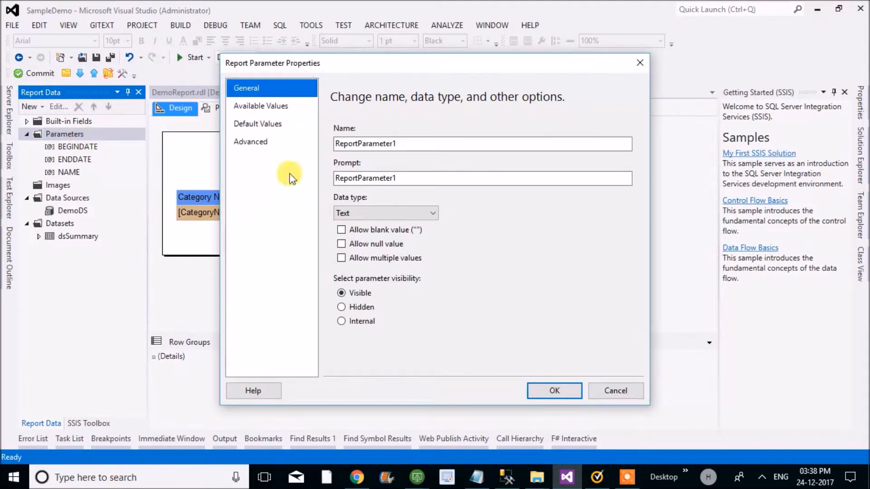
left_click(348, 144)
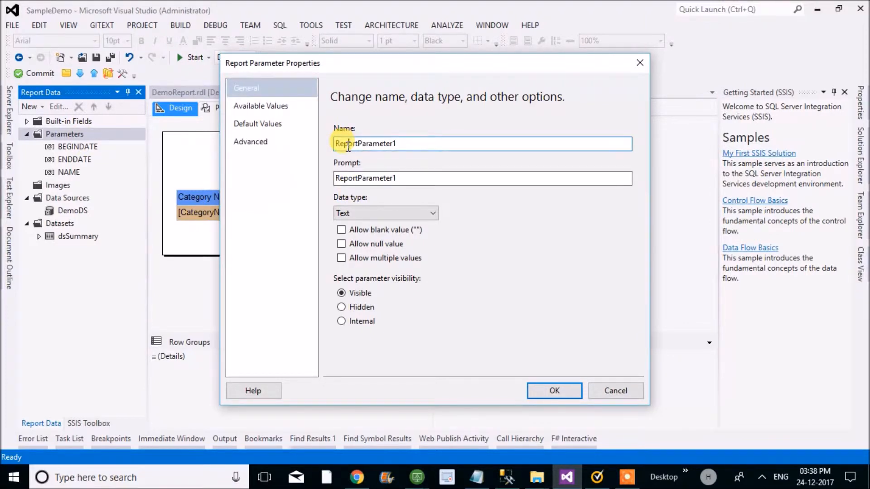
double_click(348, 144)
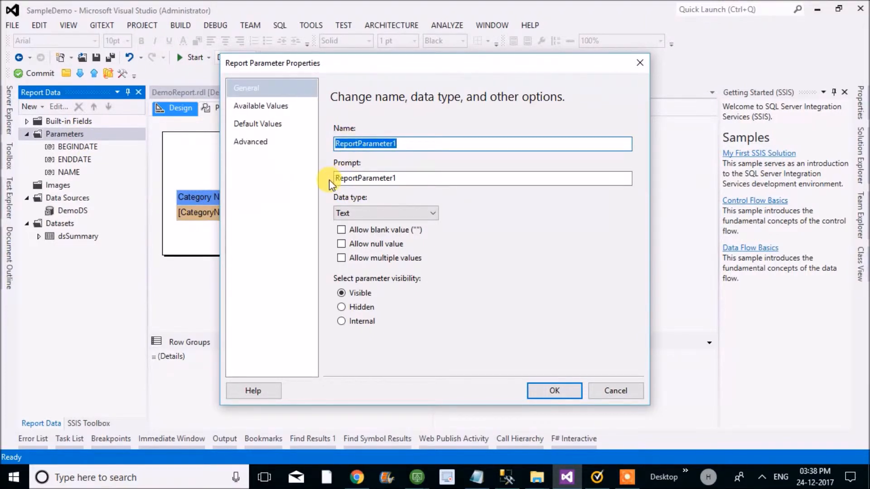
double_click(354, 179)
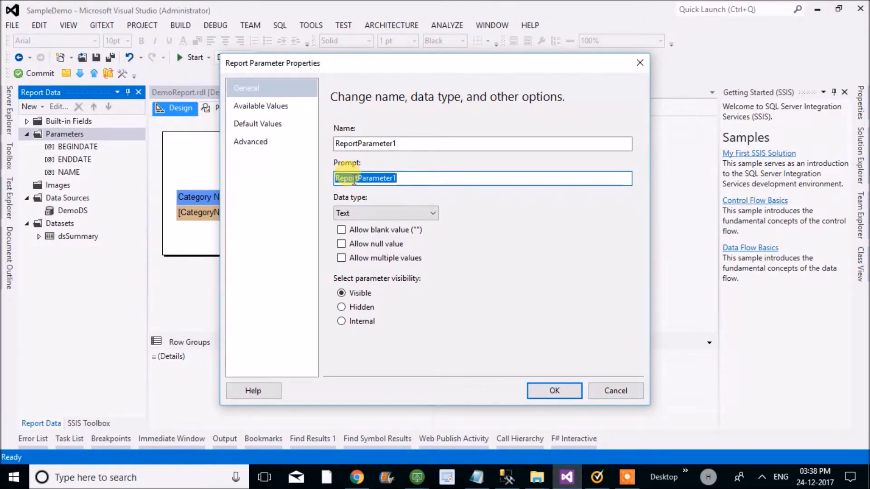
left_click(354, 180)
double_click(354, 180)
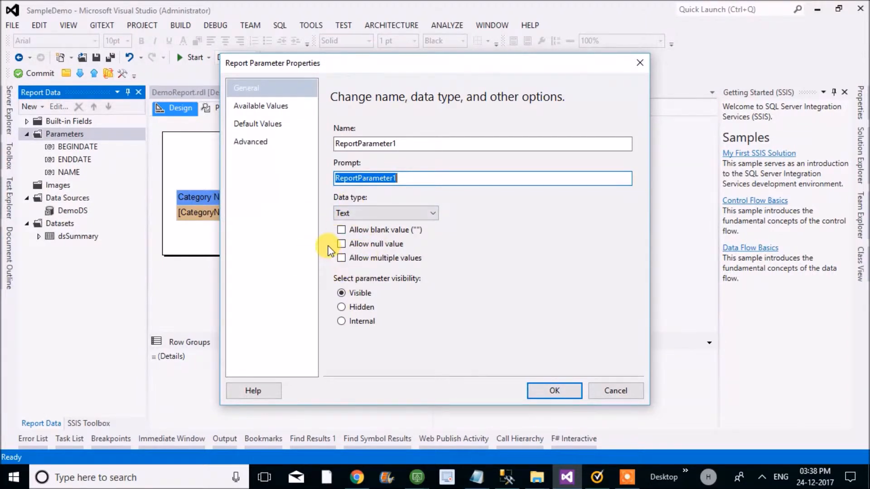
left_click(358, 212)
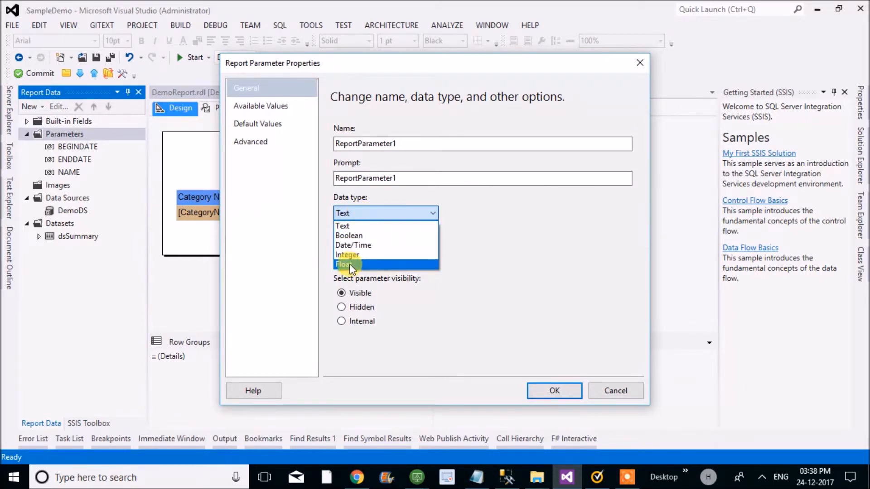
left_click(327, 225)
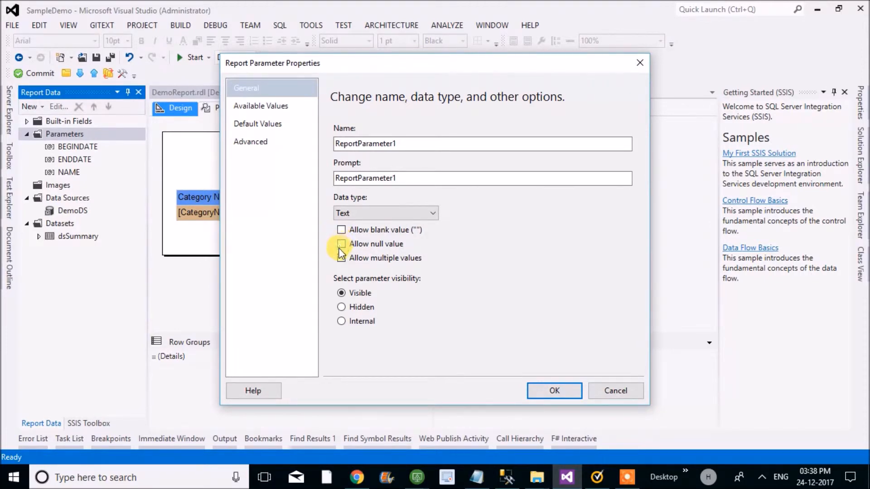
- Examine the available values and default values options of the new parameter, and cancel adding it
left_click(267, 105)
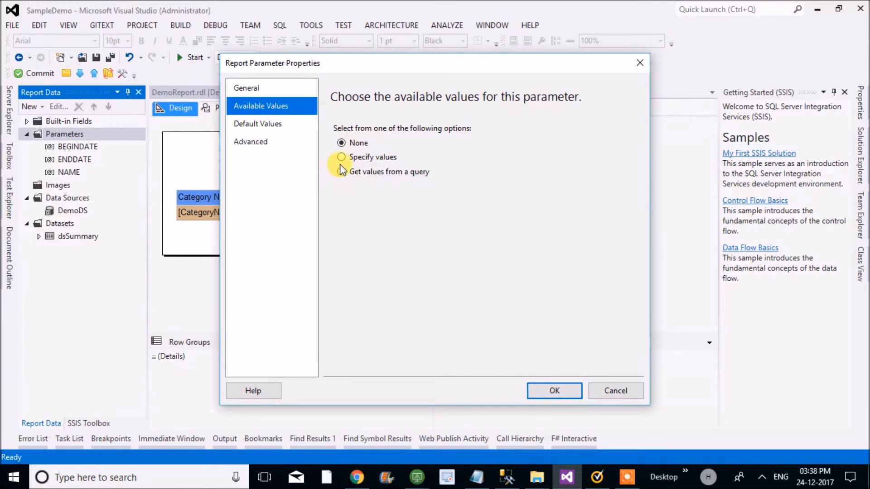
left_click(262, 121)
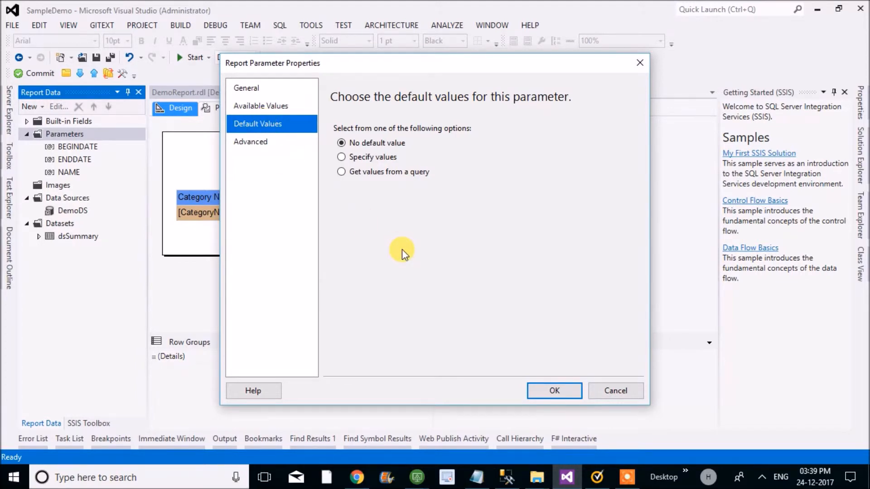
left_click(606, 395)
- Allow null values for the BEGINDATE report parameter
left_click(80, 149)
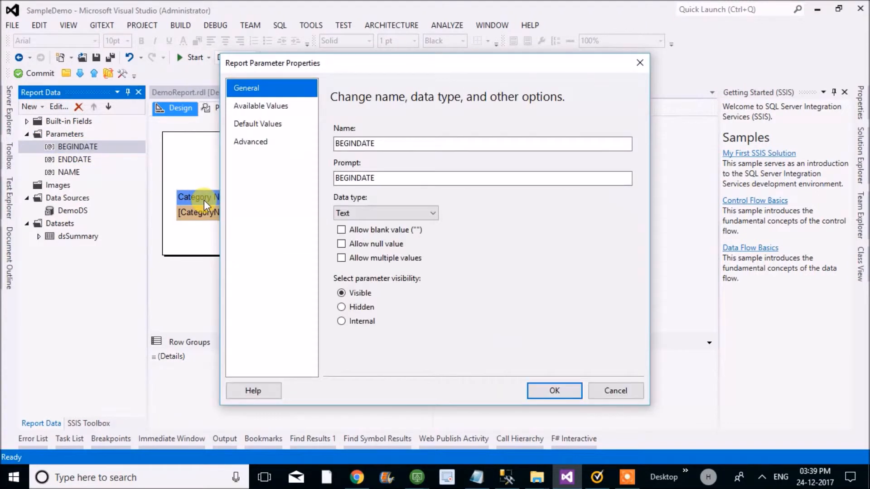
left_click(339, 246)
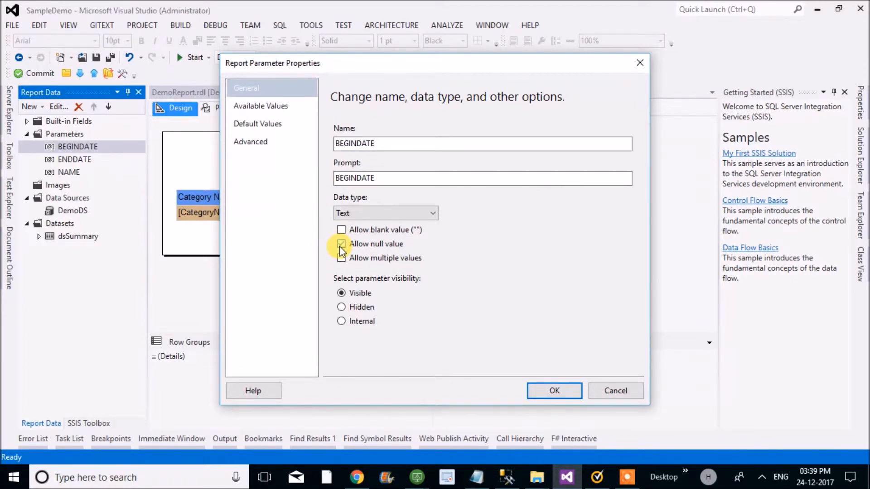
left_click(267, 108)
left_click(263, 123)
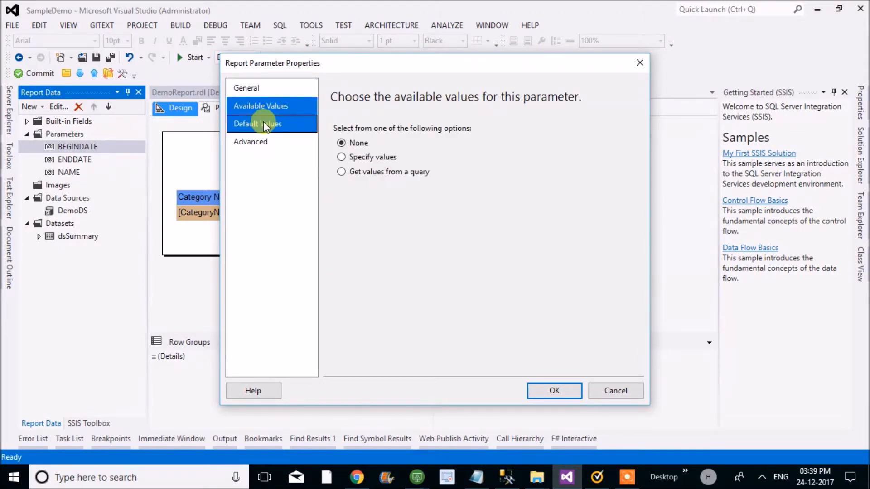
left_click(260, 141)
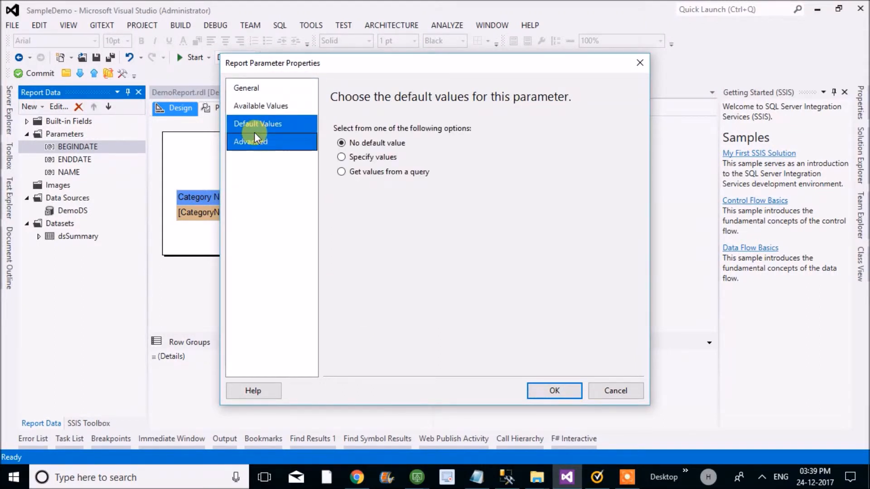
left_click(248, 90)
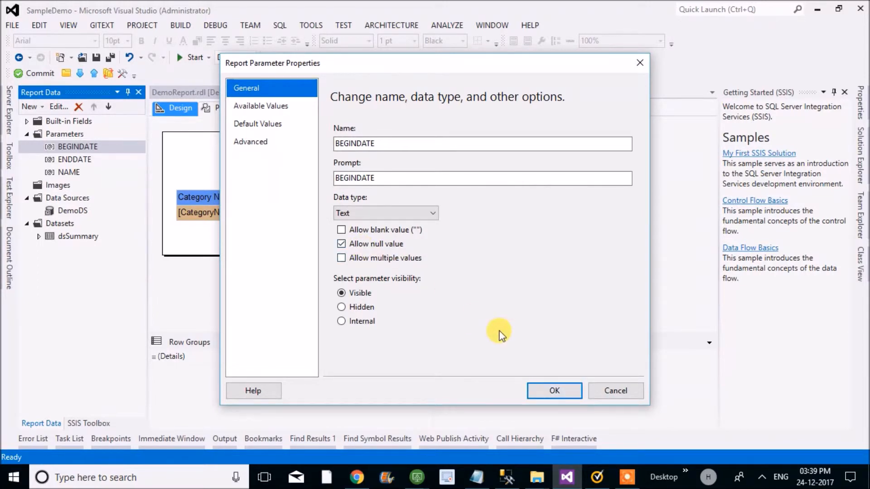
left_click(538, 393)
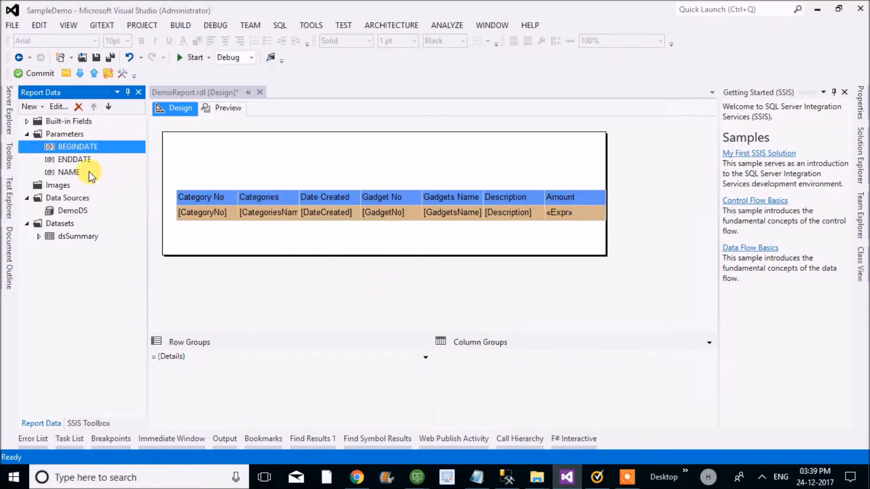
- Allow null values for the ENDDATE report parameter
left_click(80, 161)
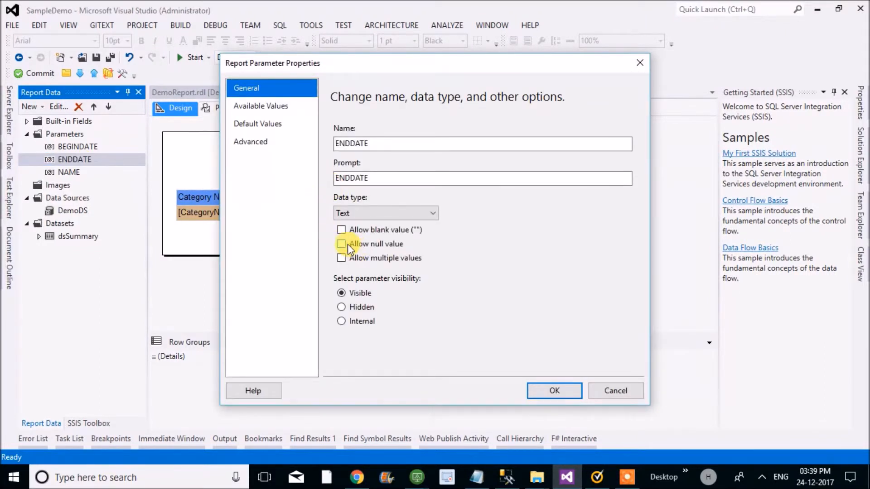
left_click(348, 244)
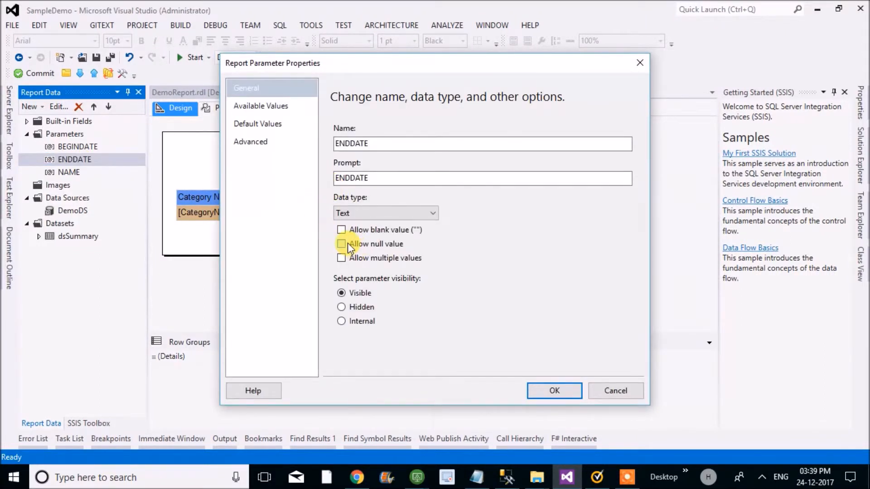
left_click(535, 391)
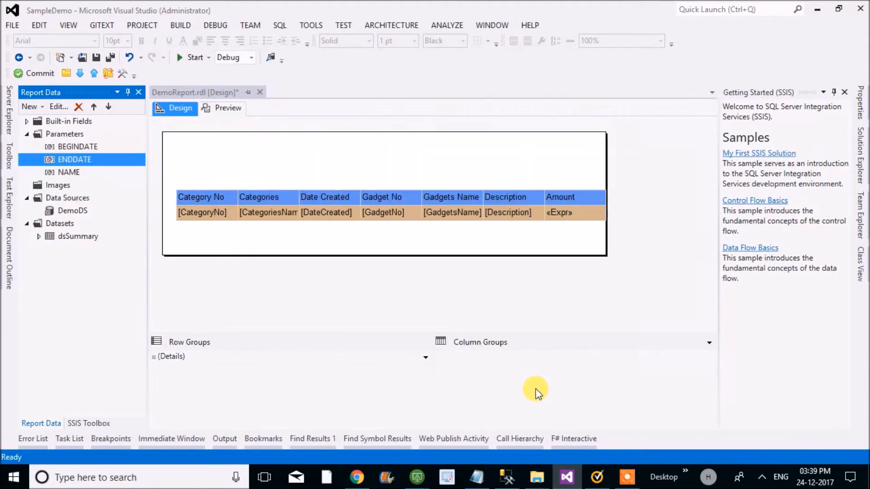
- Allow null values for the NAME report parameter and save all files
left_click(66, 172)
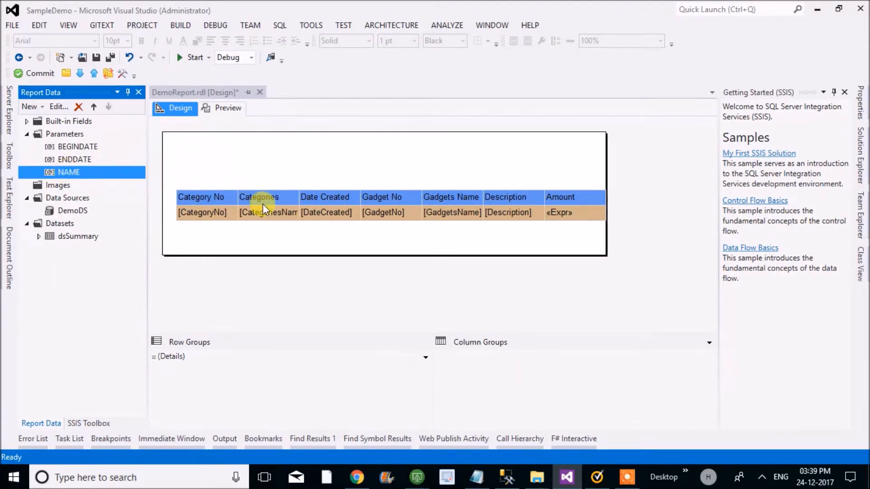
left_click(347, 243)
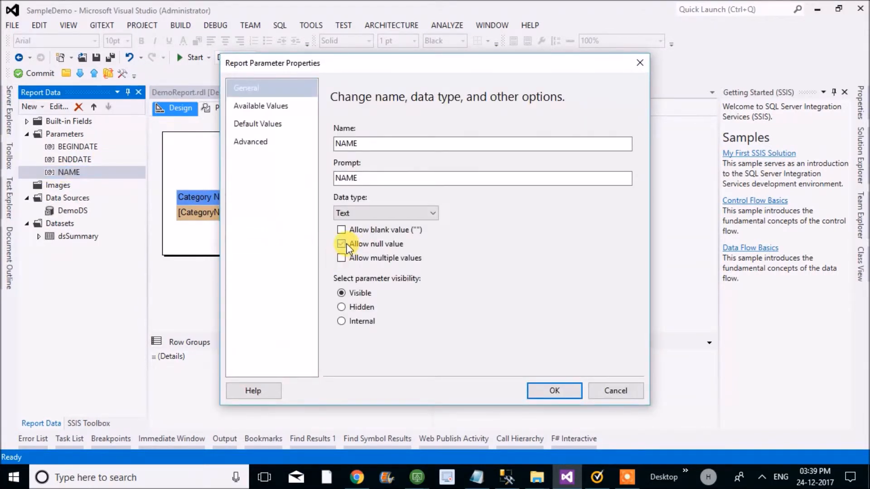
left_click(534, 389)
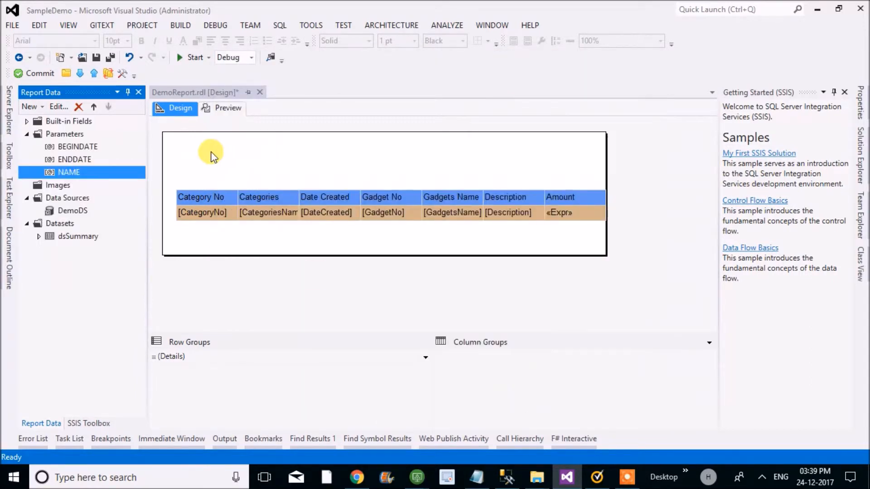
left_click(110, 57)
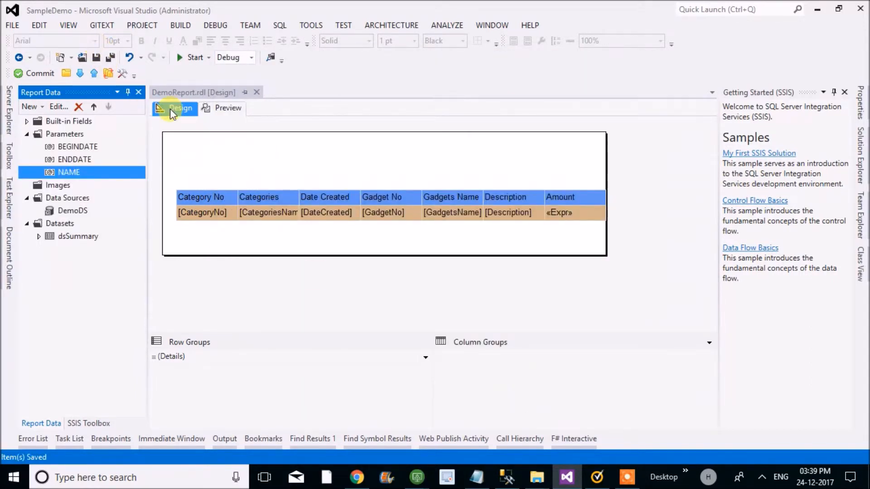
- Preview the report with all parameters null, look through its rows, and return to the design view
left_click(226, 109)
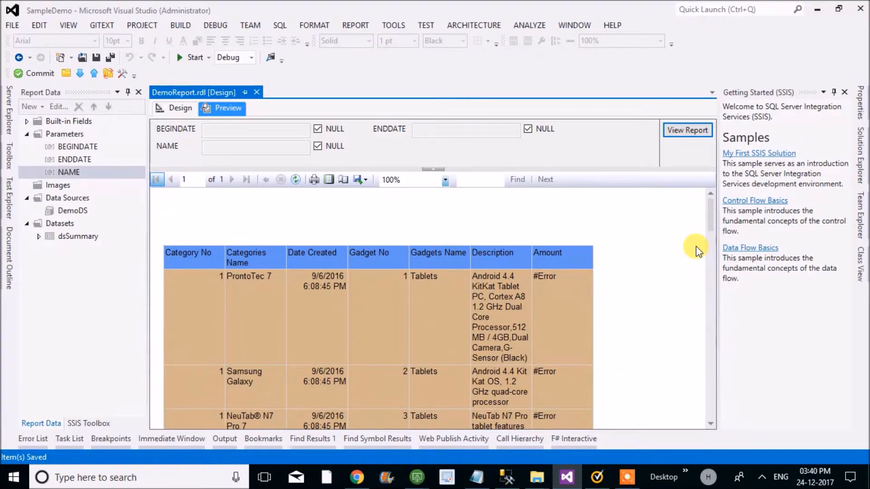
left_click_drag(711, 213, 687, 199)
left_click(169, 107)
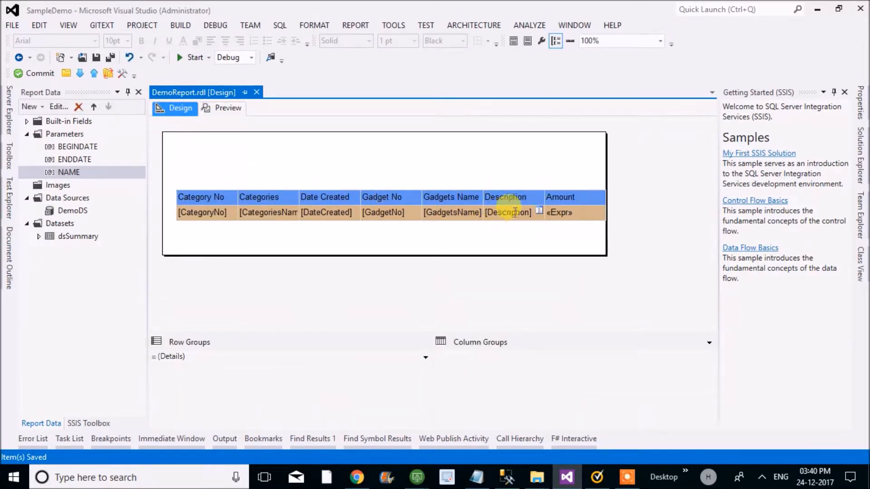
- Widen the table's Description column to about three times its width, save the report and preview it
left_click(516, 198)
right_click(517, 198)
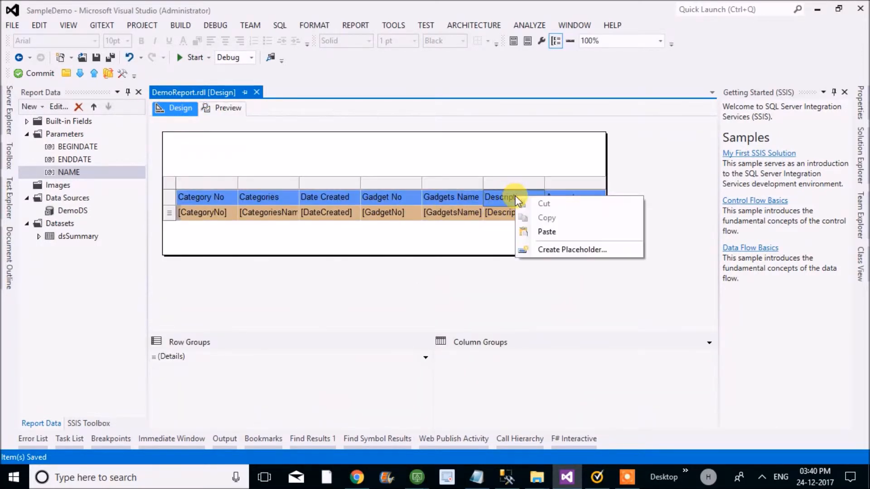
left_click(501, 181)
left_click_drag(544, 181, 678, 182)
key("ctrl+s")
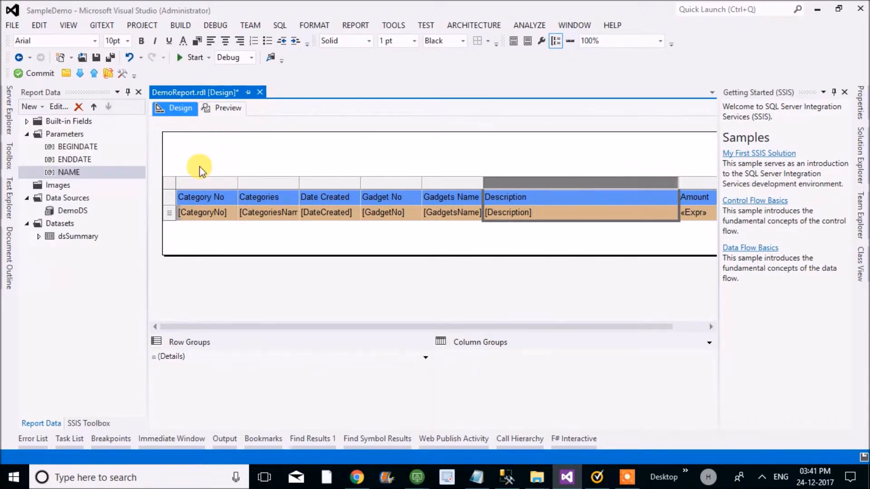
left_click(236, 110)
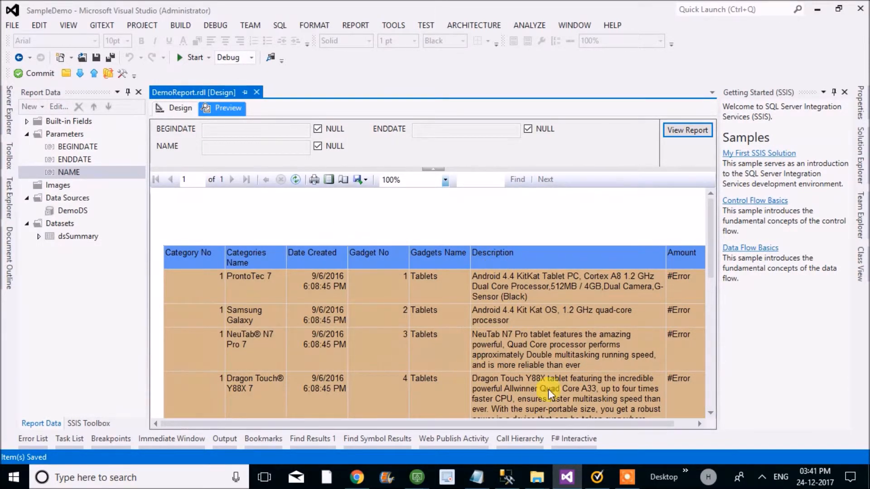
mouse_move(620, 478)
left_click(605, 439)
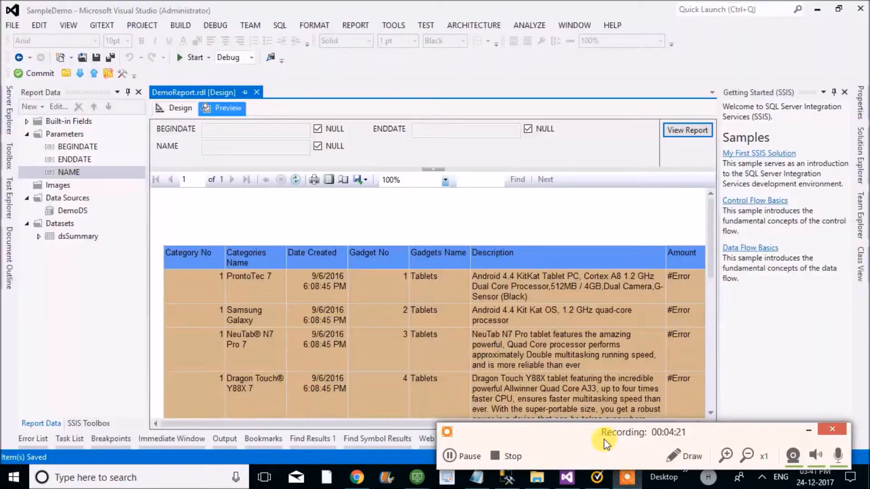
left_click(468, 456)
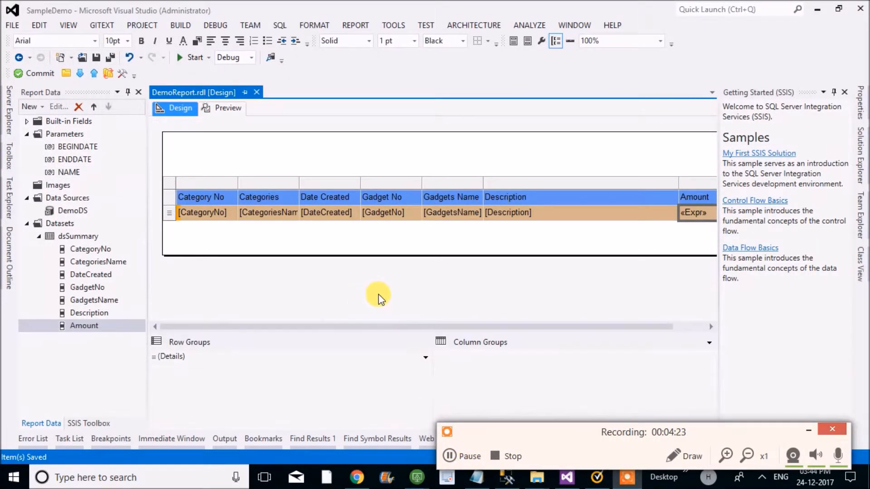
- Review the Amount detail cell's expression ="$" & Fields!Amount.Value and close the expression editor
double_click(692, 213)
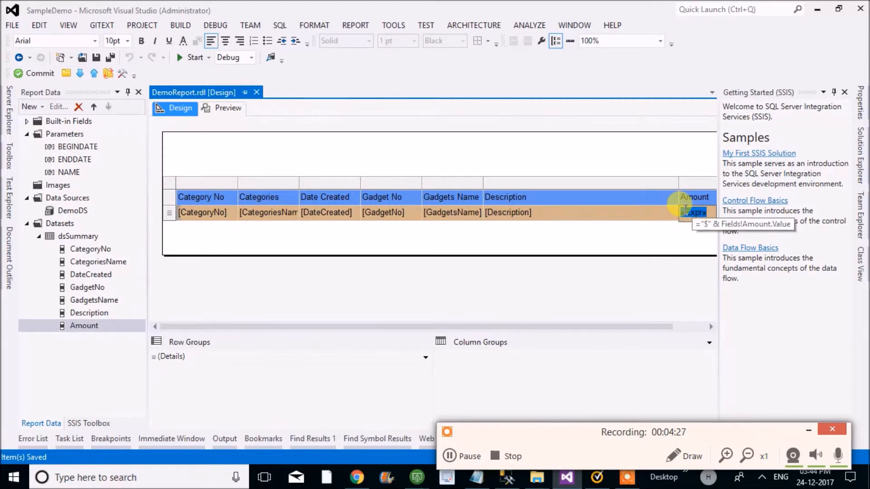
right_click(686, 214)
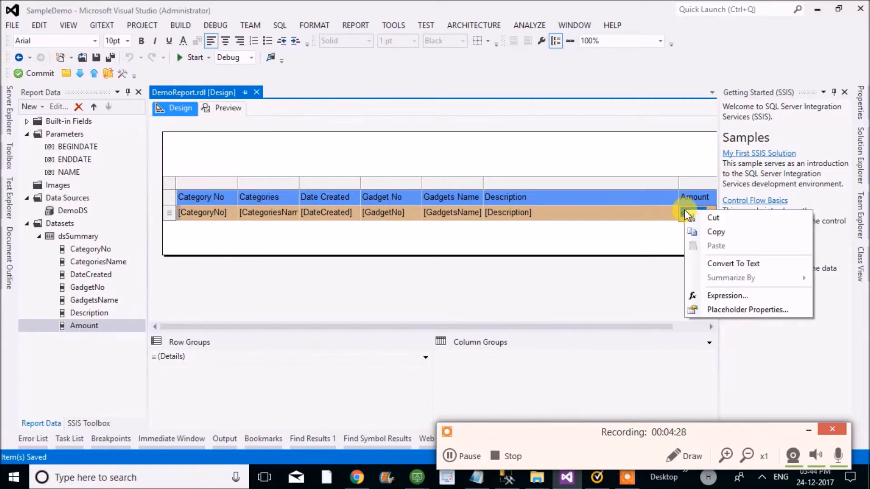
left_click(705, 301)
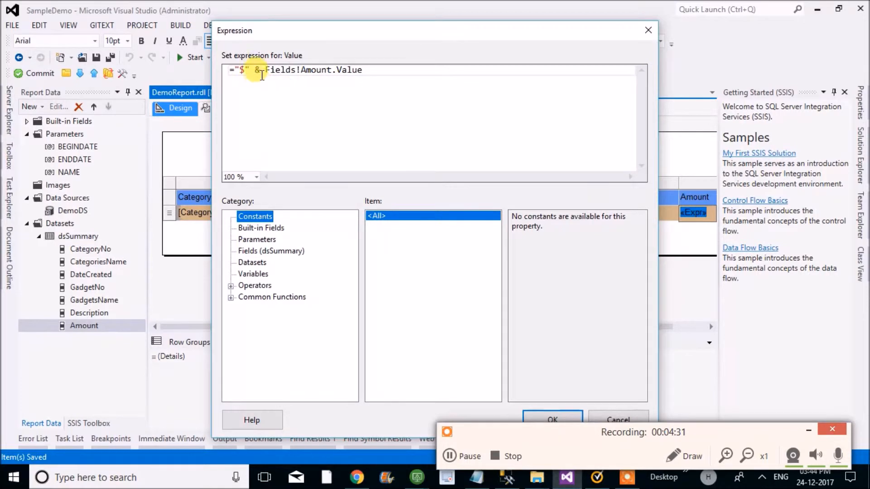
left_click(262, 73)
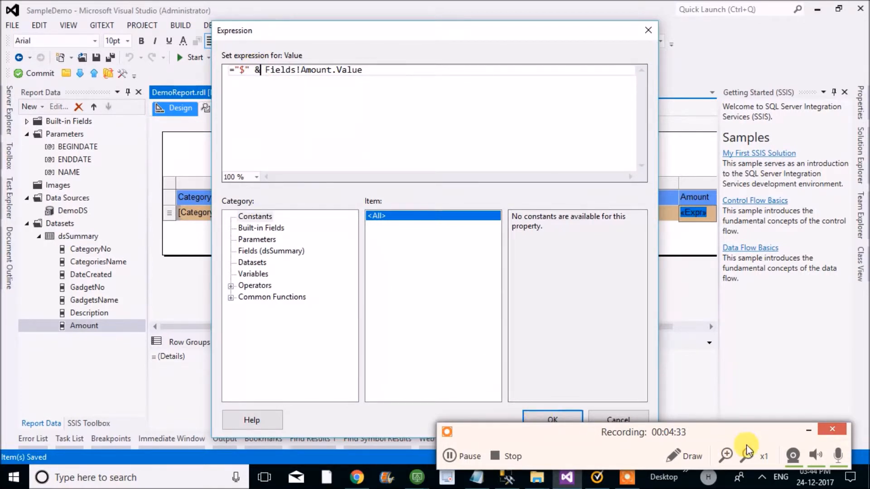
left_click(808, 430)
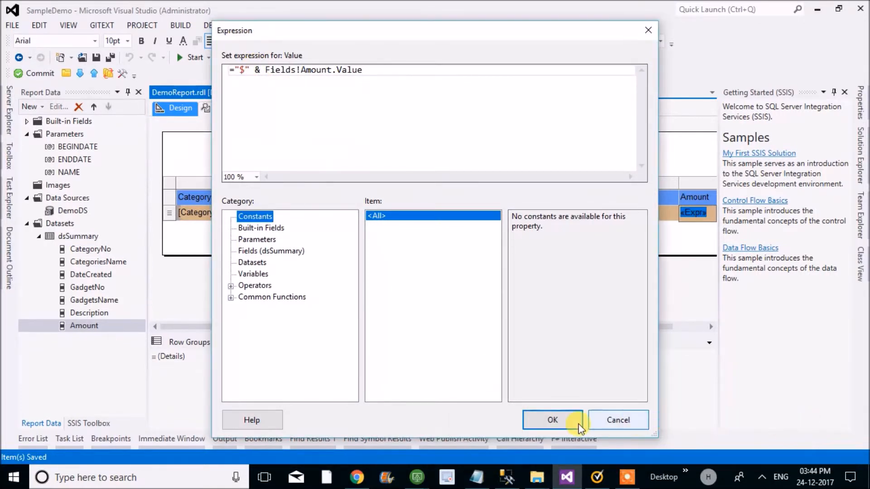
left_click(545, 414)
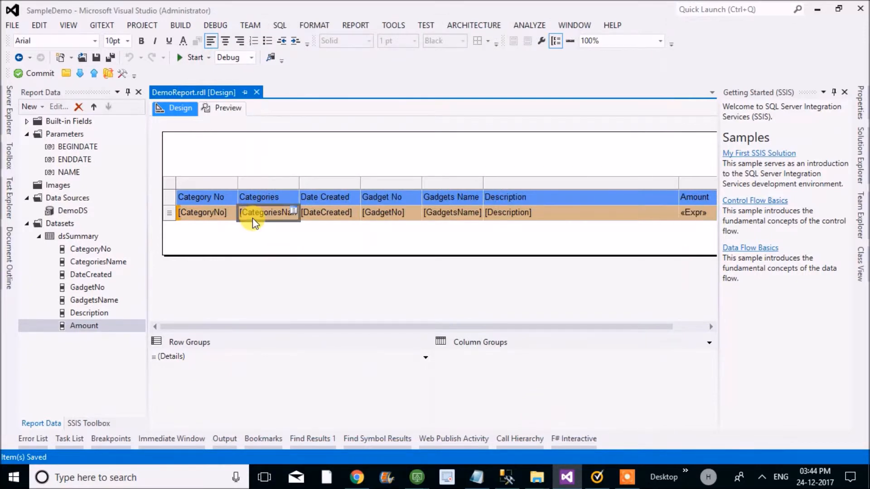
- Preview the report to check the Amount column's values, and return to the design view
left_click(237, 107)
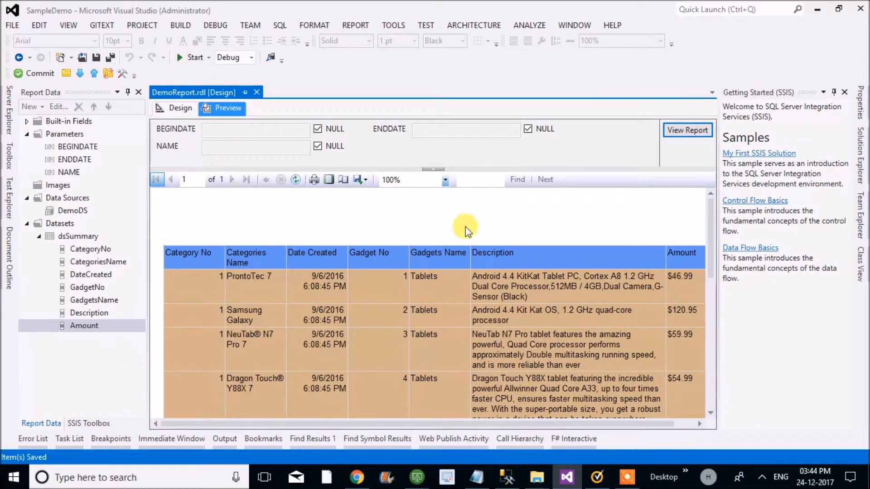
left_click(172, 111)
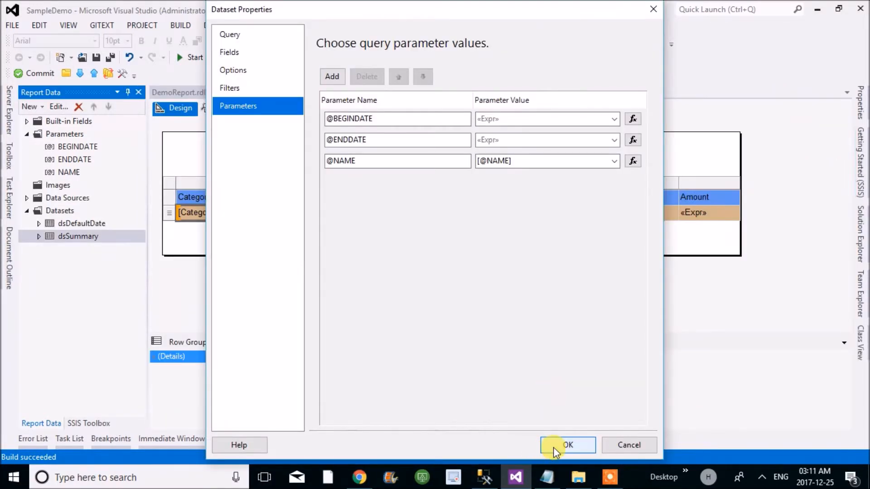
left_click(553, 447)
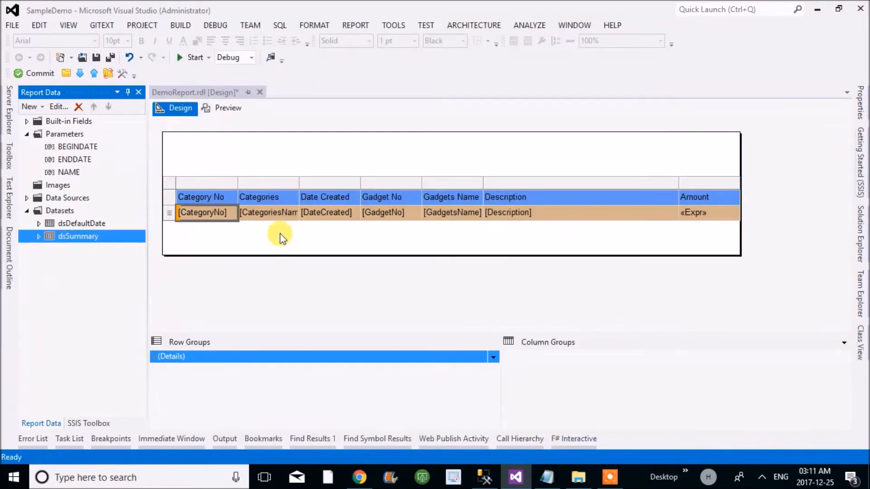
- Save the report, and review the query and fields of the dsDefaultDate dataset
left_click(110, 57)
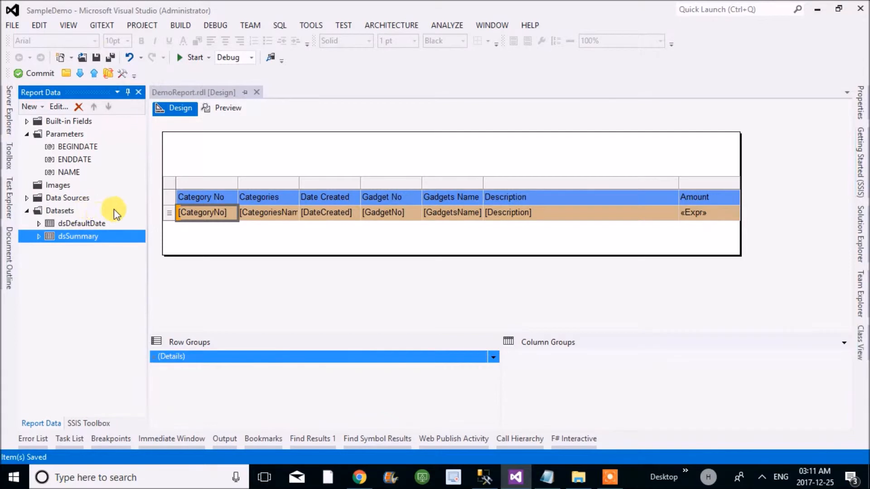
left_click(80, 145)
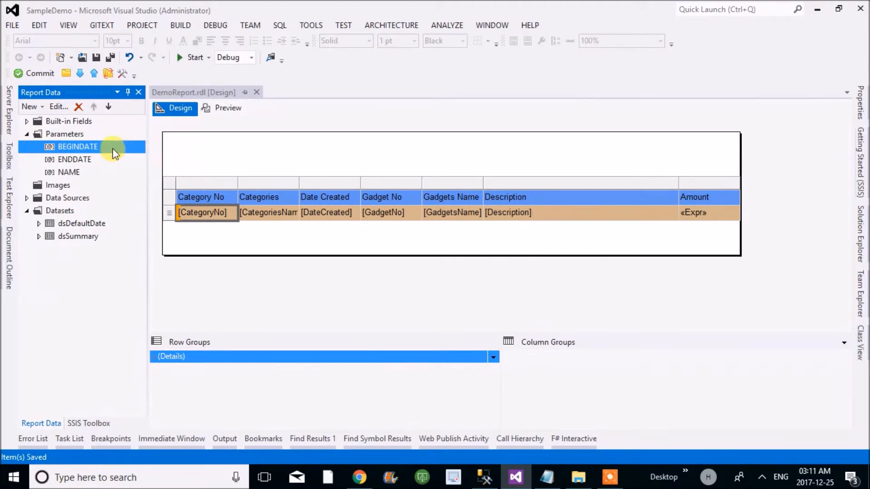
double_click(85, 223)
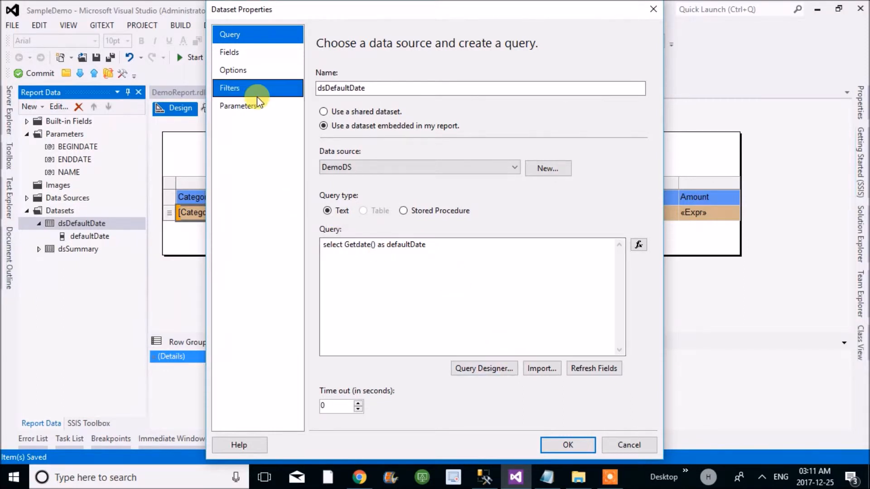
left_click(230, 52)
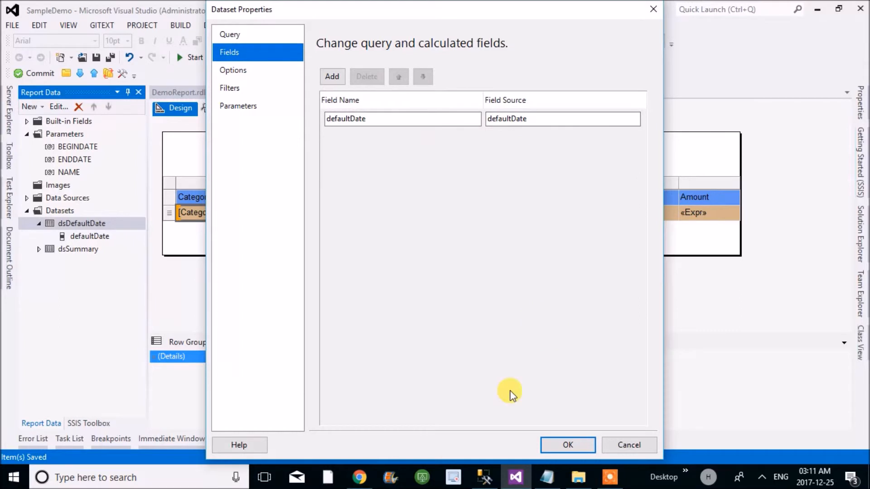
left_click(562, 444)
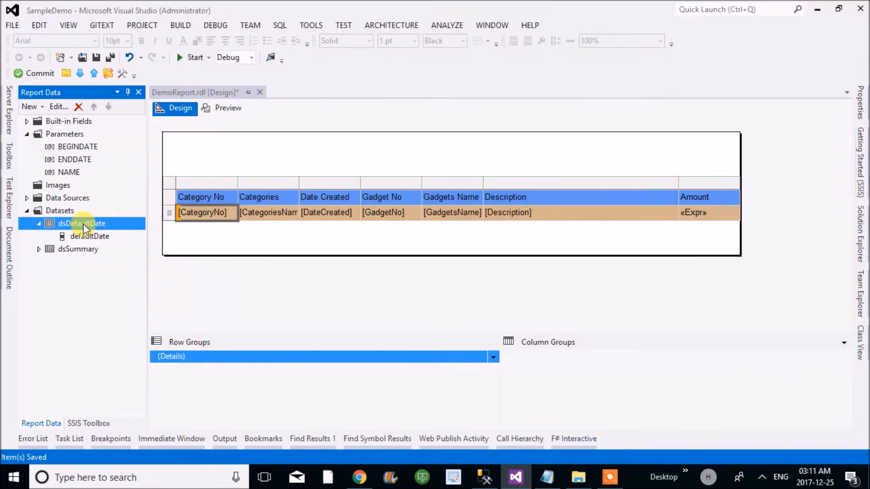
- Set the BEGINDATE parameter's default value to come from a query, using dataset dsDefaultDate and value field defaultDate
left_click(79, 147)
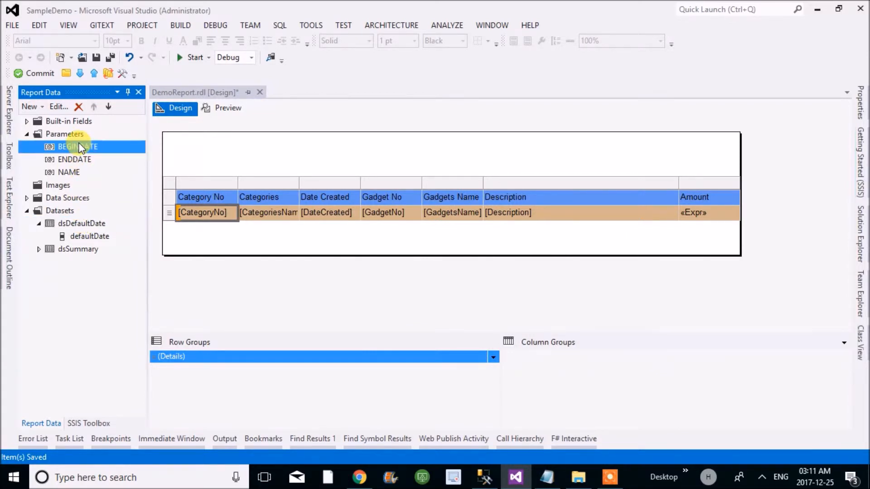
double_click(80, 147)
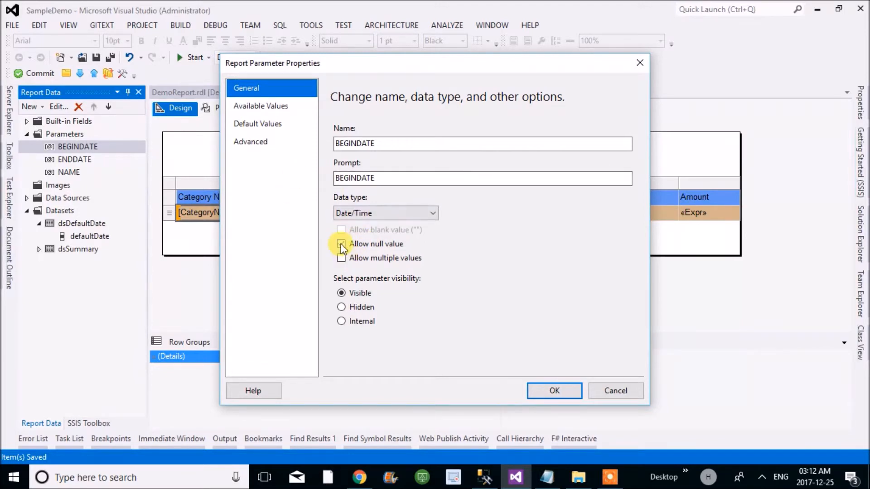
left_click(270, 125)
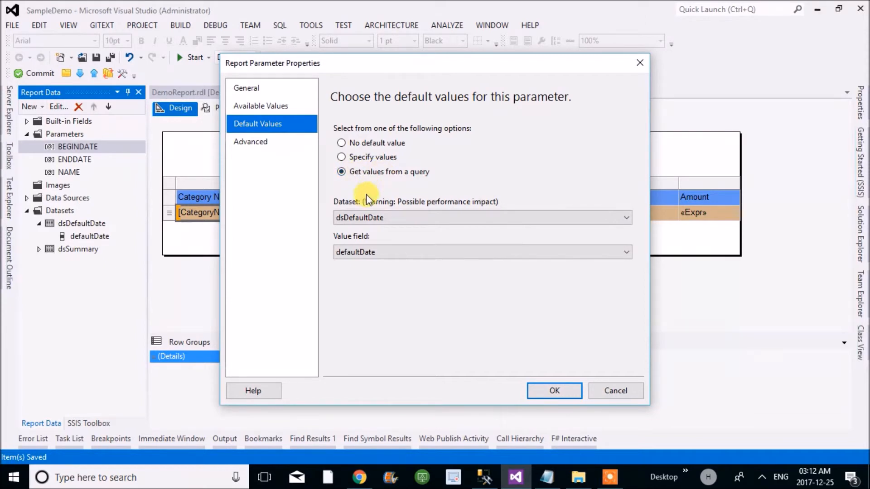
left_click(384, 216)
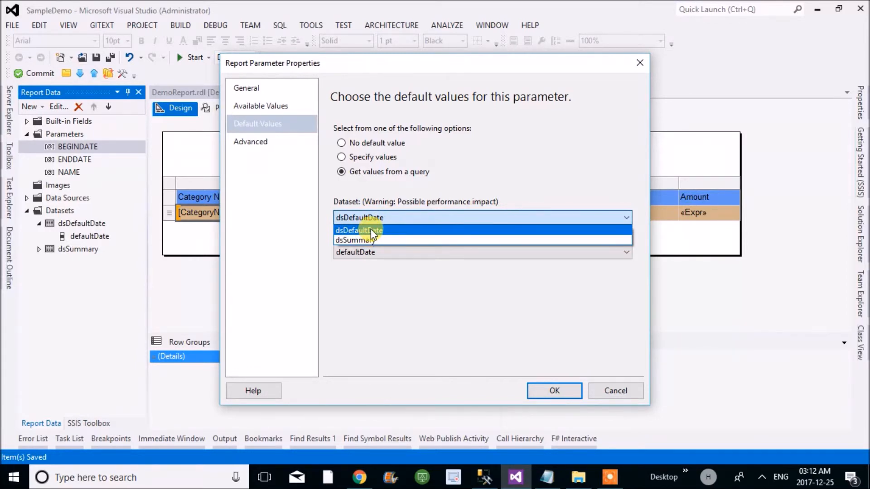
left_click(371, 229)
left_click(368, 251)
left_click(365, 265)
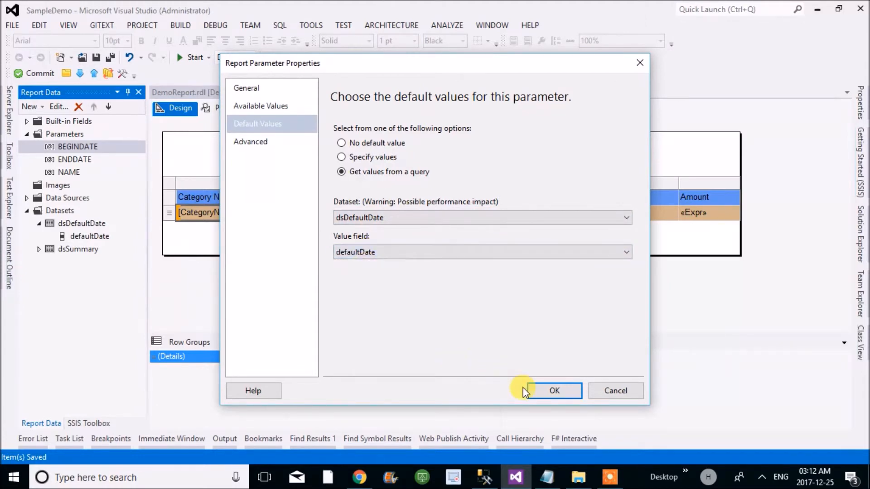
left_click(538, 396)
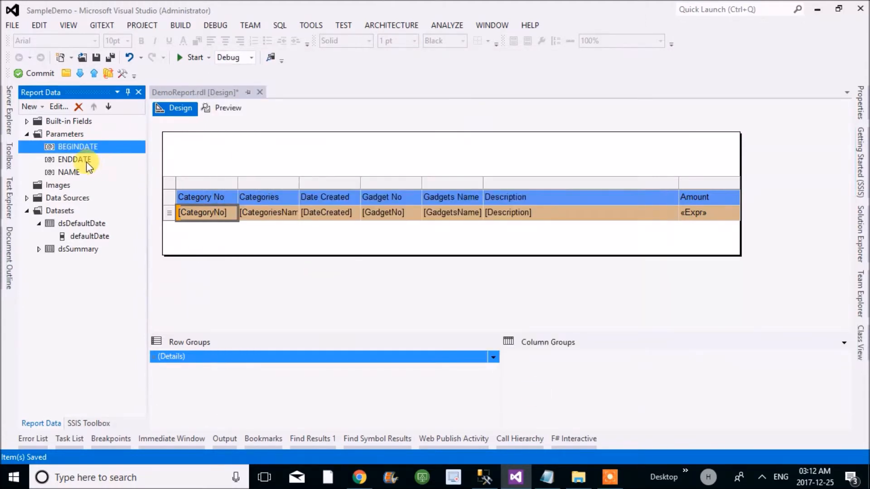
- Set the ENDDATE parameter's default value to come from a query, using dataset dsDefaultDate and value field defaultDate, and save the report
left_click(86, 161)
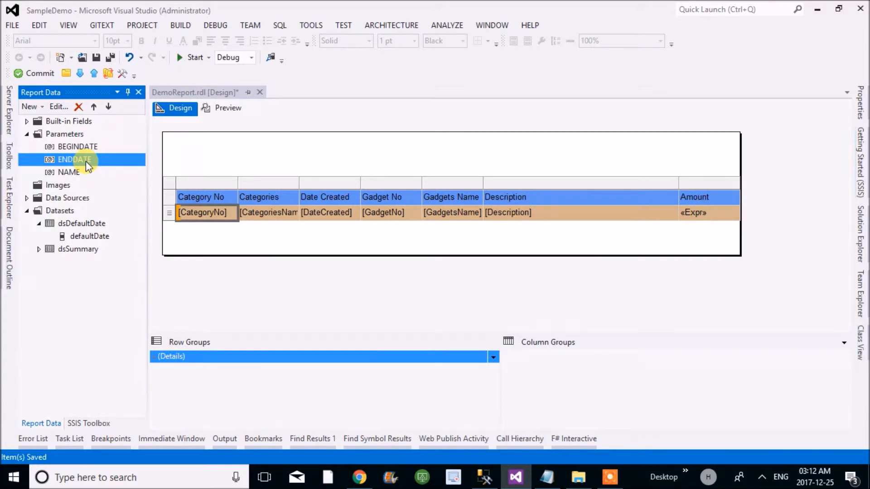
double_click(86, 163)
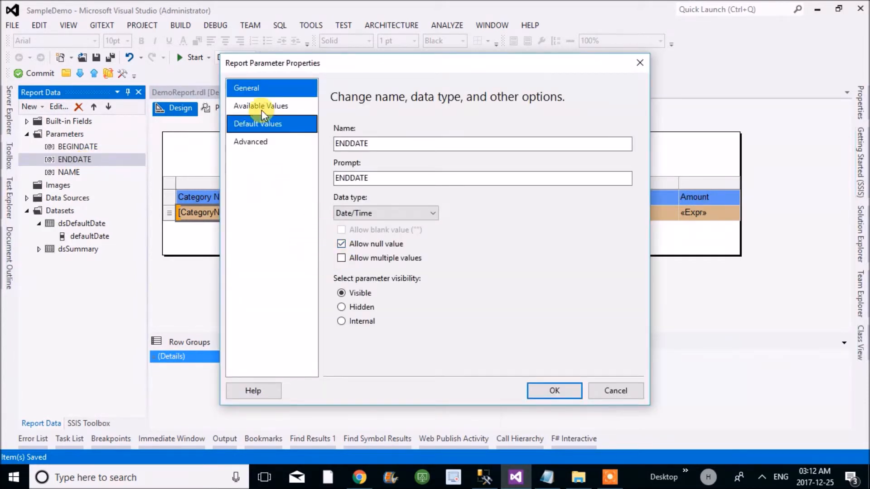
left_click(254, 121)
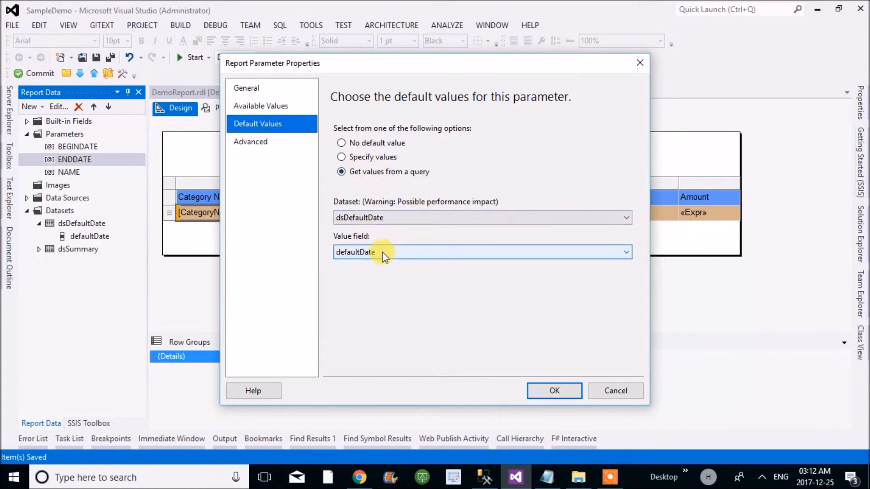
left_click(541, 391)
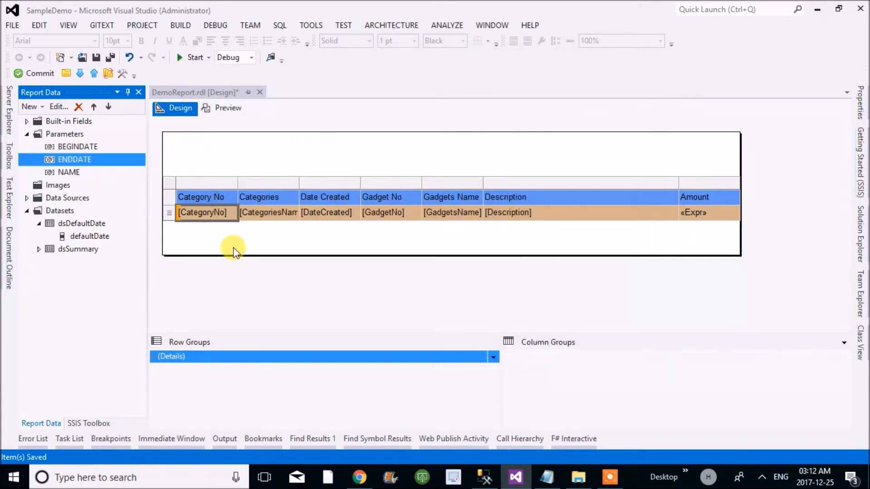
left_click(108, 61)
- Review the BEGINDATE parameter's general and default value settings, accept them, and save the report again
left_click(75, 145)
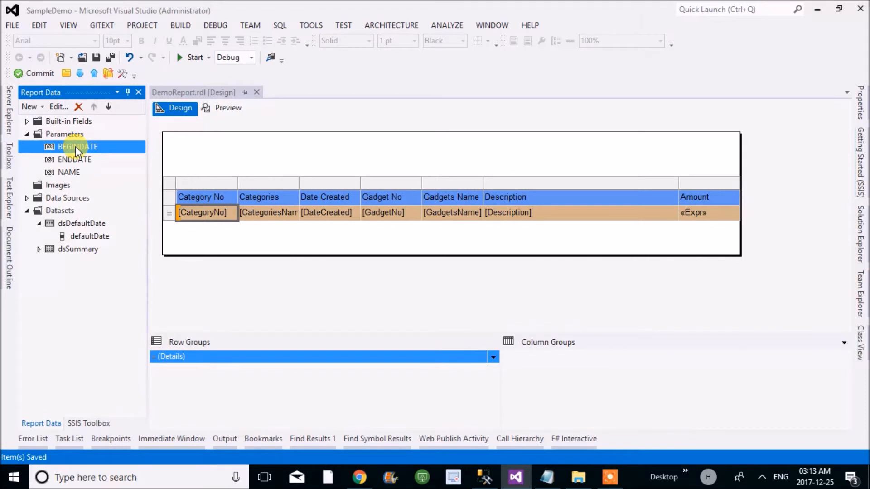
double_click(75, 146)
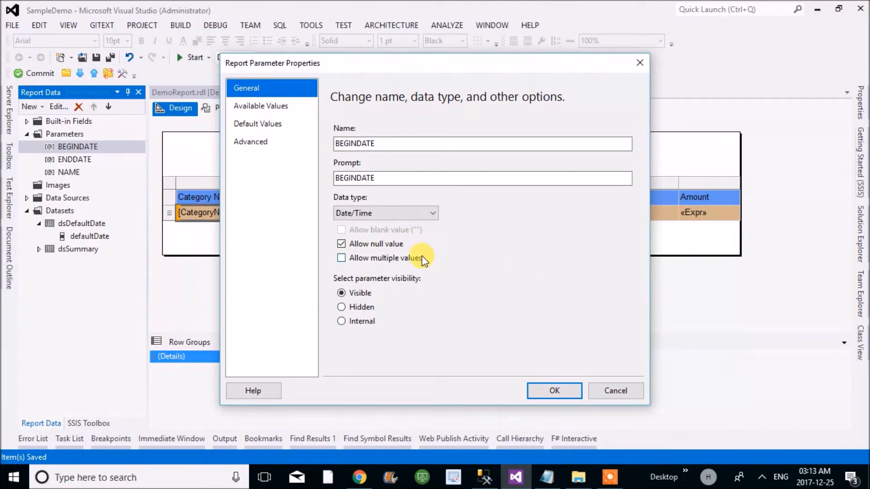
left_click(268, 127)
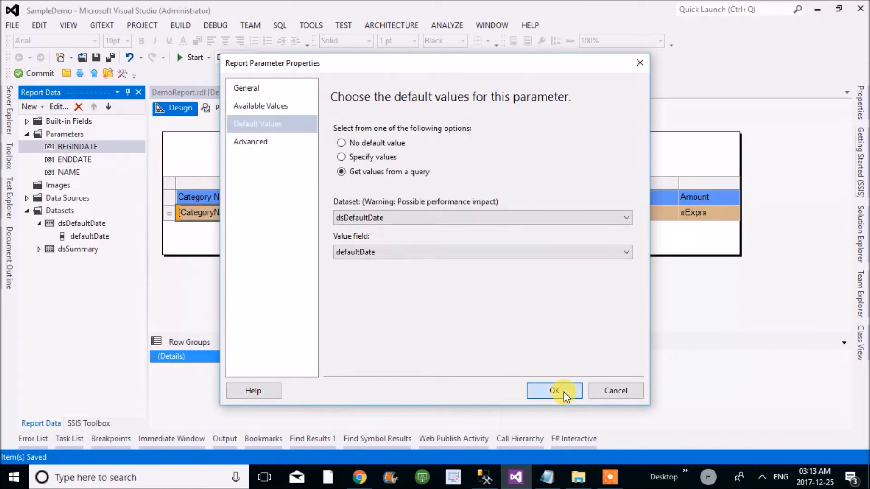
left_click(563, 391)
left_click(106, 59)
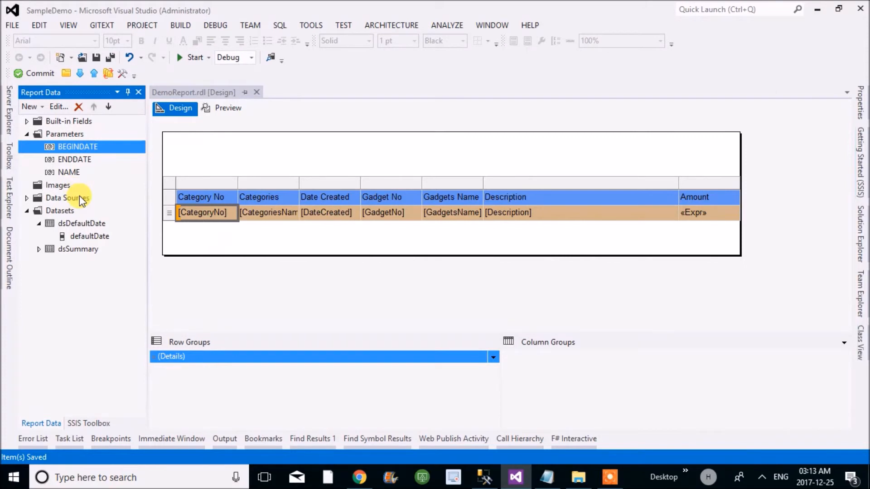
- Preview the report to check the default dates supplied for BEGINDATE and ENDDATE
left_click(226, 111)
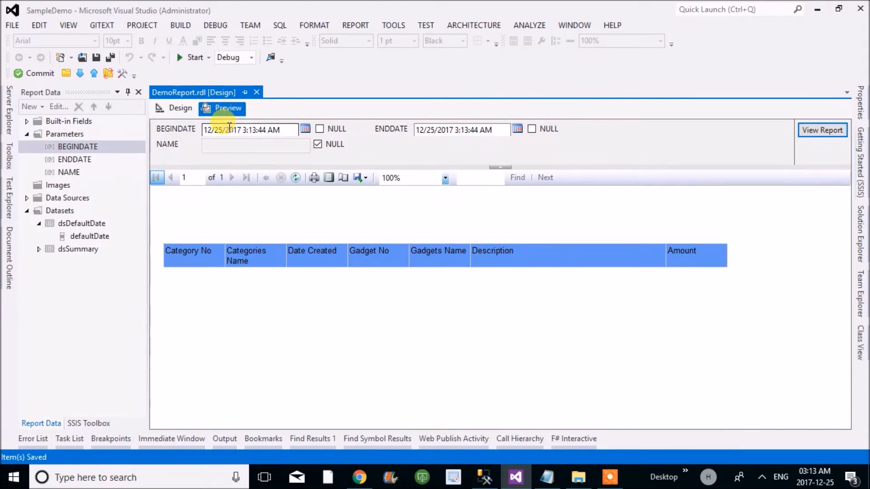
left_click(289, 129)
left_click(440, 130)
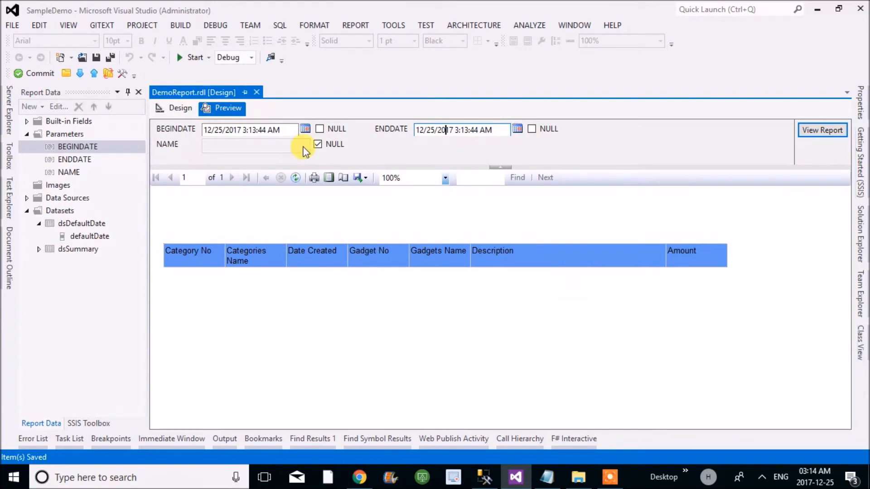
- Set both BEGINDATE and ENDDATE to NULL in the preview and run the report to check the listed rows
left_click(319, 129)
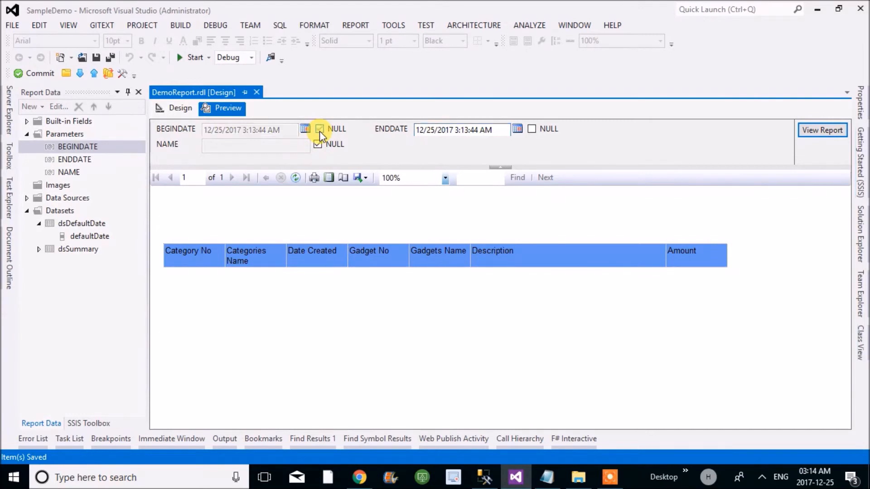
left_click(530, 130)
left_click(816, 133)
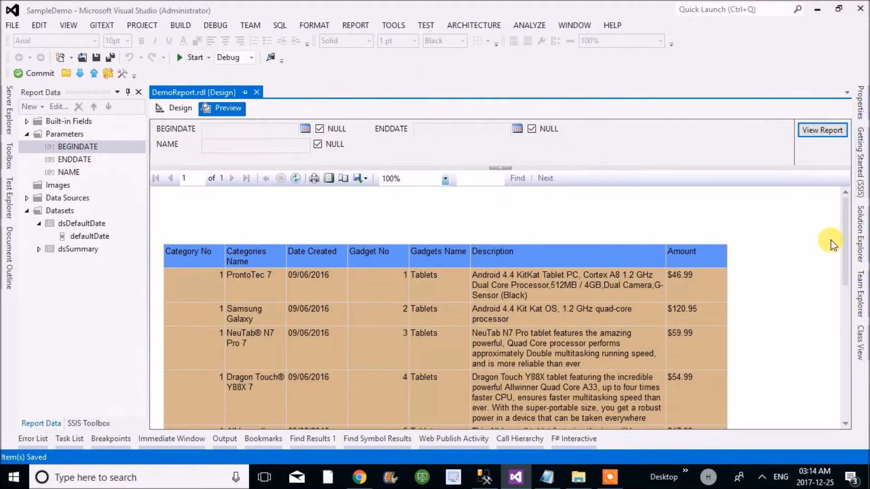
left_click_drag(846, 240, 843, 213)
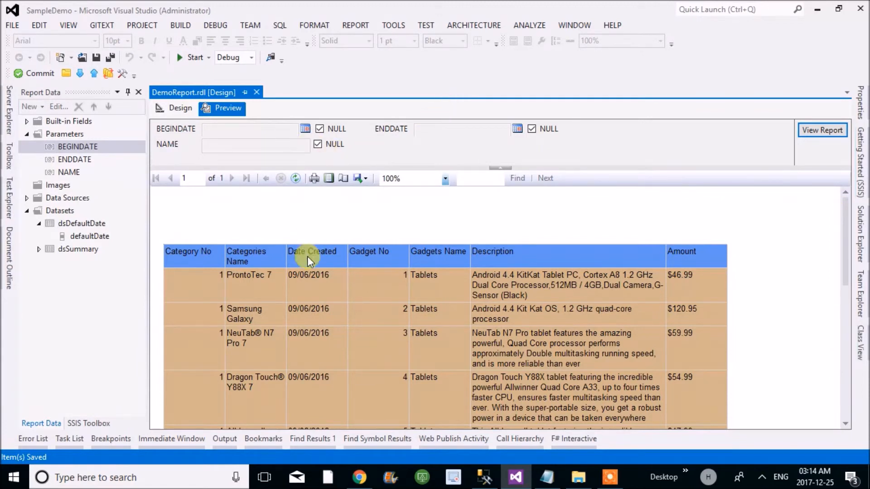
- Enable the NAME parameter, enter Tec 7, and run the report to check filtering by name
left_click(317, 143)
left_click(277, 144)
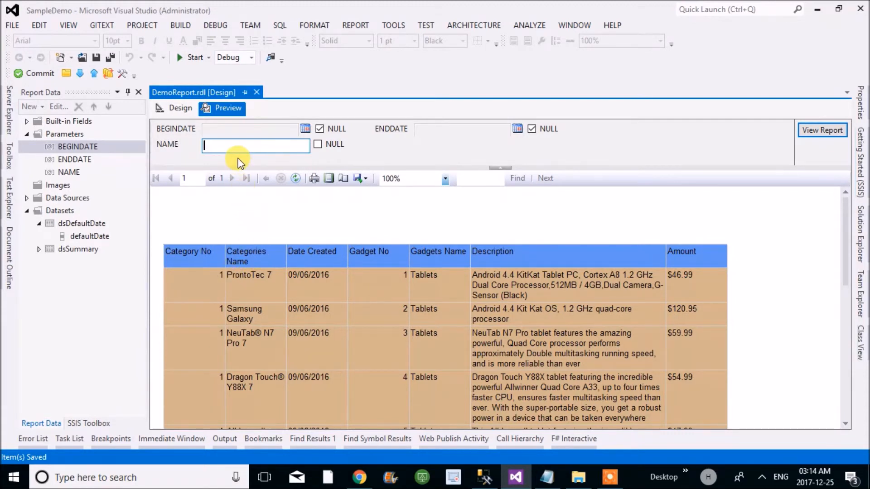
type("Tec 7")
left_click(800, 133)
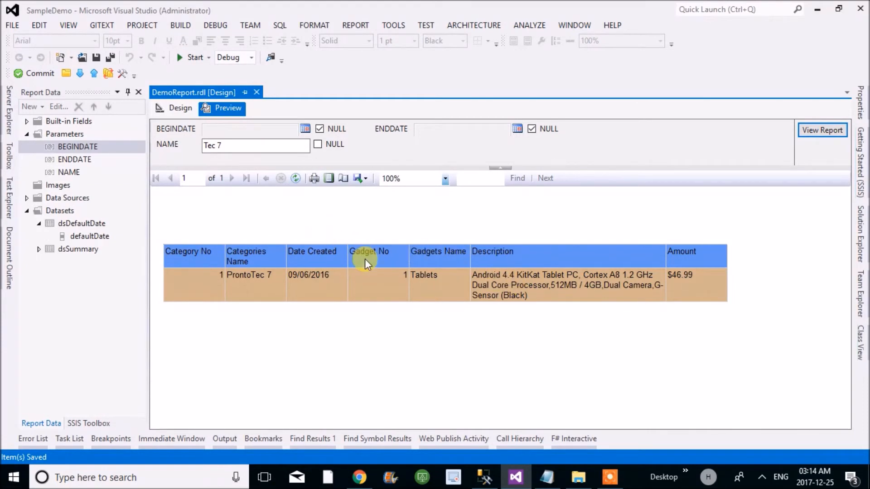
- In SQL Server Management Studio, execute the DBO.Demosample procedure and copy the DateCreated value 09/06/2016 from the first result row
left_click(484, 477)
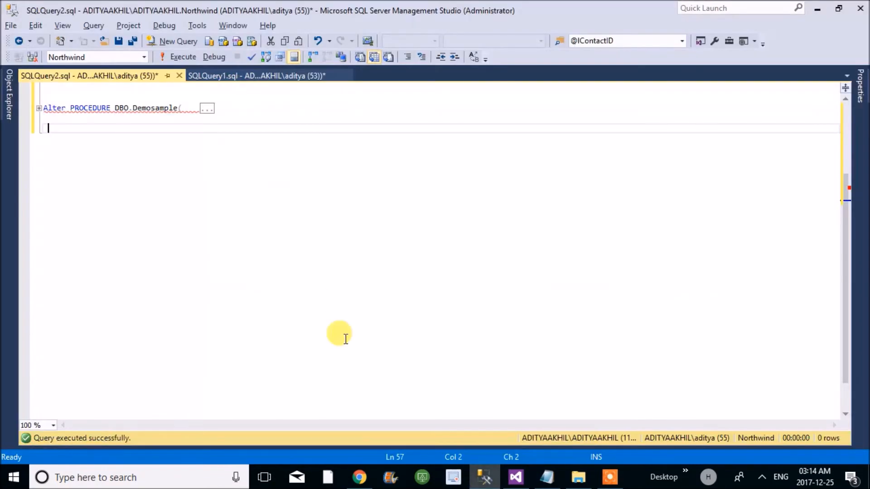
left_click(134, 108)
left_click_drag(135, 108, 177, 110)
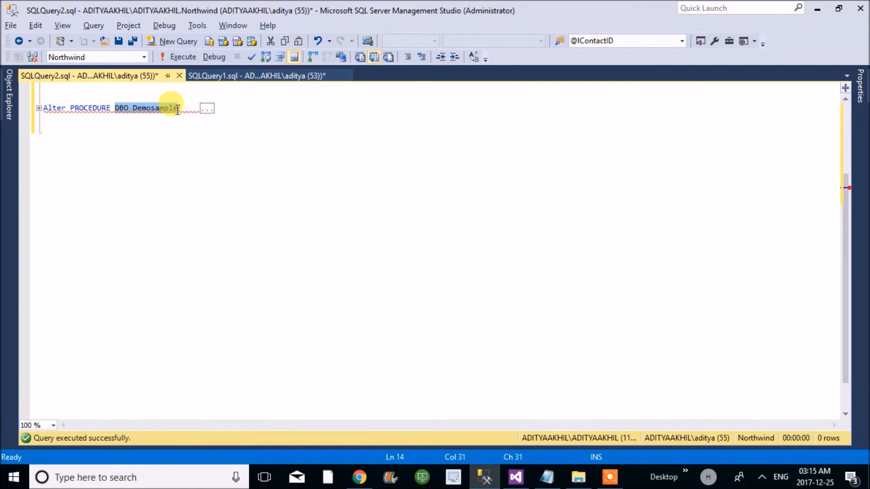
key("F5")
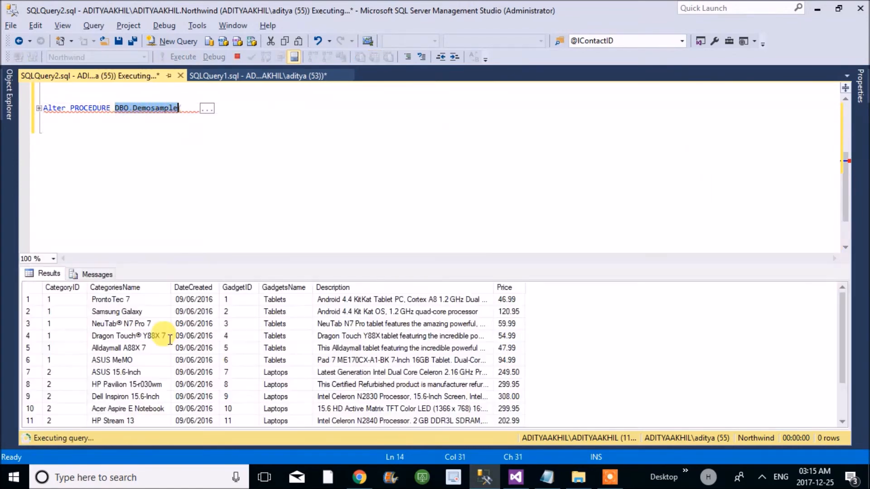
left_click(200, 301)
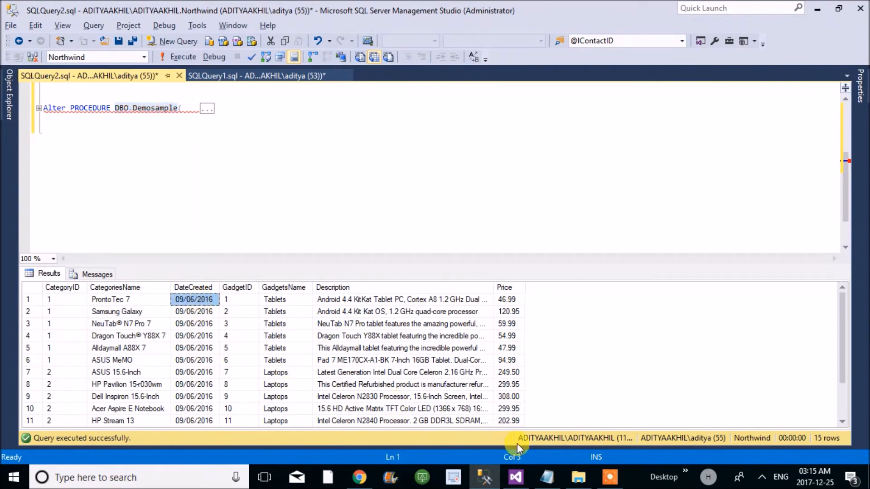
- Back in Visual Studio, run the report preview with BEGINDATE 09/06/2016, ENDDATE 9/7/2016 and NAME Tec 7
left_click(515, 477)
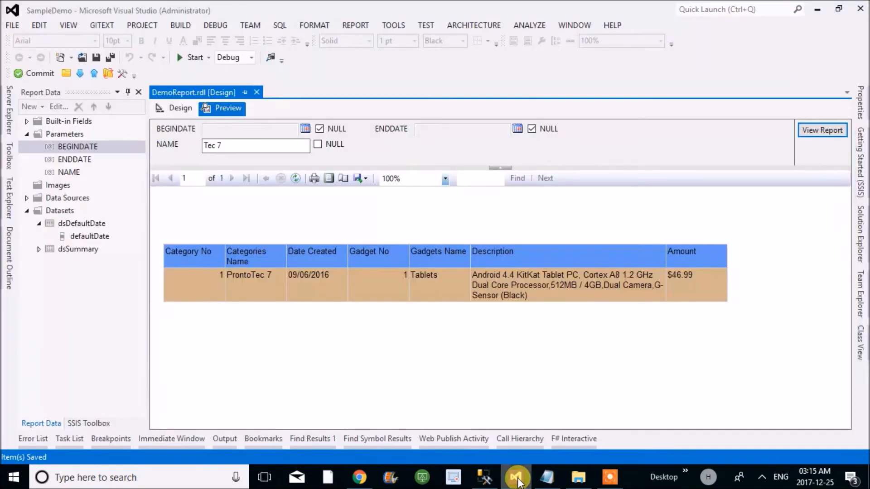
left_click(319, 128)
left_click(280, 129)
type("09/06/2016")
left_click(531, 129)
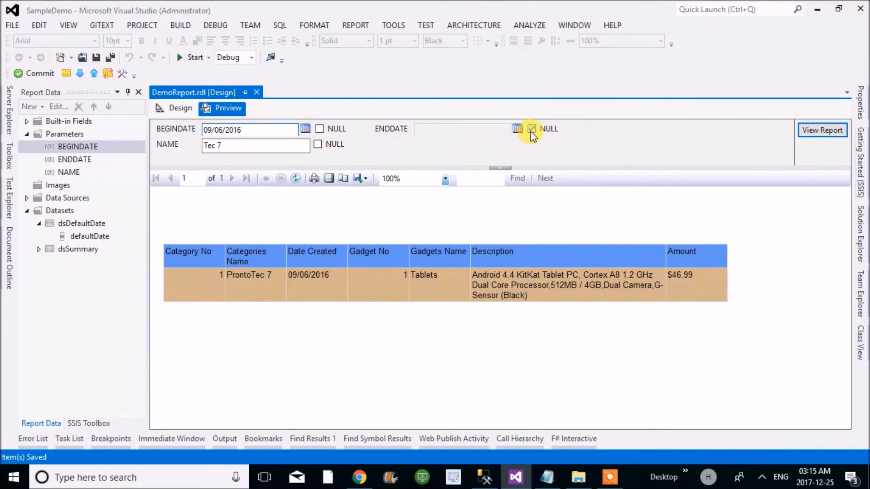
left_click(474, 127)
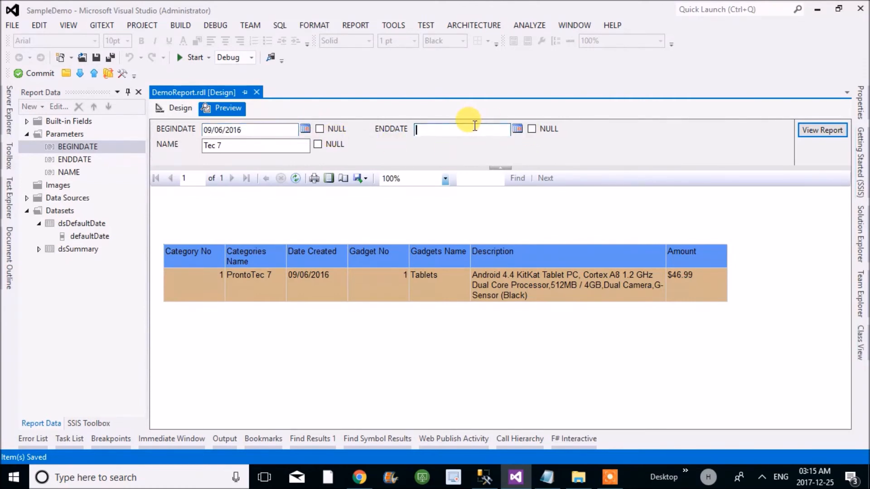
type("09/06/2016")
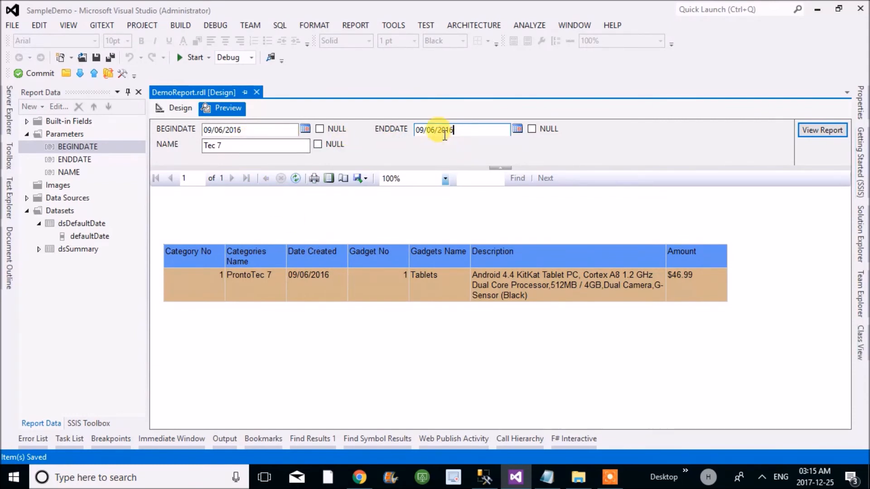
left_click(517, 130)
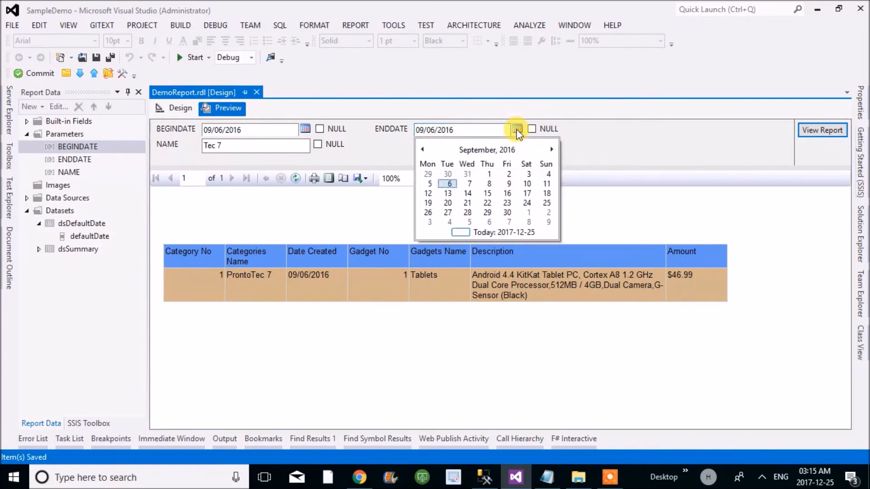
left_click(470, 183)
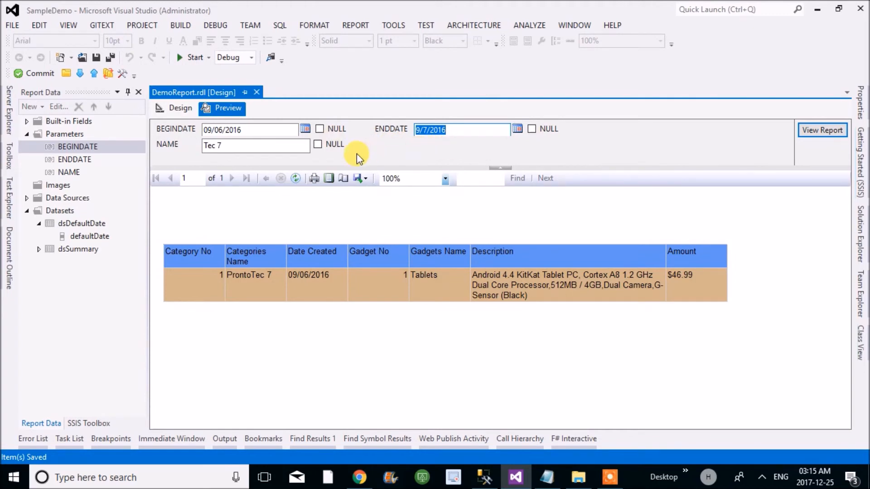
left_click(810, 131)
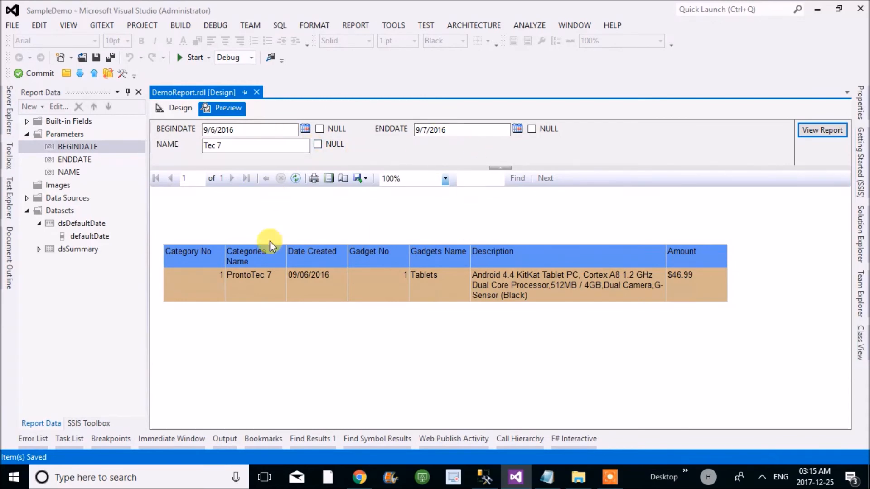
- Set NAME to NULL and rerun the report to check the rows returned by the date range alone
left_click(318, 145)
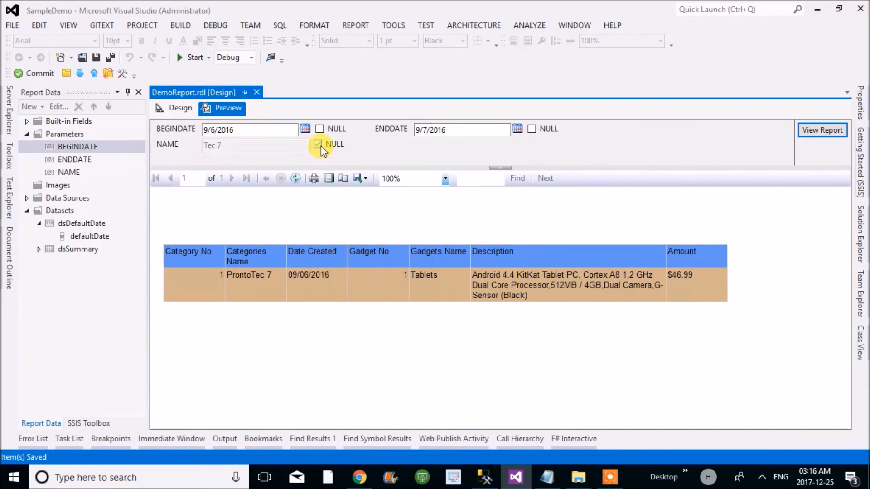
left_click(810, 132)
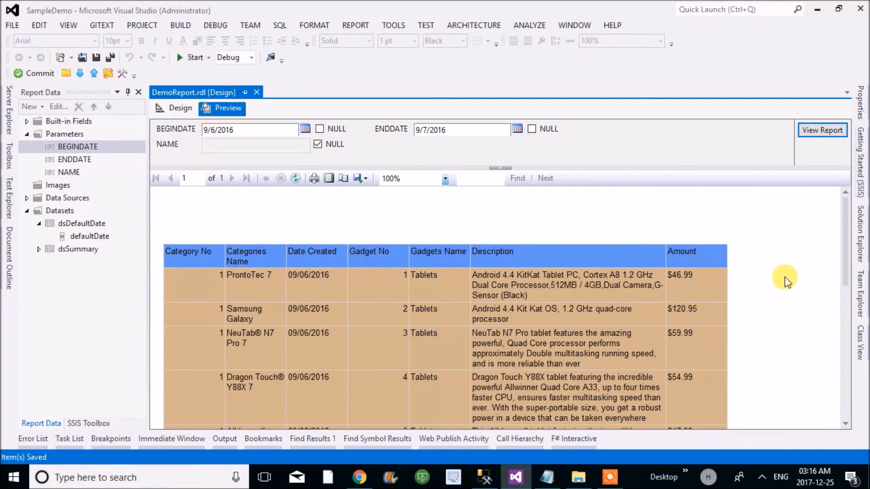
mouse_move(844, 237)
left_mouse_down()
mouse_move(856, 370)
mouse_move(846, 221)
left_mouse_up()
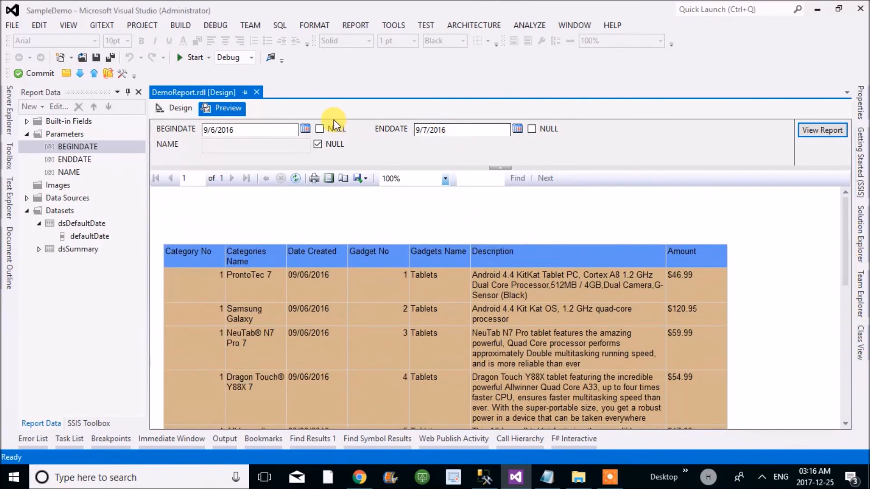
- Set BEGINDATE and ENDDATE to NULL, enter Text as the NAME parameter, and run the report
left_click(321, 128)
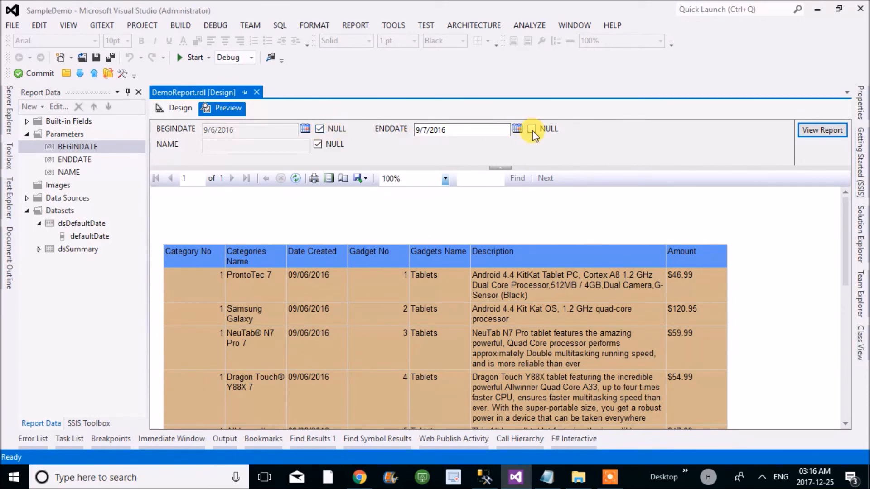
left_click(531, 131)
left_click(318, 144)
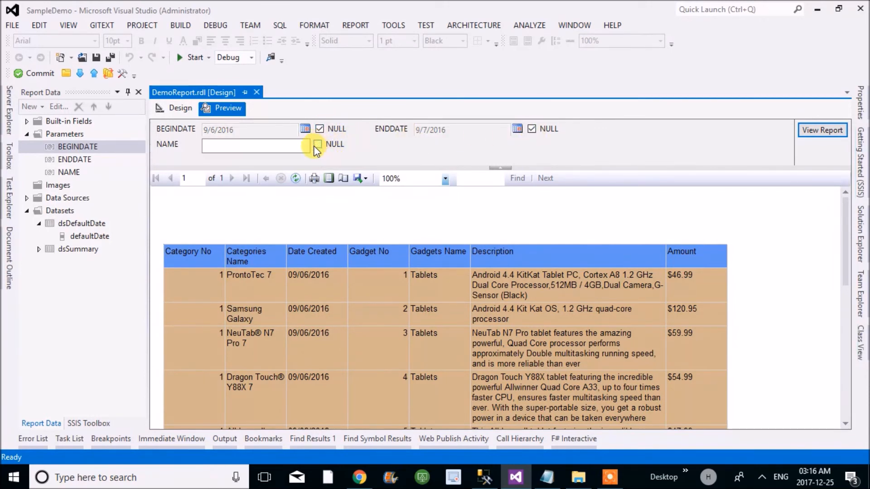
left_click(235, 149)
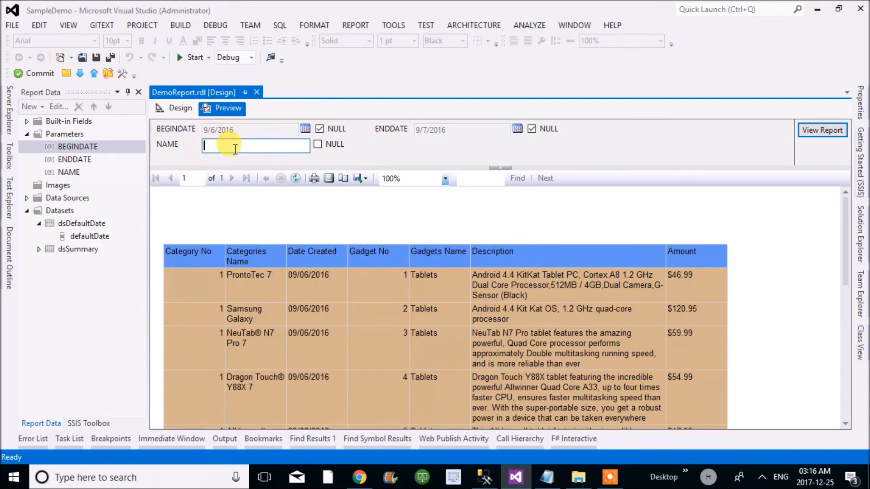
type("Text")
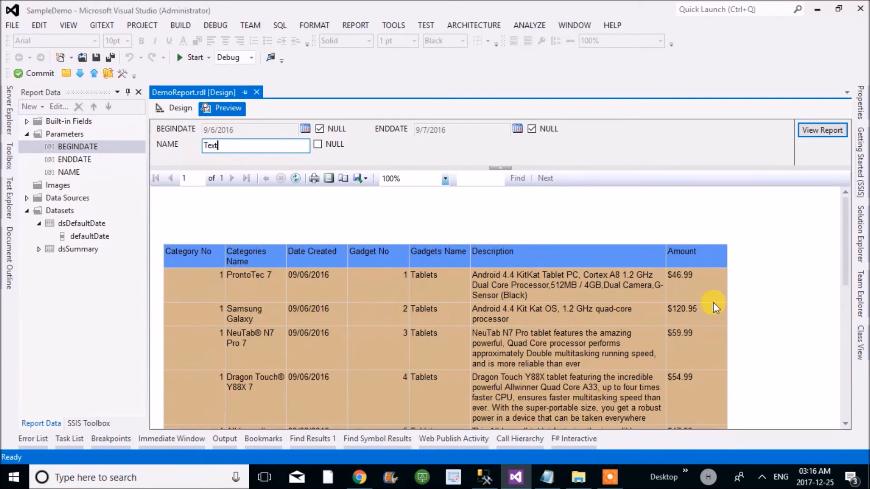
left_click_drag(845, 249, 827, 192)
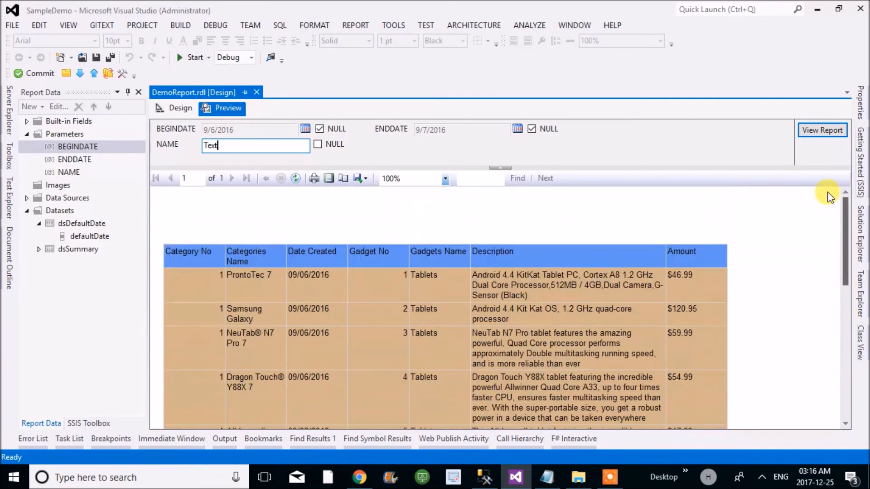
left_click(813, 130)
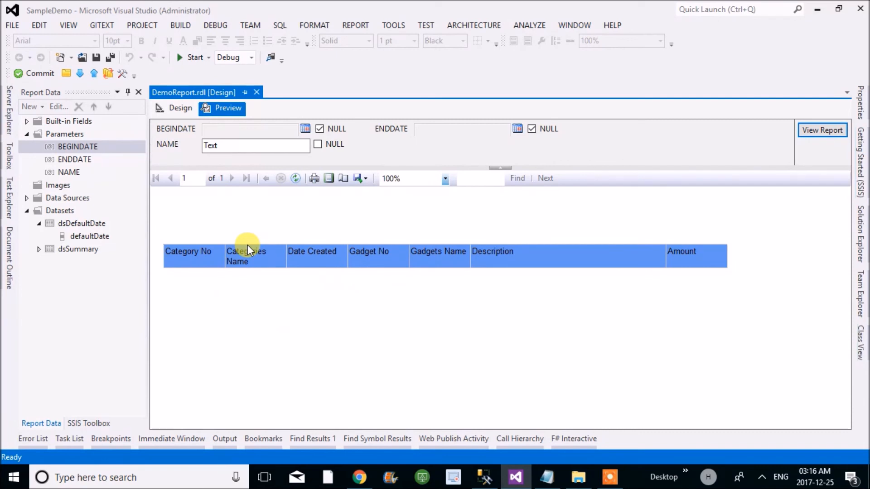
- Set NAME back to NULL and rerun the report with all three parameters null
left_click(317, 144)
left_click(809, 130)
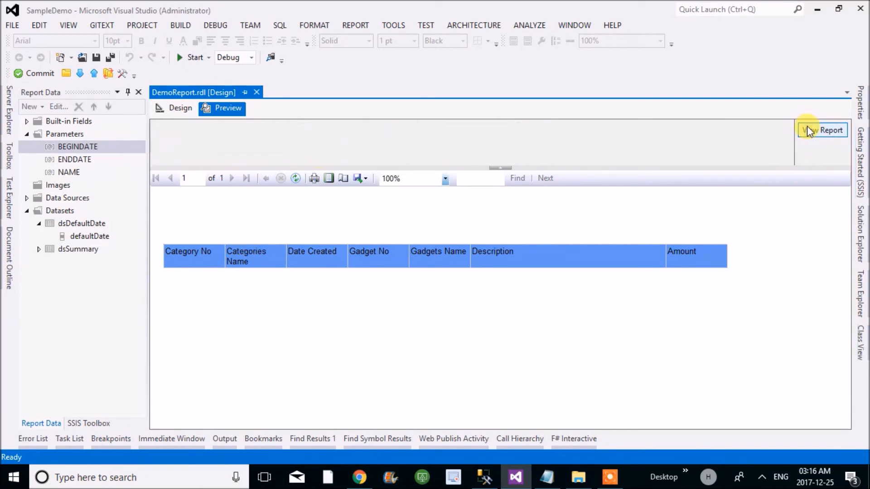